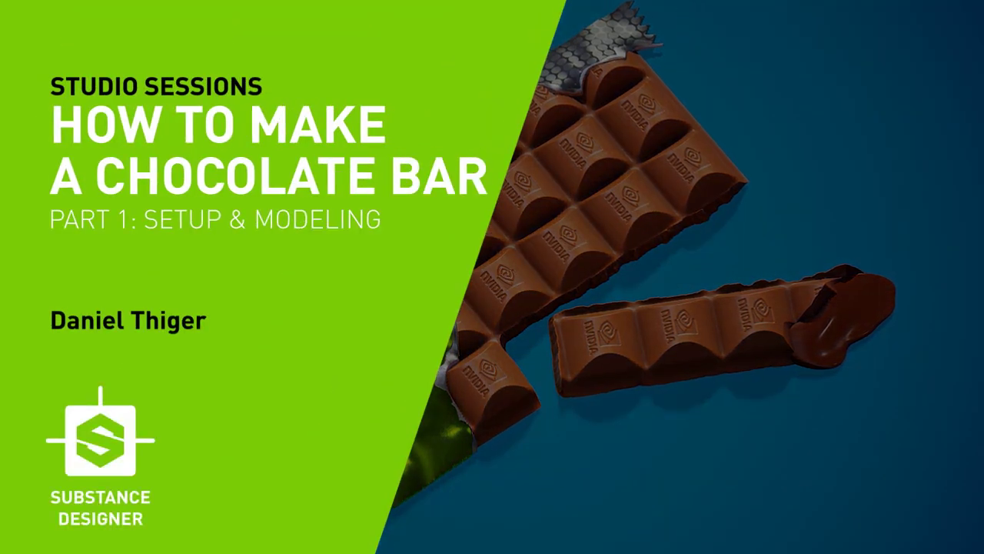
{"action": "mouse_move", "coordinate": [165, 381]}
{"action": "left_mouse_down"}
{"action": "mouse_move", "coordinate": [258, 490]}
{"action": "mouse_move", "coordinate": [435, 512]}
{"action": "mouse_move", "coordinate": [572, 398]}
{"action": "mouse_move", "coordinate": [753, 208]}
{"action": "mouse_move", "coordinate": [627, 28]}
{"action": "left_mouse_up"}
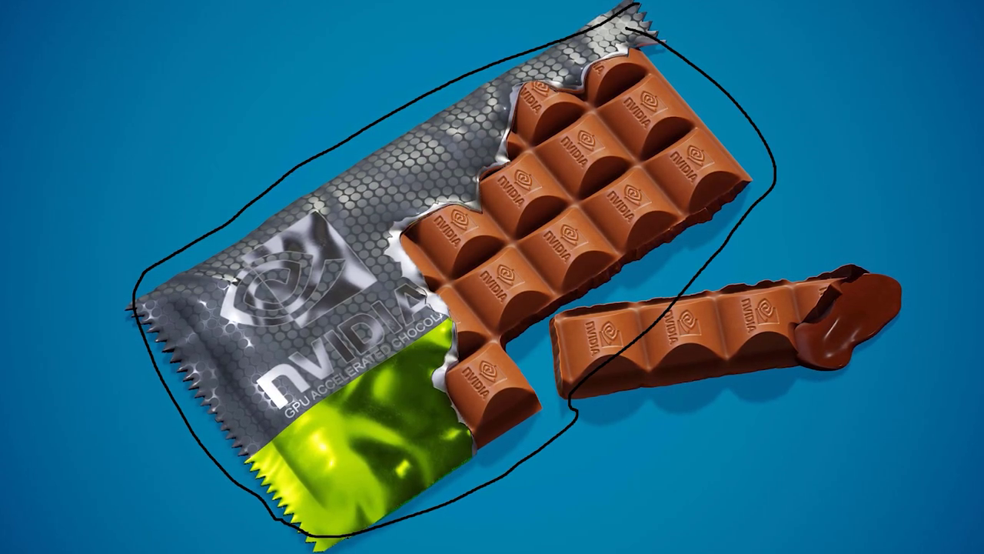
{"action": "key", "text": "e"}
{"action": "mouse_move", "coordinate": [863, 253]}
{"action": "left_mouse_down"}
{"action": "mouse_move", "coordinate": [598, 298]}
{"action": "mouse_move", "coordinate": [556, 420]}
{"action": "mouse_move", "coordinate": [881, 392]}
{"action": "mouse_move", "coordinate": [881, 262]}
{"action": "left_mouse_up"}
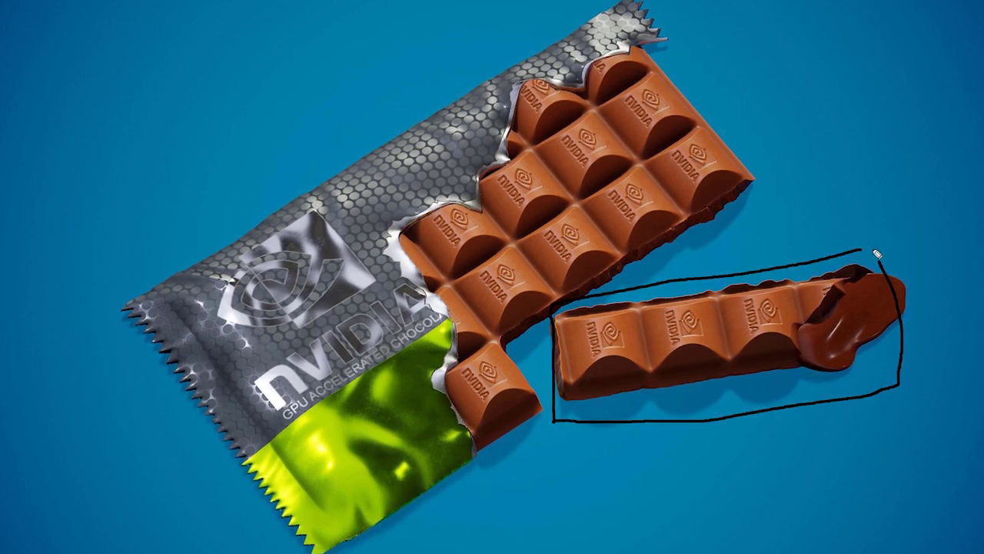
{"action": "key", "text": "e"}
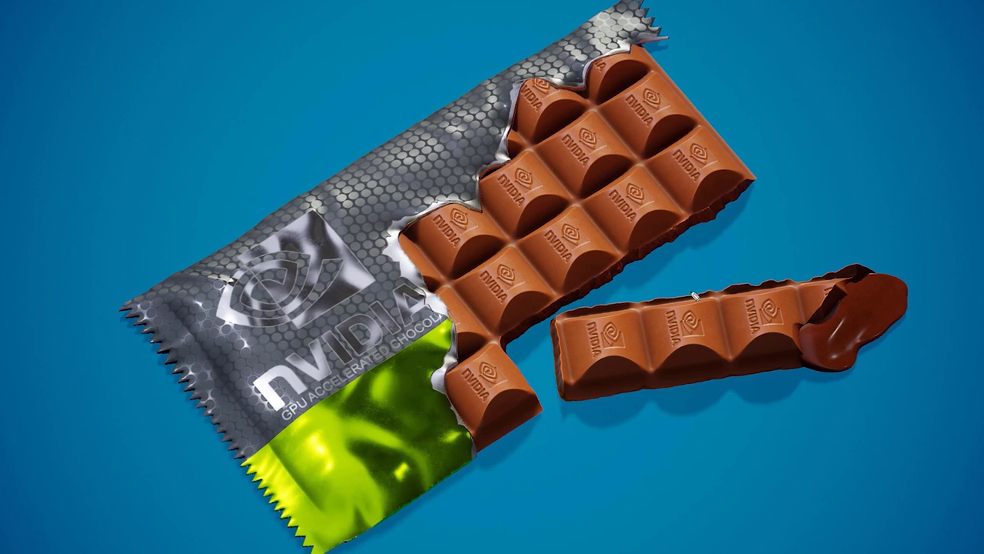
{"action": "mouse_move", "coordinate": [889, 260]}
{"action": "left_mouse_down"}
{"action": "mouse_move", "coordinate": [794, 304]}
{"action": "mouse_move", "coordinate": [933, 351]}
{"action": "mouse_move", "coordinate": [893, 273]}
{"action": "left_mouse_up"}
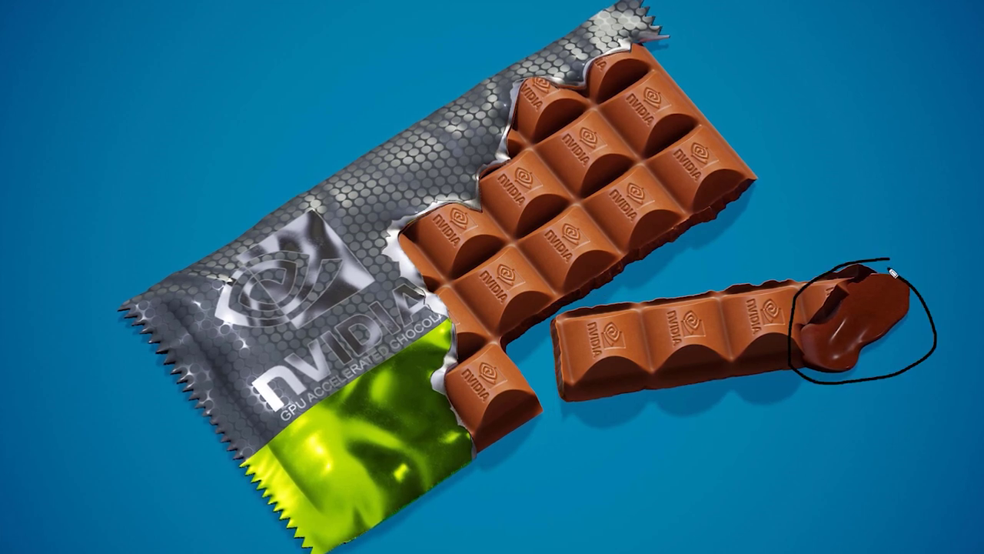
{"action": "key", "text": "e"}
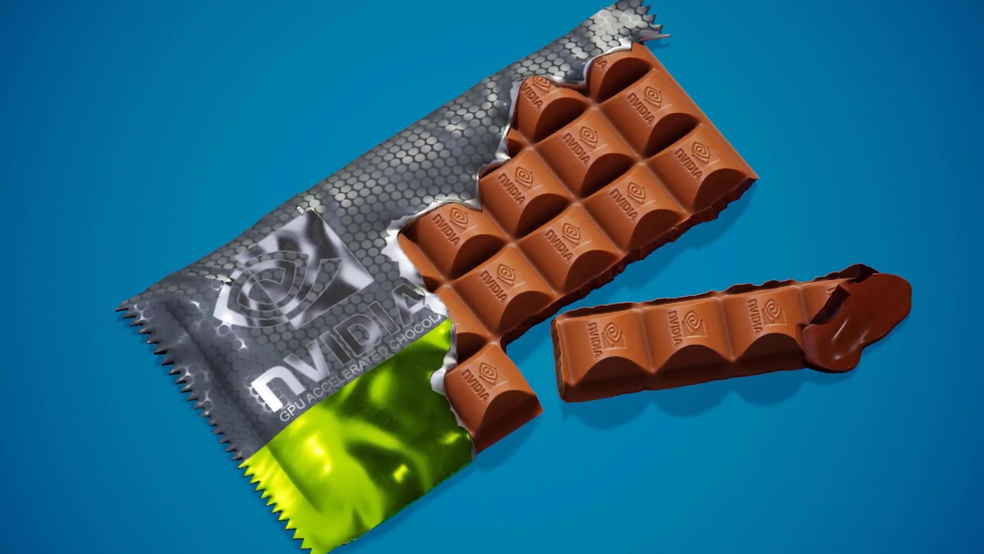
{"action": "mouse_move", "coordinate": [607, 3]}
{"action": "left_mouse_down"}
{"action": "mouse_move", "coordinate": [202, 220]}
{"action": "mouse_move", "coordinate": [115, 404]}
{"action": "mouse_move", "coordinate": [246, 548]}
{"action": "mouse_move", "coordinate": [498, 481]}
{"action": "mouse_move", "coordinate": [473, 281]}
{"action": "mouse_move", "coordinate": [621, 99]}
{"action": "mouse_move", "coordinate": [661, 32]}
{"action": "left_mouse_up"}
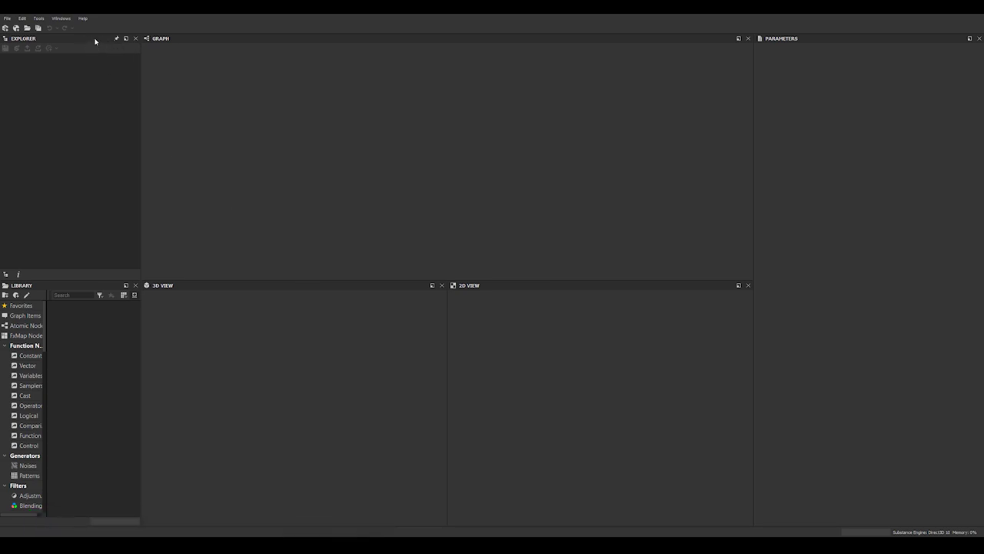
Clear the Explorer, Library, 3D View and 2D View panels from their docked places in the main window.
{"action": "left_click_drag", "start_coordinate": [93, 41], "coordinate": [0, 81]}
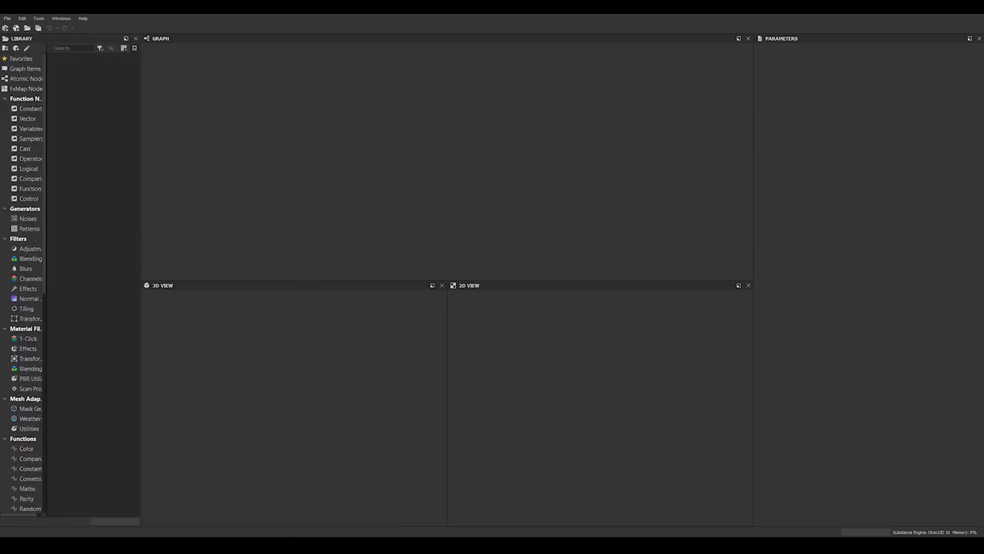
{"action": "left_click", "coordinate": [136, 38]}
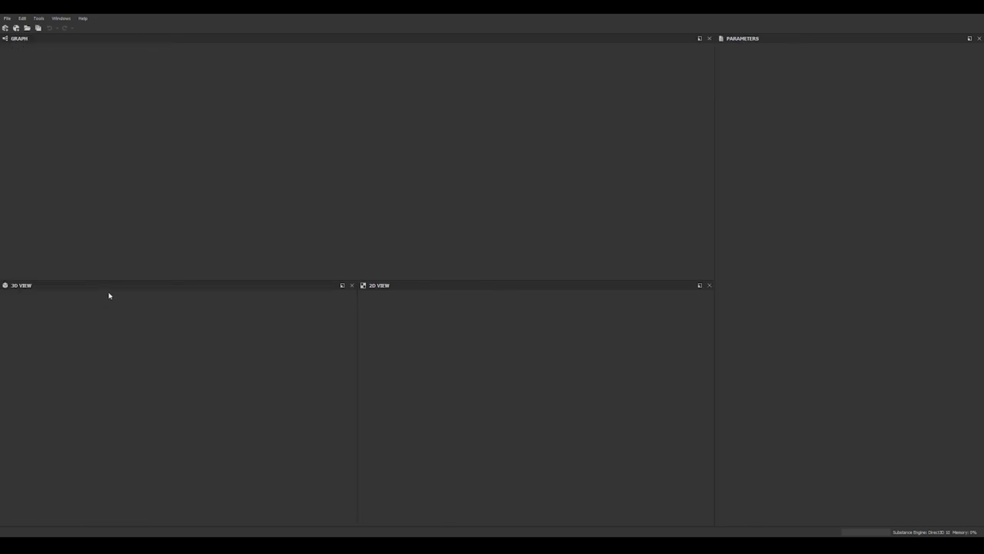
{"action": "left_click_drag", "start_coordinate": [121, 288], "coordinate": [0, 206]}
{"action": "left_click_drag", "start_coordinate": [82, 289], "coordinate": [17, 334]}
Create a new Substance graph from the DeteBaseSetup template at 2048 px width and height.
{"action": "left_click", "coordinate": [8, 20]}
{"action": "left_click", "coordinate": [29, 28]}
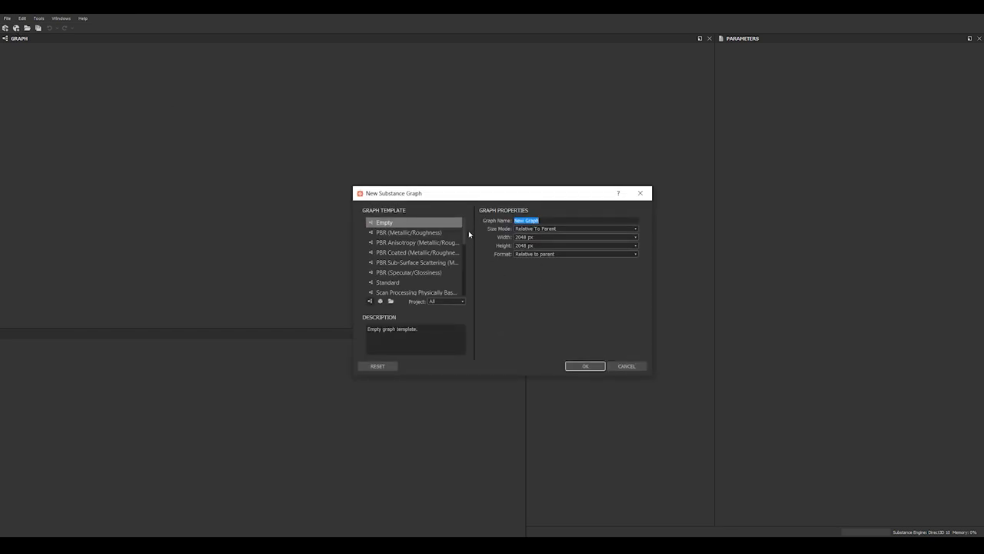
{"action": "scroll", "coordinate": [463, 228], "scroll_direction": "down", "scroll_amount": 5}
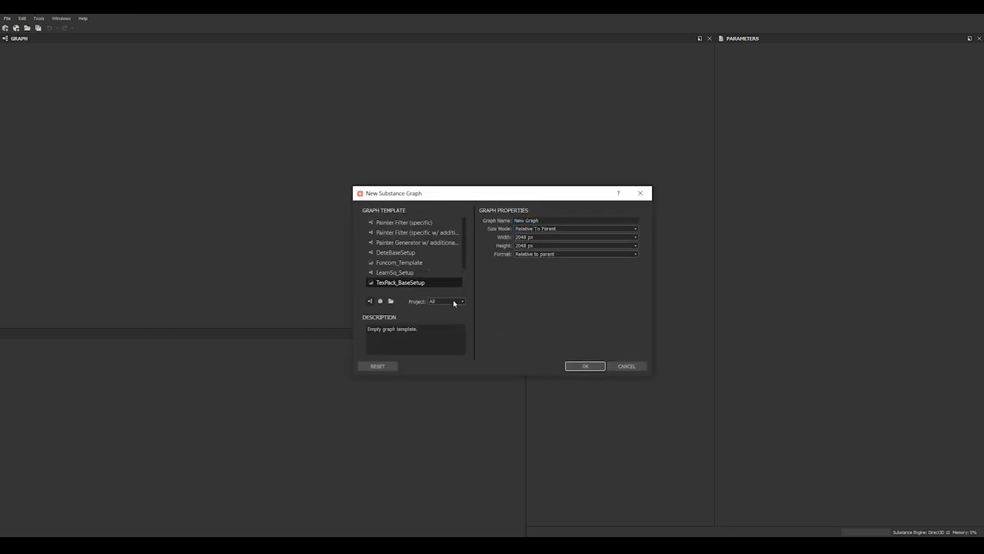
{"action": "left_click", "coordinate": [428, 255]}
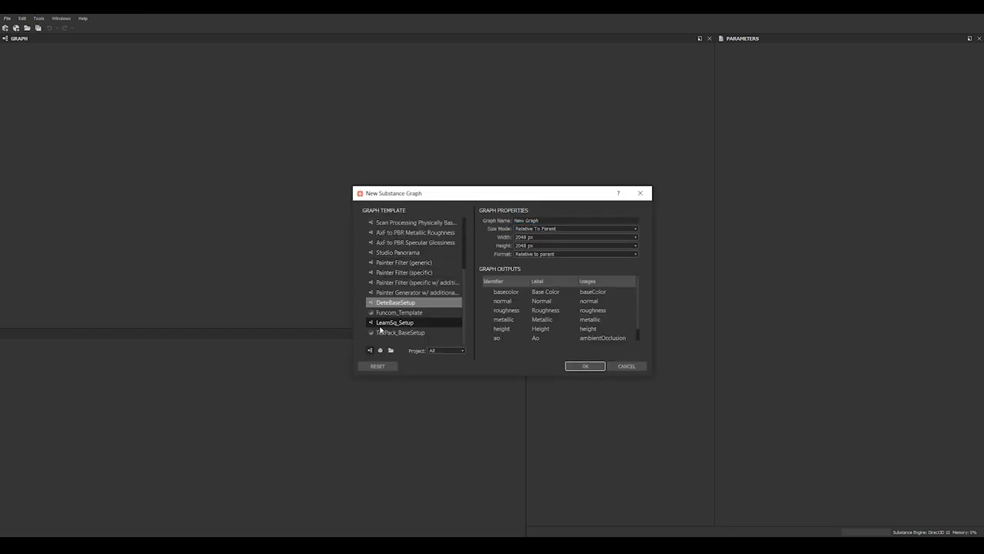
{"action": "left_click", "coordinate": [583, 367]}
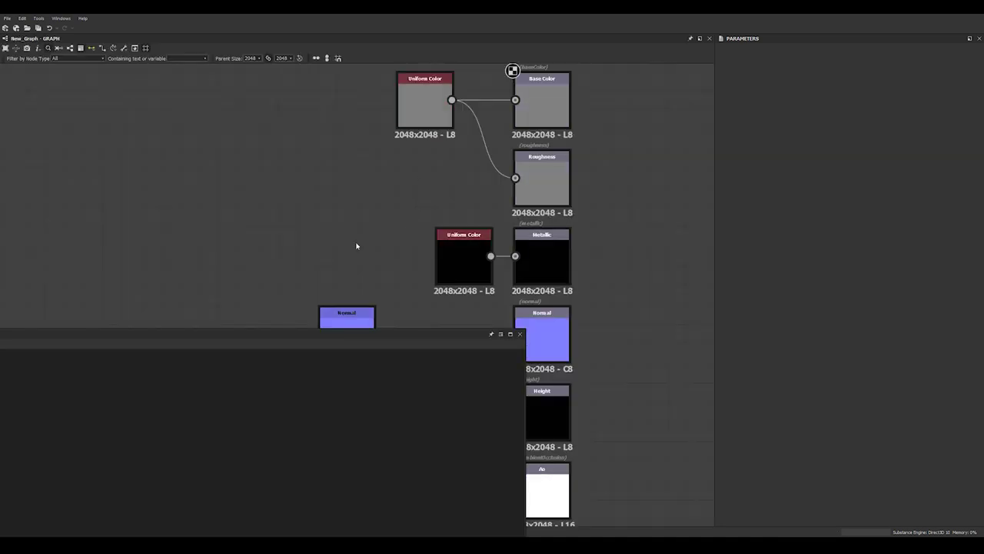
Dock the 3D View above the 2D View beside the graph, then widen these views and the graph area.
{"action": "mouse_move", "coordinate": [0, 335]}
{"action": "left_mouse_down"}
{"action": "mouse_move", "coordinate": [177, 334]}
{"action": "mouse_move", "coordinate": [14, 362]}
{"action": "mouse_move", "coordinate": [17, 337]}
{"action": "left_mouse_up"}
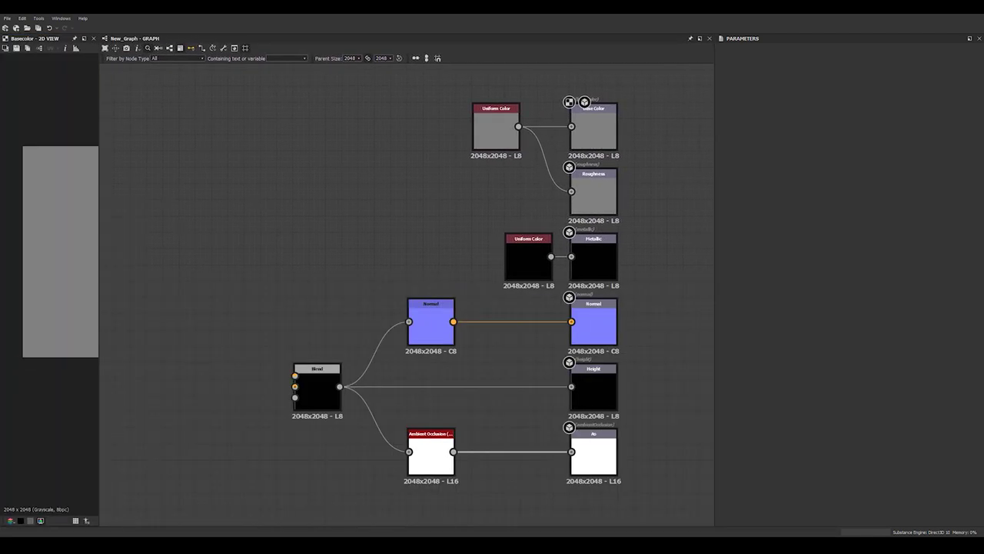
{"action": "left_click_drag", "start_coordinate": [0, 248], "coordinate": [71, 105]}
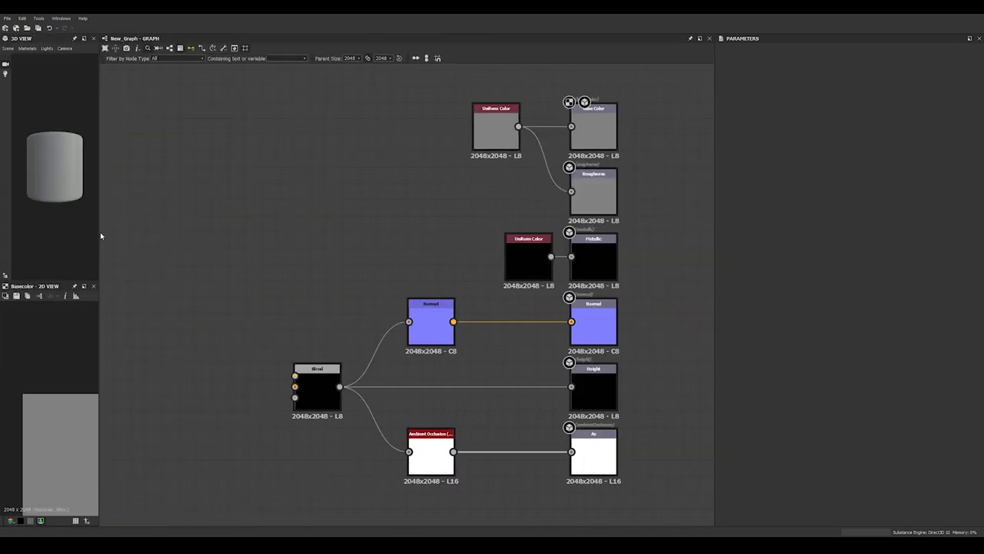
{"action": "left_click_drag", "start_coordinate": [99, 233], "coordinate": [230, 249]}
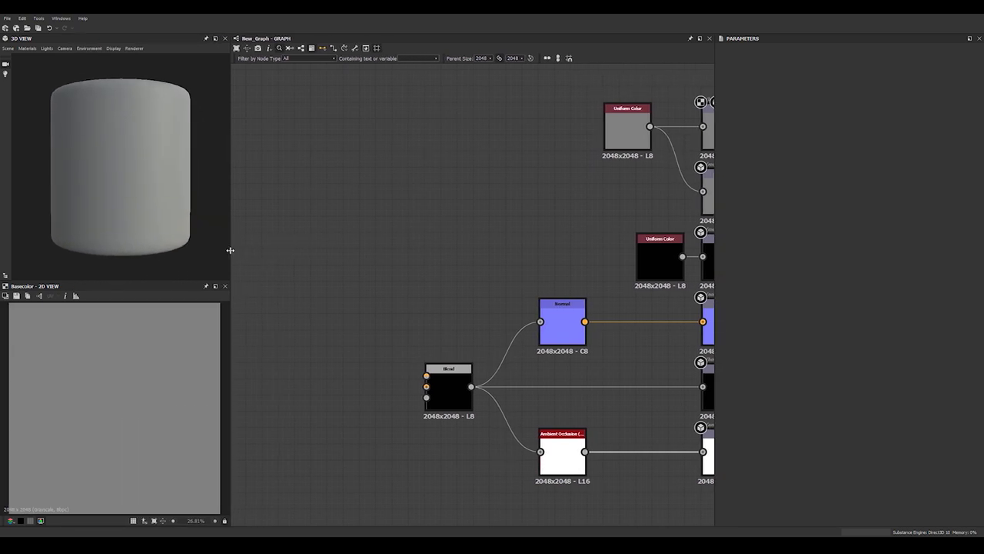
{"action": "scroll", "coordinate": [315, 250], "scroll_direction": "down", "scroll_amount": 3}
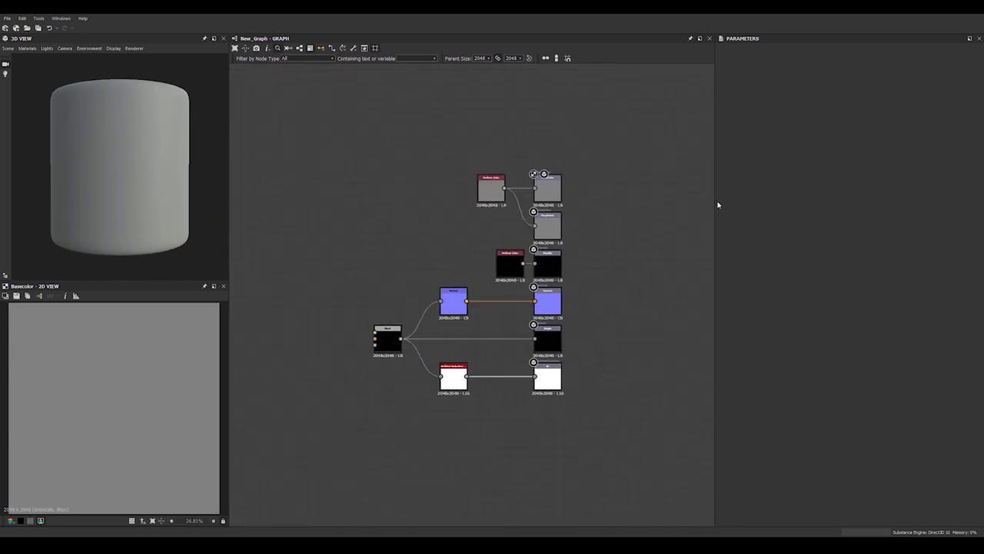
{"action": "left_click_drag", "start_coordinate": [714, 201], "coordinate": [781, 223]}
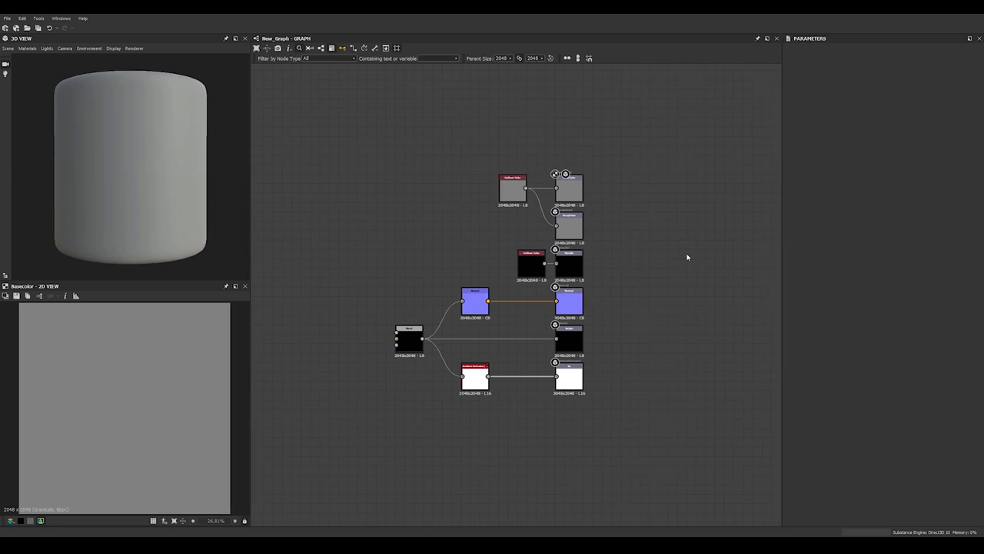
Display the properties of the graph itself.
{"action": "scroll", "coordinate": [731, 299], "scroll_direction": "down", "scroll_amount": 3}
{"action": "scroll", "coordinate": [620, 290], "scroll_direction": "up", "scroll_amount": 4}
{"action": "middle_click_drag", "start_coordinate": [732, 299], "coordinate": [701, 341]}
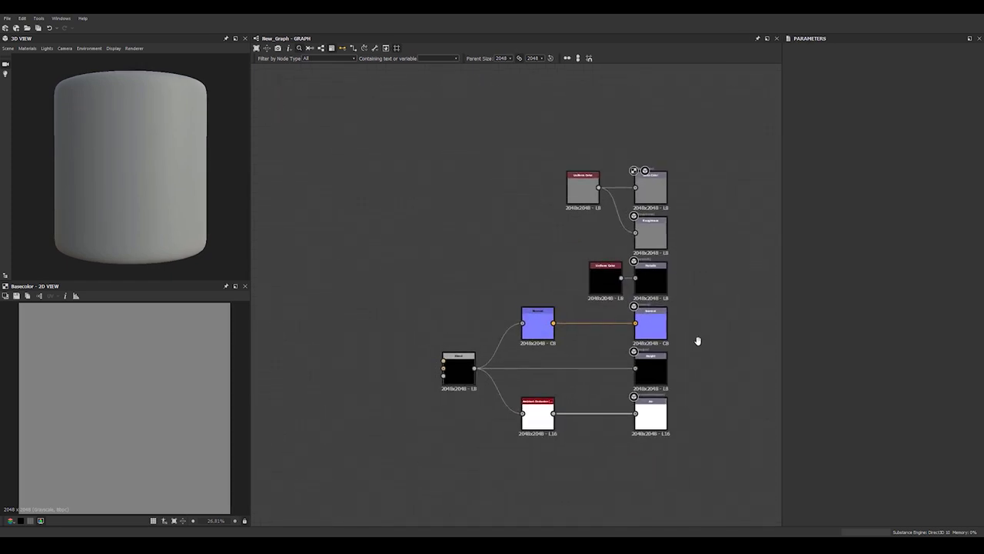
{"action": "scroll", "coordinate": [463, 423], "scroll_direction": "up", "scroll_amount": 1}
{"action": "double_click", "coordinate": [453, 419]}
{"action": "middle_click_drag", "start_coordinate": [287, 387], "coordinate": [347, 389]}
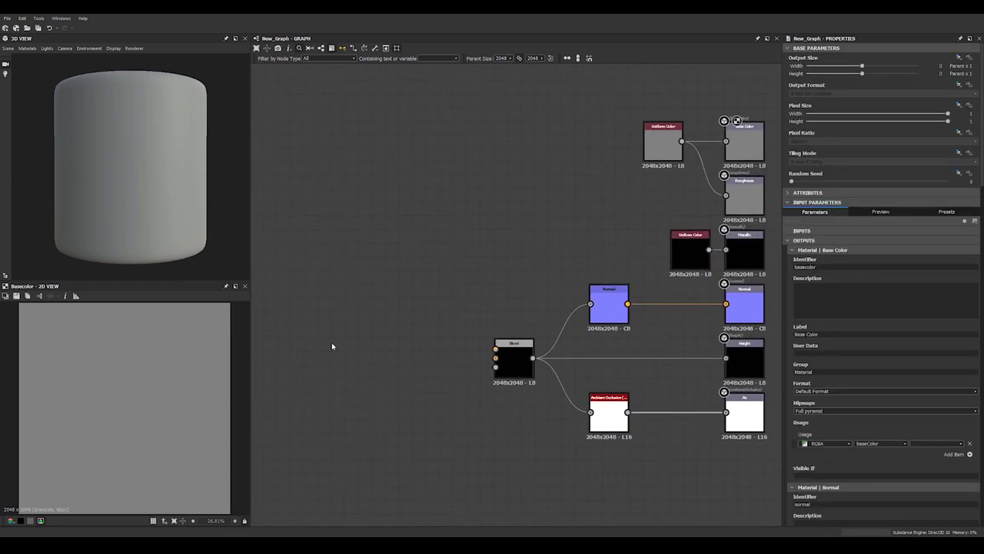
Add a Shape node with the Paraboloid pattern and connect it to the Blend node's background input.
{"action": "middle_click_drag", "start_coordinate": [369, 351], "coordinate": [406, 332]}
{"action": "key", "text": "space"}
{"action": "type", "text": "sha"}
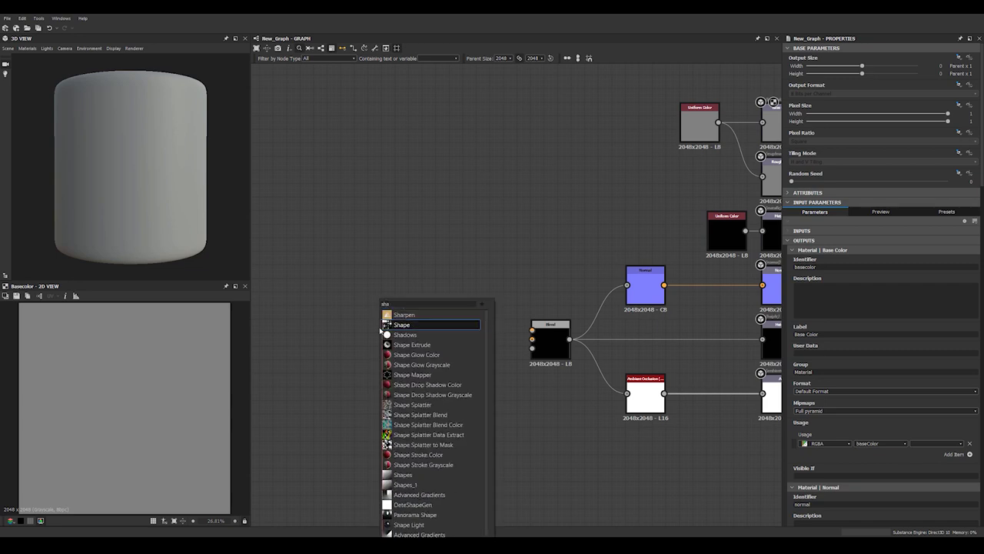
{"action": "left_click", "coordinate": [387, 324]}
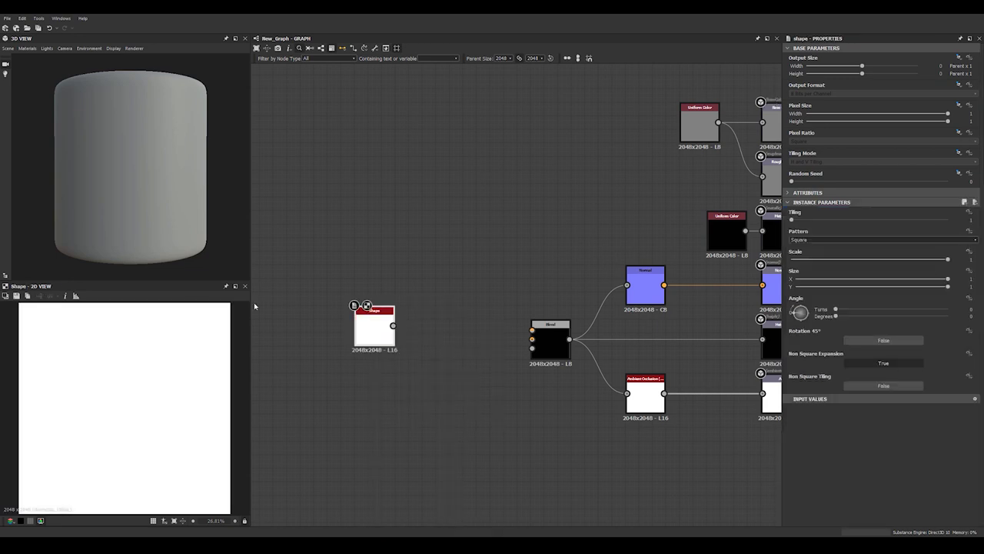
{"action": "left_click", "coordinate": [807, 243]}
{"action": "left_click", "coordinate": [815, 266]}
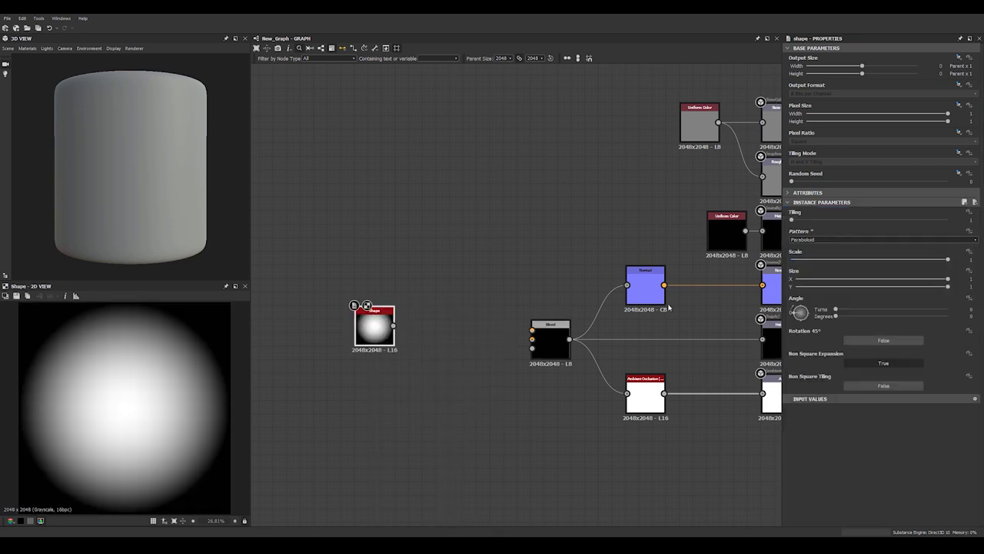
{"action": "left_click_drag", "start_coordinate": [394, 326], "coordinate": [532, 339]}
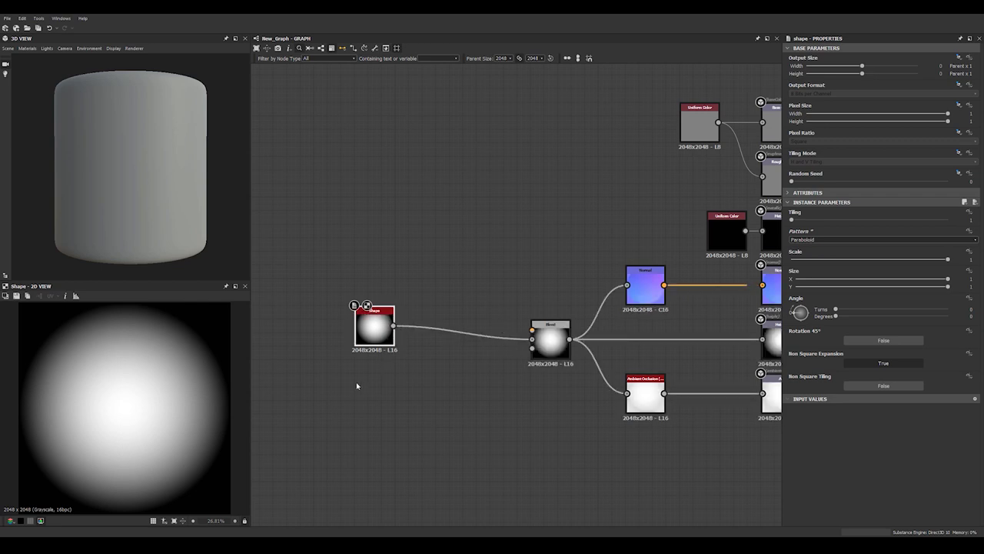
Edit the 3D view's default material, setting the Tessellation Factor to 20 and the height Scale to 10.
{"action": "left_click_drag", "start_coordinate": [141, 198], "coordinate": [165, 146]}
{"action": "left_click", "coordinate": [28, 48]}
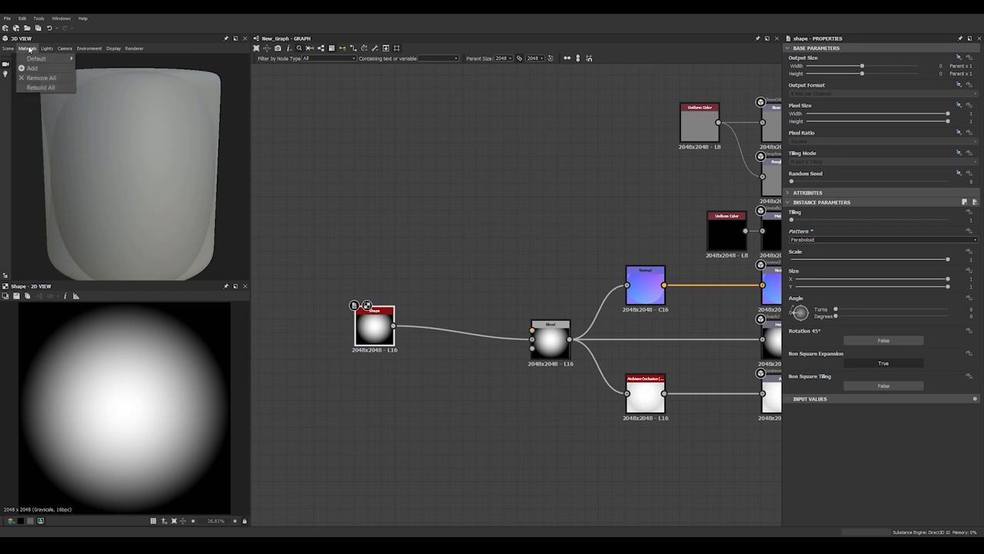
{"action": "mouse_move", "coordinate": [50, 58]}
{"action": "mouse_move", "coordinate": [100, 70]}
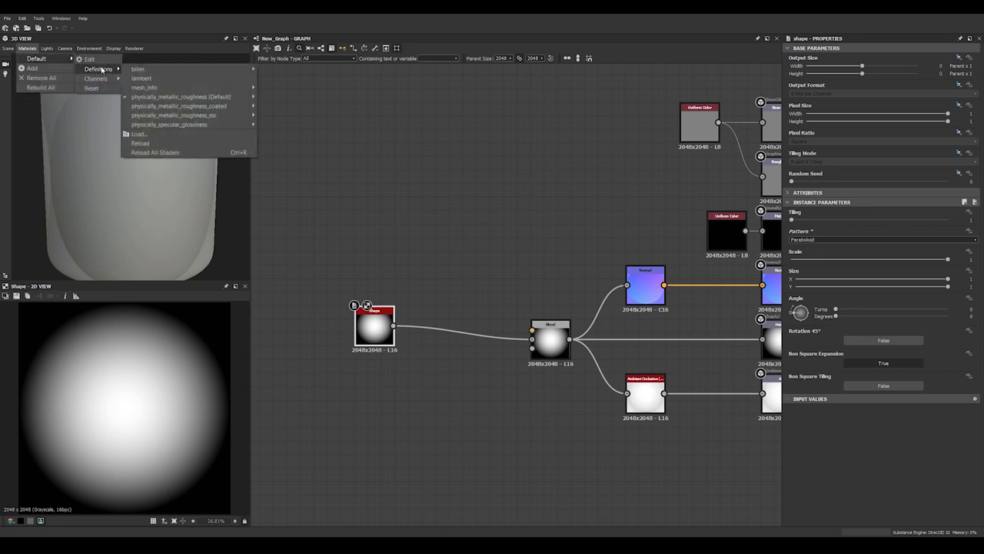
{"action": "mouse_move", "coordinate": [211, 98]}
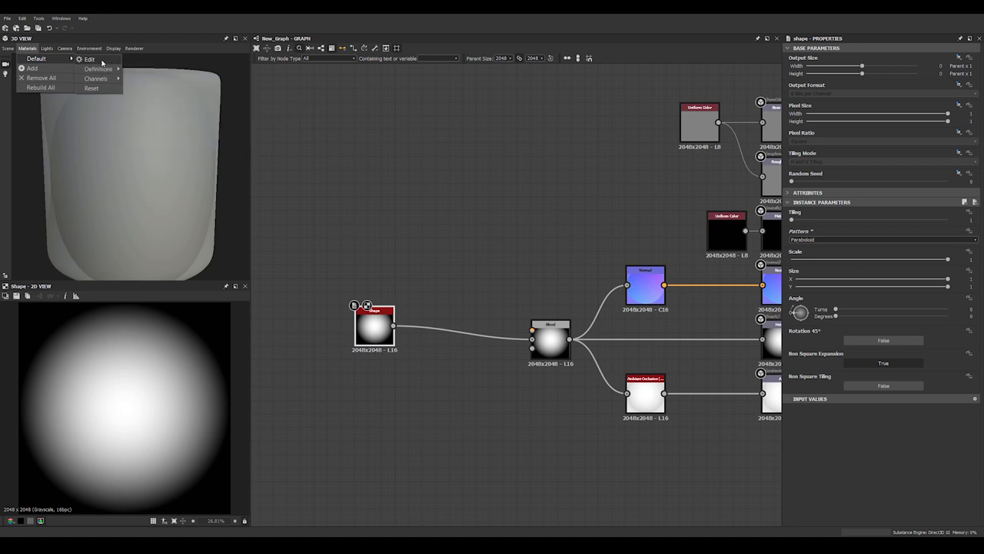
{"action": "left_click", "coordinate": [89, 59]}
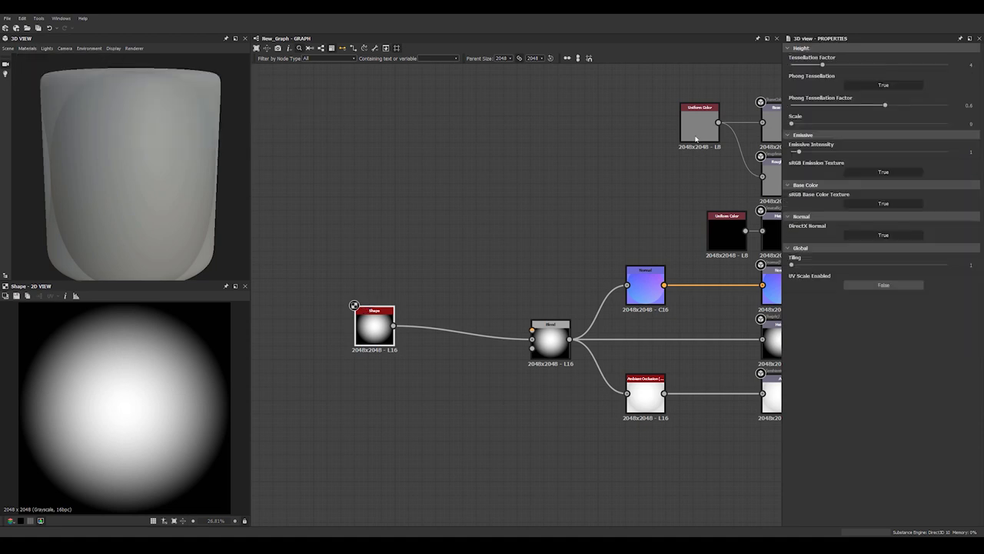
{"action": "double_click", "coordinate": [971, 65]}
{"action": "key", "text": "Tab"}
{"action": "key", "text": "Tab"}
{"action": "key", "text": "Tab"}
{"action": "key", "text": "Return"}
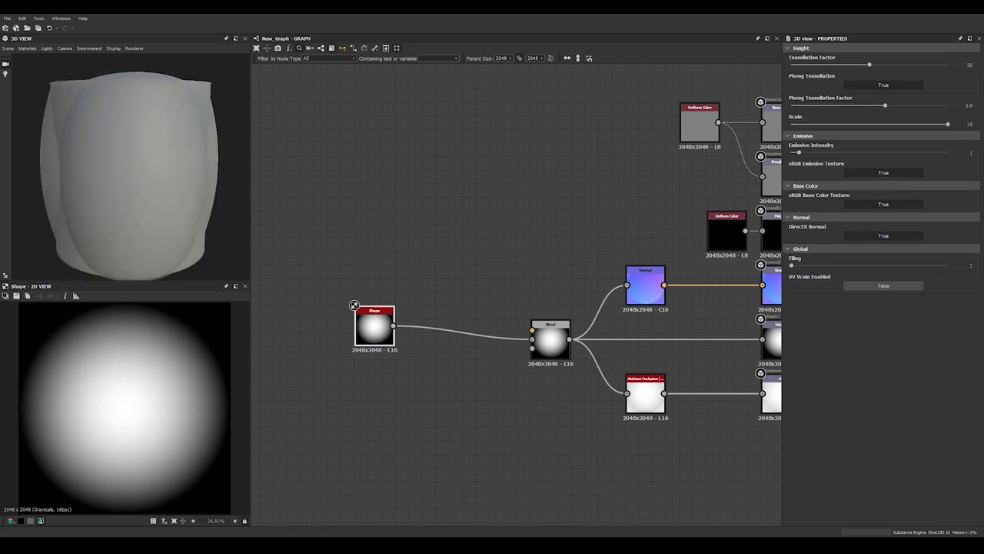
Change the 3D preview mesh to Plane (hi-res) and tilt the camera to view it at an angle.
{"action": "left_click", "coordinate": [8, 50]}
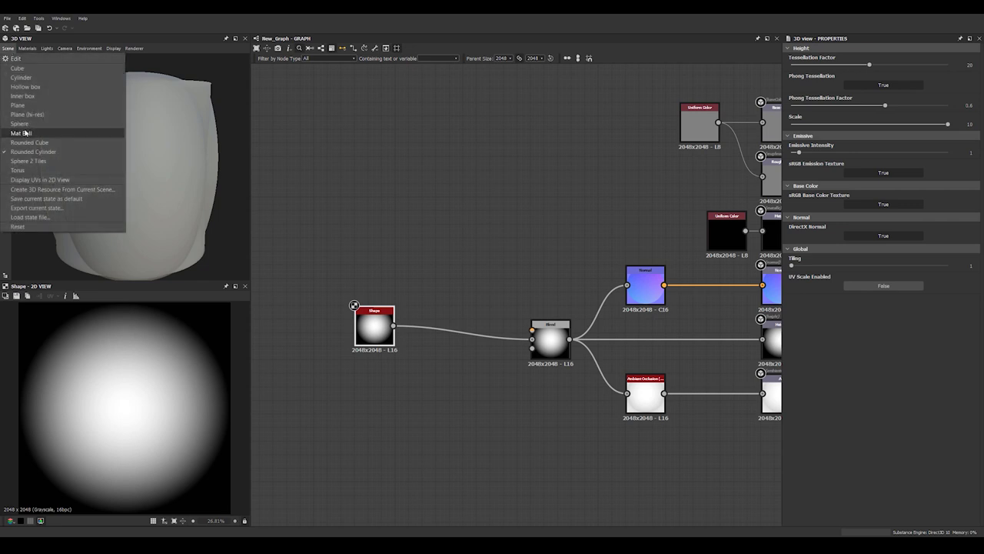
{"action": "left_click", "coordinate": [37, 115]}
{"action": "left_click_drag", "start_coordinate": [105, 173], "coordinate": [151, 177]}
Delete the Shape node feeding the Blend node.
{"action": "middle_click_drag", "start_coordinate": [400, 289], "coordinate": [413, 275]}
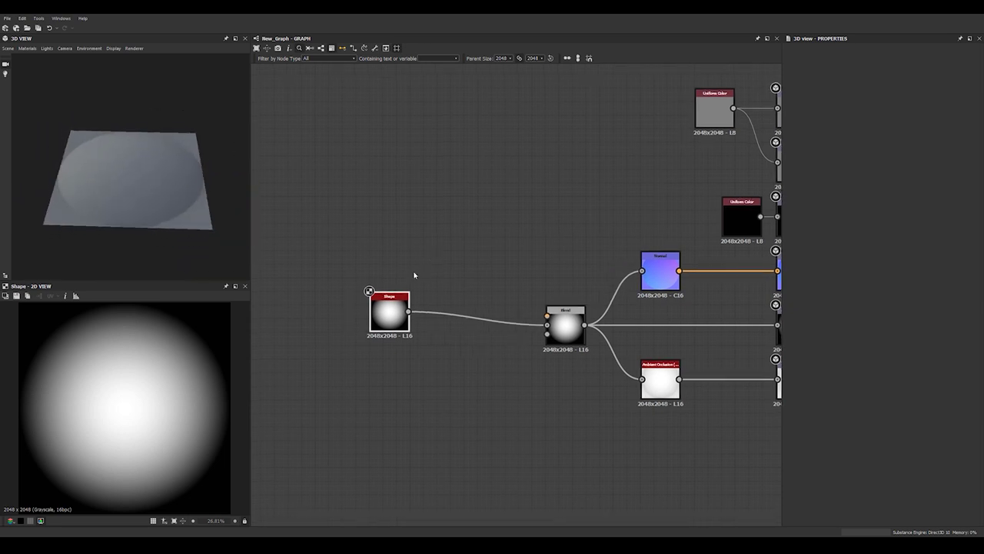
{"action": "left_click_drag", "start_coordinate": [334, 235], "coordinate": [415, 353]}
{"action": "key", "text": "Delete"}
Add a Gradient Axial node running horizontally from about X 0.02 to about X 0.37 near mid-height.
{"action": "middle_click_drag", "start_coordinate": [389, 285], "coordinate": [420, 274]}
{"action": "scroll", "coordinate": [443, 285], "scroll_direction": "down", "scroll_amount": 3}
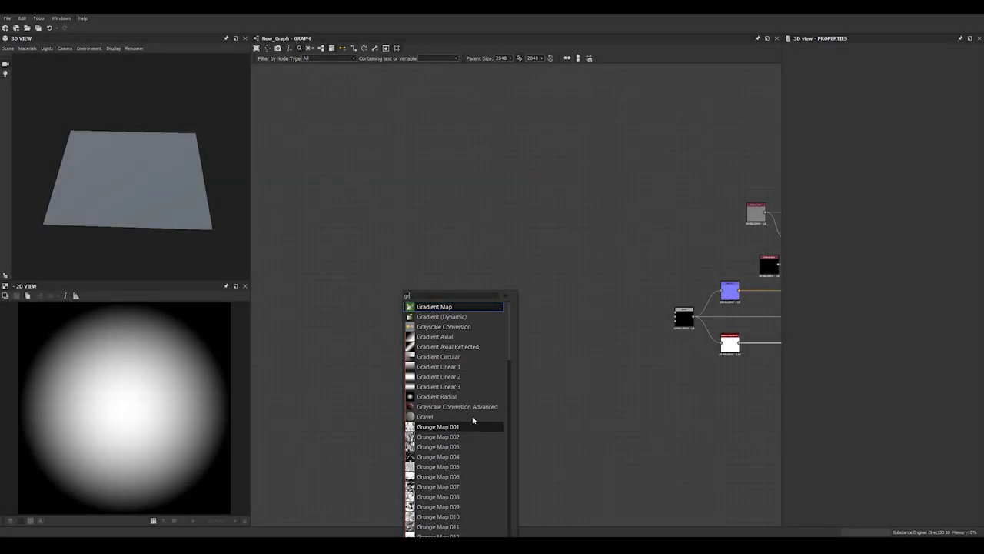
{"action": "left_click", "coordinate": [457, 343]}
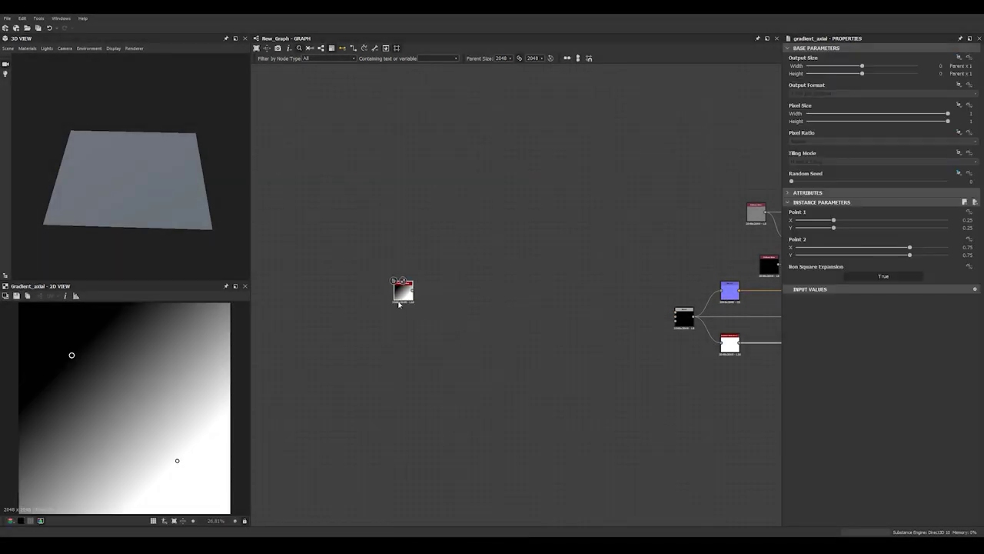
{"action": "left_click_drag", "start_coordinate": [72, 357], "coordinate": [24, 405]}
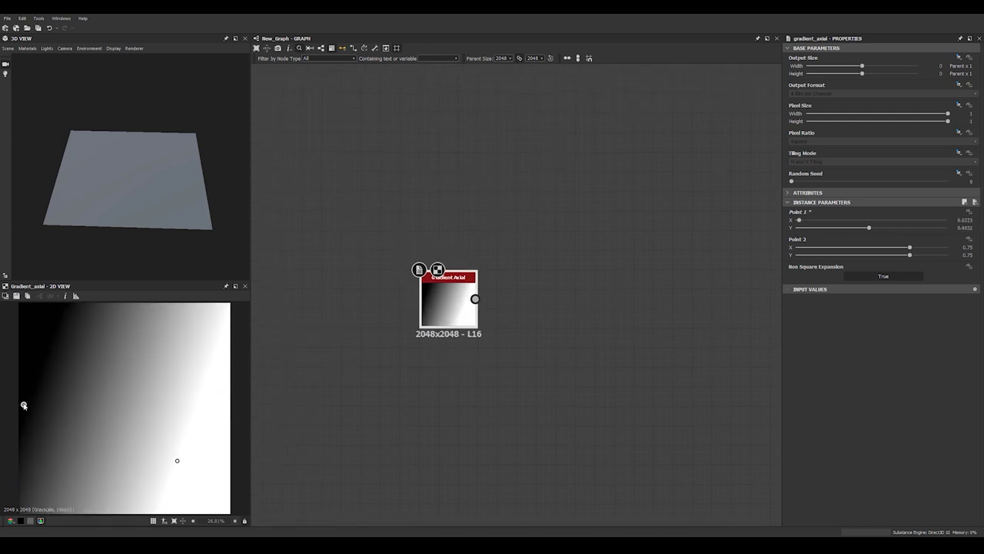
{"action": "left_click_drag", "start_coordinate": [178, 461], "coordinate": [96, 404]}
Set the Y value of the axial gradient's Point 1 to 0.5.
{"action": "double_click", "coordinate": [965, 220]}
{"action": "left_click", "coordinate": [968, 220]}
{"action": "key", "text": "Tab"}
{"action": "key", "text": "BackSpace"}
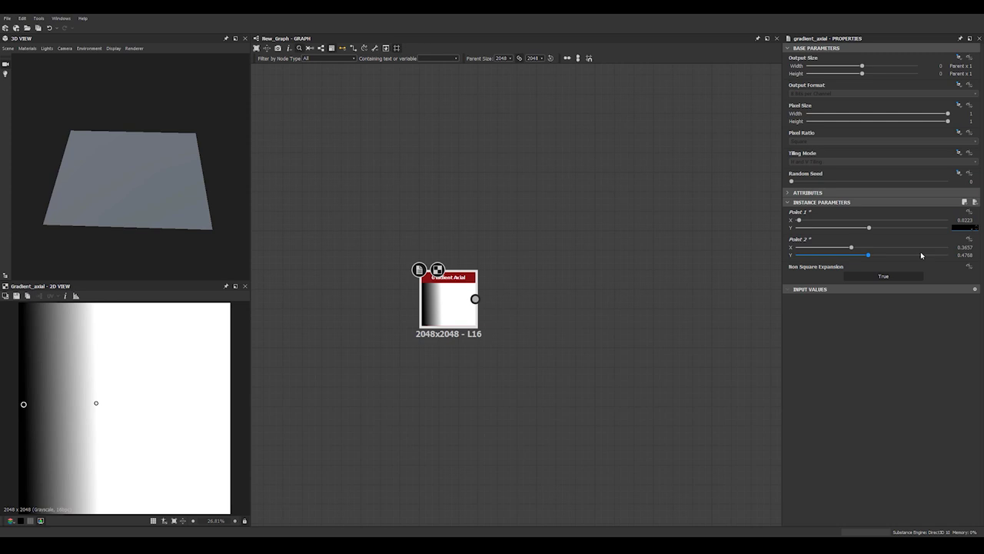
{"action": "type", "text": "0.5"}
{"action": "key", "text": "Return"}
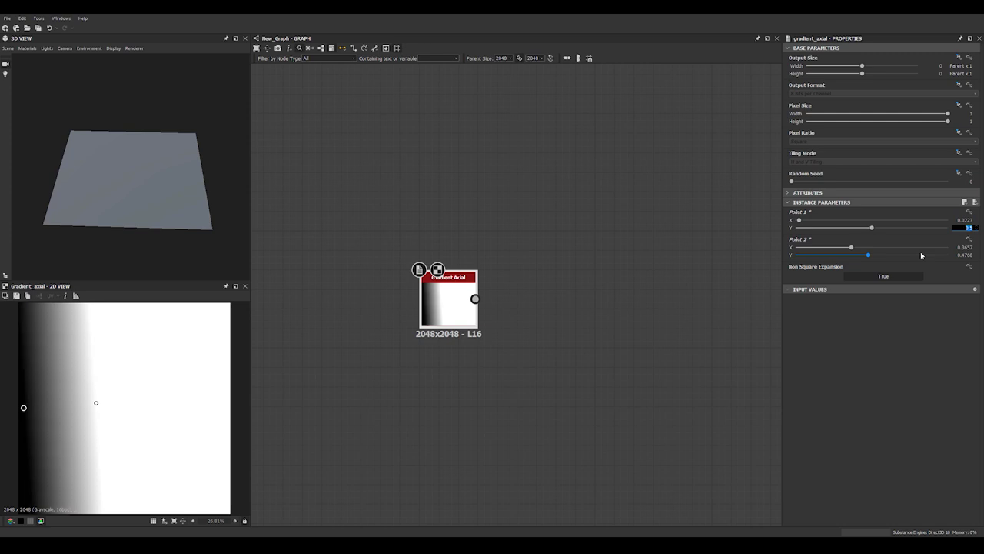
Set Point 2 of the Gradient Axial node to X 0.2 and Y 0.5.
{"action": "key", "text": "Tab"}
{"action": "key", "text": "BackSpace"}
{"action": "type", "text": ".2"}
{"action": "key", "text": "Return"}
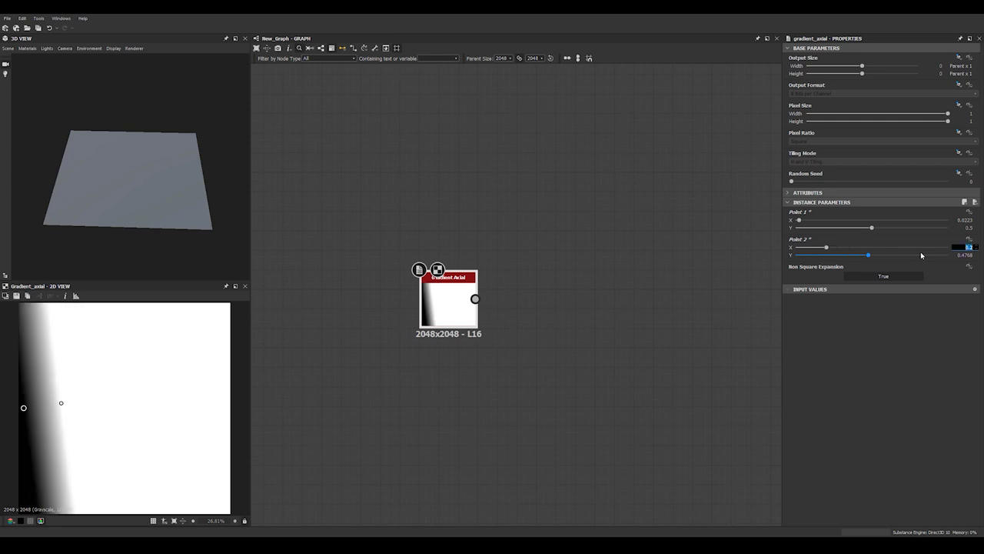
{"action": "key", "text": "Tab"}
{"action": "key", "text": "BackSpace"}
{"action": "type", "text": ".5"}
{"action": "key", "text": "Return"}
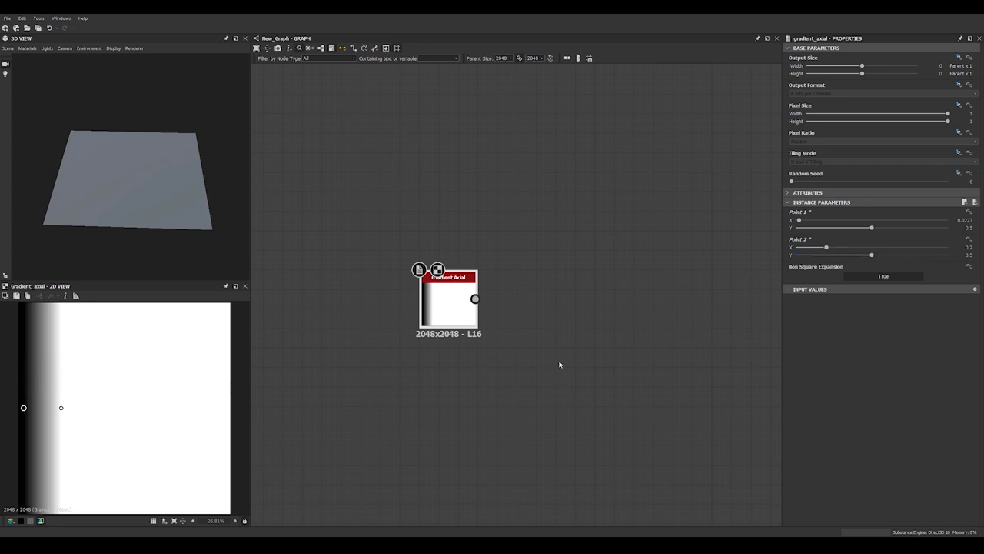
Add a Mirror Grayscale node fed by the Gradient Axial node and place it beside it.
{"action": "key", "text": "space"}
{"action": "type", "text": "mirr"}
{"action": "left_click", "coordinate": [480, 314]}
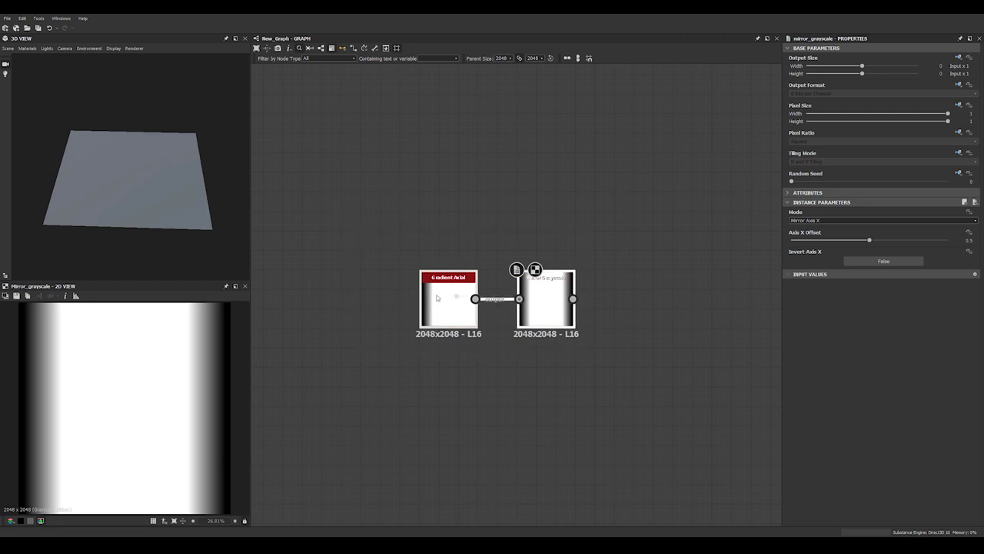
{"action": "middle_click_drag", "start_coordinate": [563, 317], "coordinate": [448, 307]}
{"action": "left_click_drag", "start_coordinate": [438, 307], "coordinate": [417, 308]}
{"action": "left_click", "coordinate": [532, 299]}
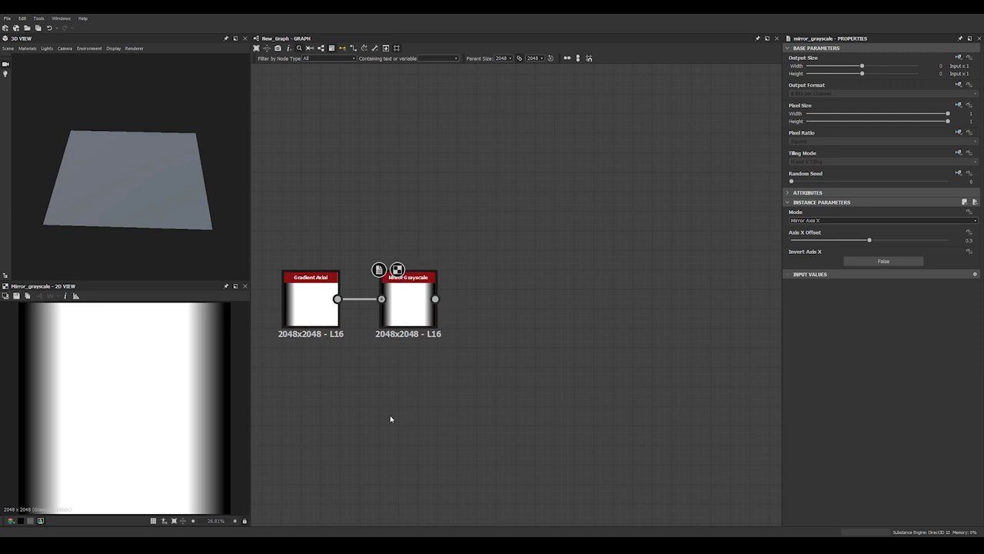
Add a Gradient Linear 2 node and place it directly below the Mirror Grayscale node.
{"action": "key", "text": "space"}
{"action": "type", "text": "gr"}
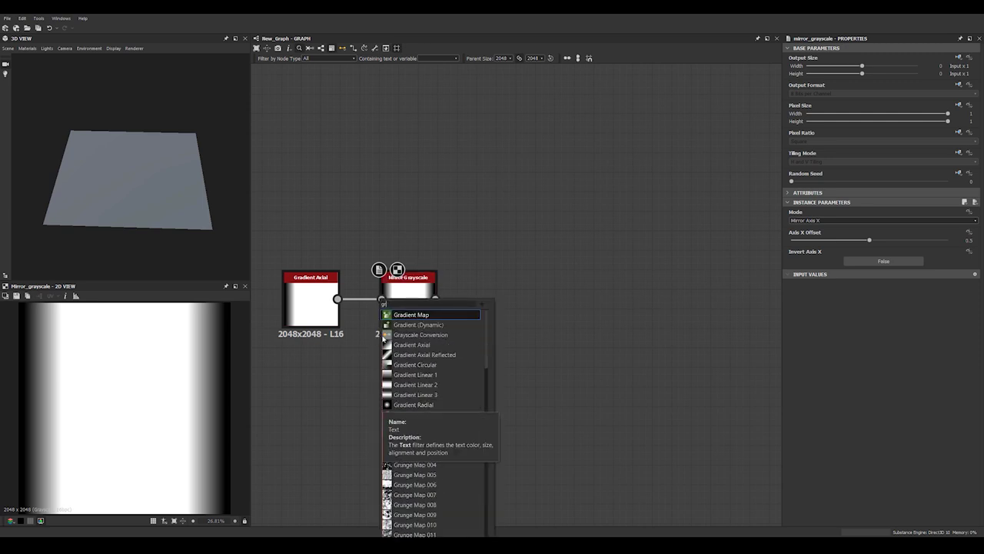
{"action": "left_click", "coordinate": [430, 385]}
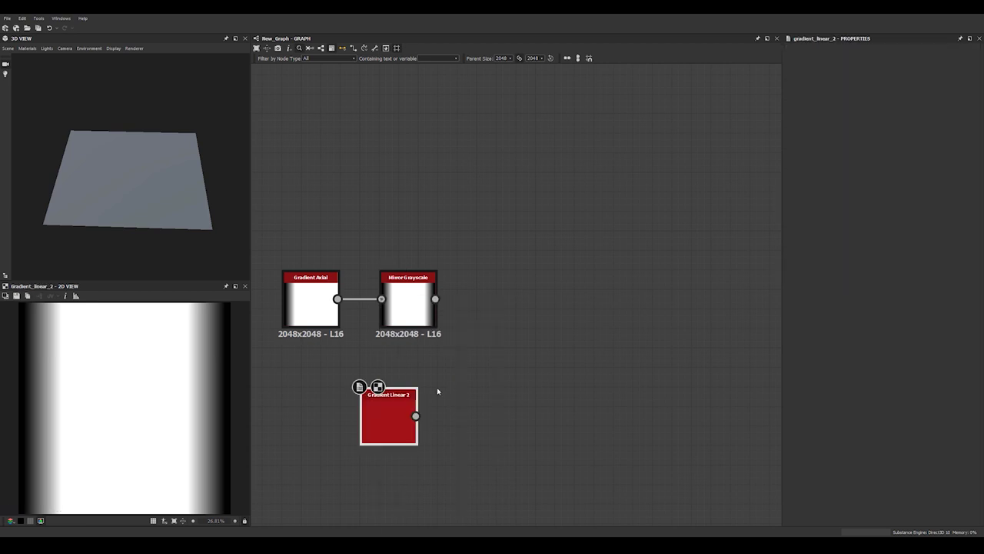
{"action": "left_click_drag", "start_coordinate": [392, 422], "coordinate": [410, 377]}
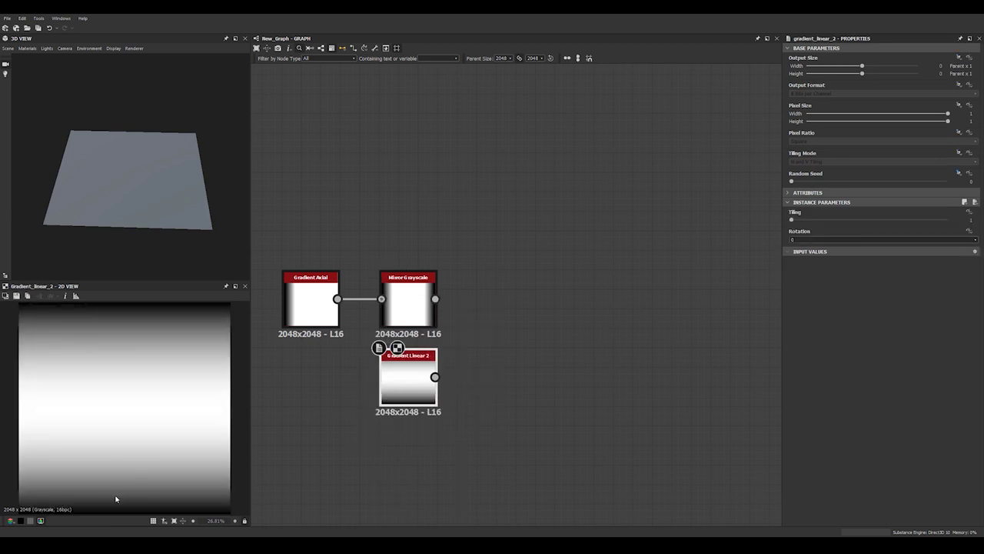
Blend Gradient Linear 2 as foreground over Mirror Grayscale as background using the Min (Darken) blending mode.
{"action": "middle_click_drag", "start_coordinate": [535, 324], "coordinate": [497, 311]}
{"action": "left_click", "coordinate": [377, 295]}
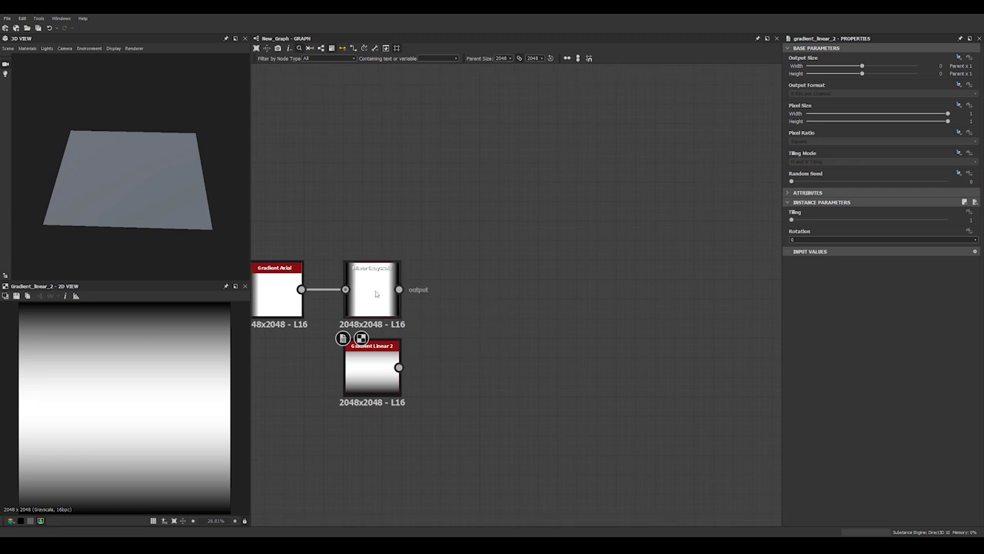
{"action": "key", "text": "space"}
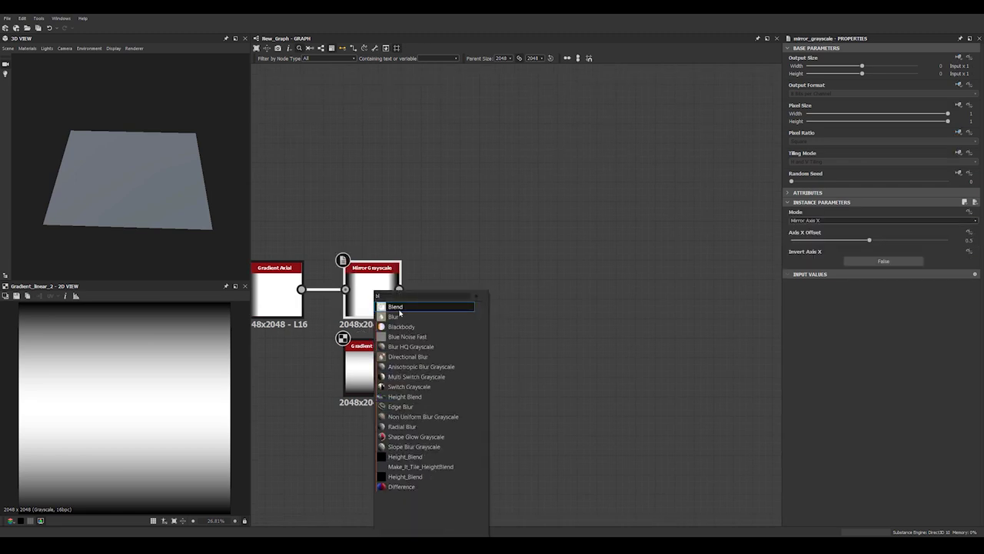
{"action": "left_click", "coordinate": [400, 307]}
{"action": "scroll", "coordinate": [400, 313], "scroll_direction": "up", "scroll_amount": 1}
{"action": "left_click_drag", "start_coordinate": [400, 378], "coordinate": [451, 268]}
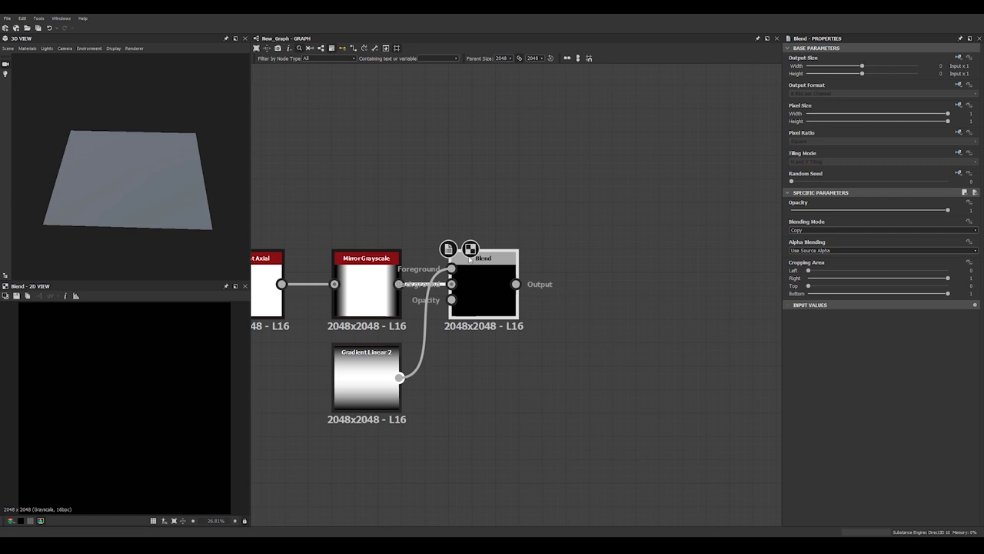
{"action": "left_click", "coordinate": [803, 230]}
{"action": "left_click", "coordinate": [808, 280]}
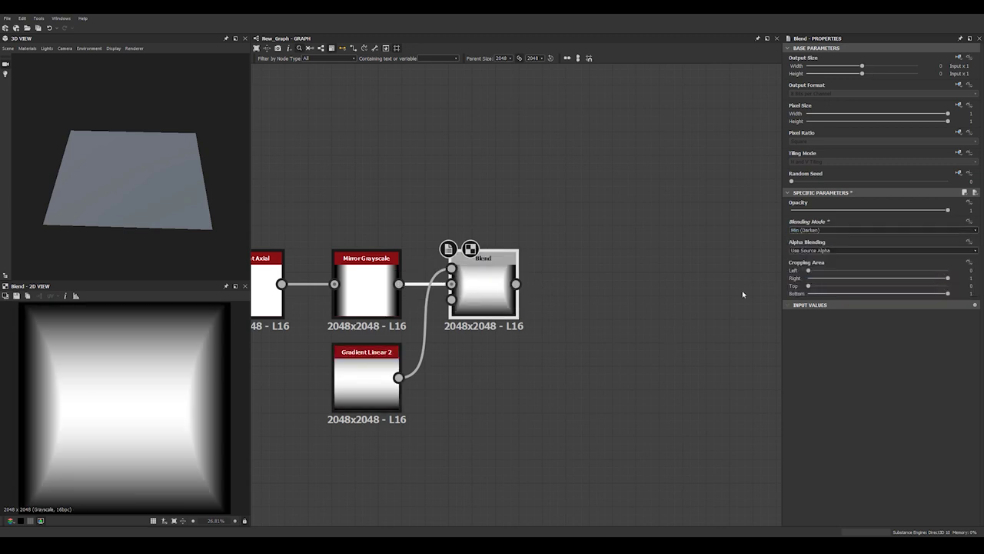
Inspect the blended shape in the 2D view and check its histogram.
{"action": "scroll", "coordinate": [112, 429], "scroll_direction": "down", "scroll_amount": 2}
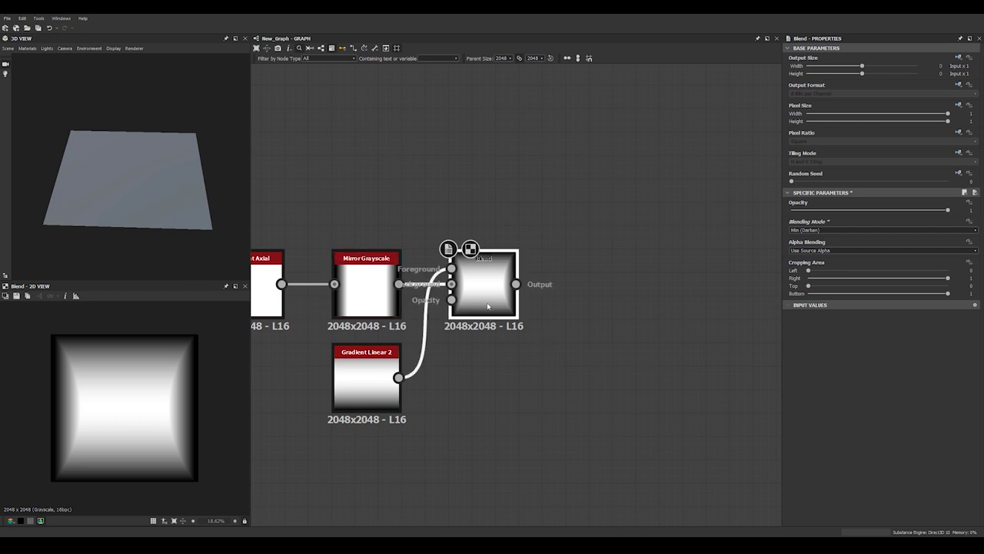
{"action": "scroll", "coordinate": [197, 380], "scroll_direction": "up", "scroll_amount": 2}
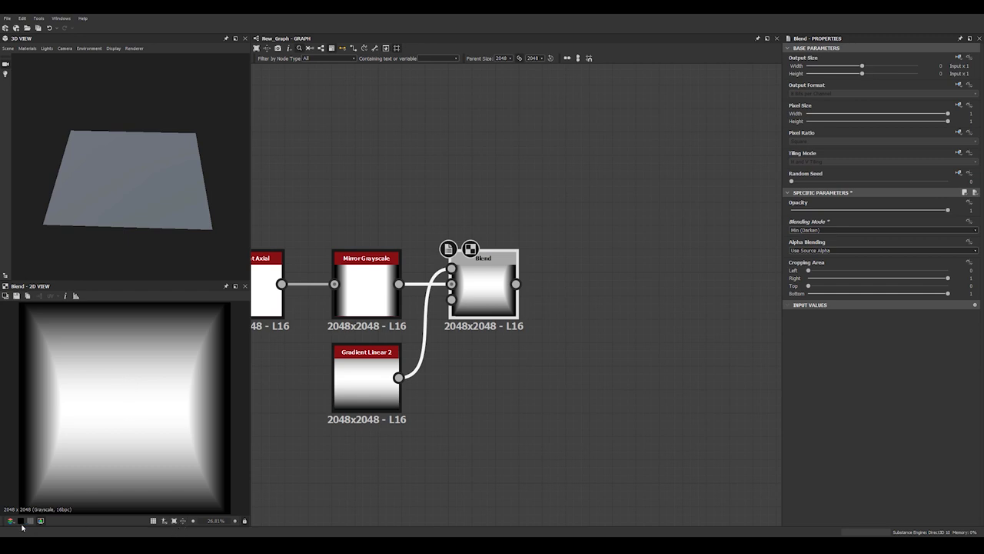
{"action": "left_click", "coordinate": [76, 296]}
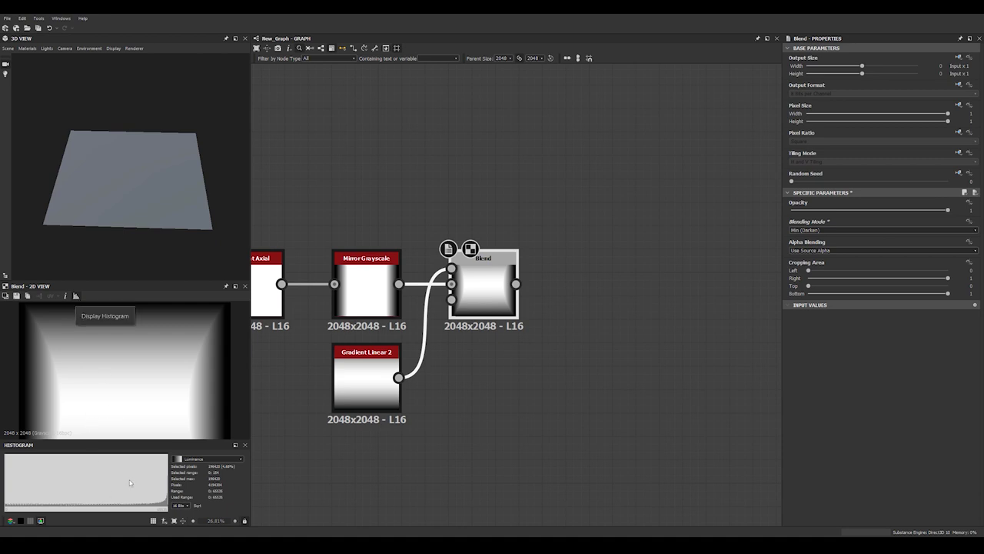
{"action": "left_click", "coordinate": [75, 296]}
Add a Histogram Range node fed by the Blend node's output.
{"action": "left_click", "coordinate": [586, 352]}
{"action": "scroll", "coordinate": [590, 352], "scroll_direction": "down", "scroll_amount": 2}
{"action": "middle_click_drag", "start_coordinate": [590, 353], "coordinate": [522, 358]}
{"action": "left_click", "coordinate": [454, 317]}
{"action": "key", "text": "space"}
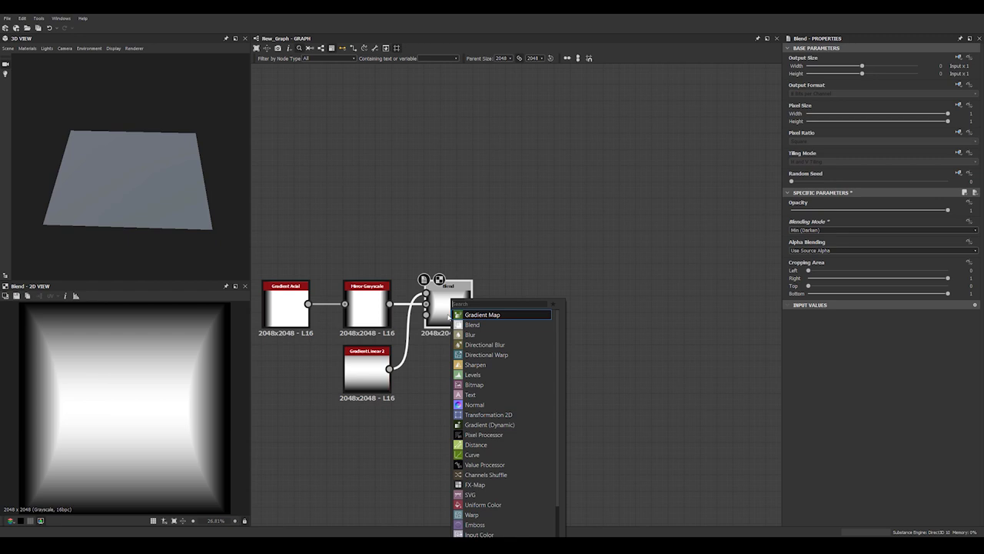
{"action": "type", "text": "h"}
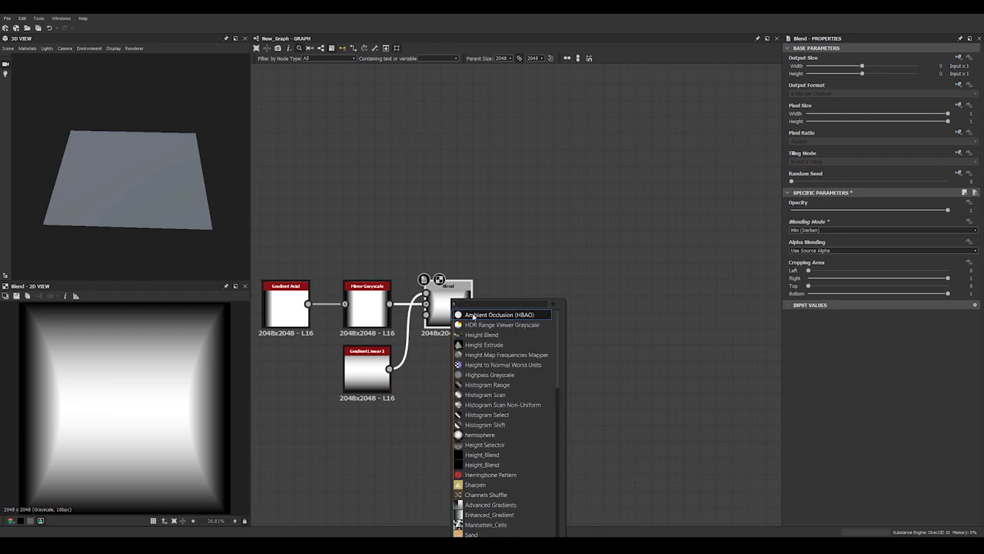
{"action": "type", "text": "ist"}
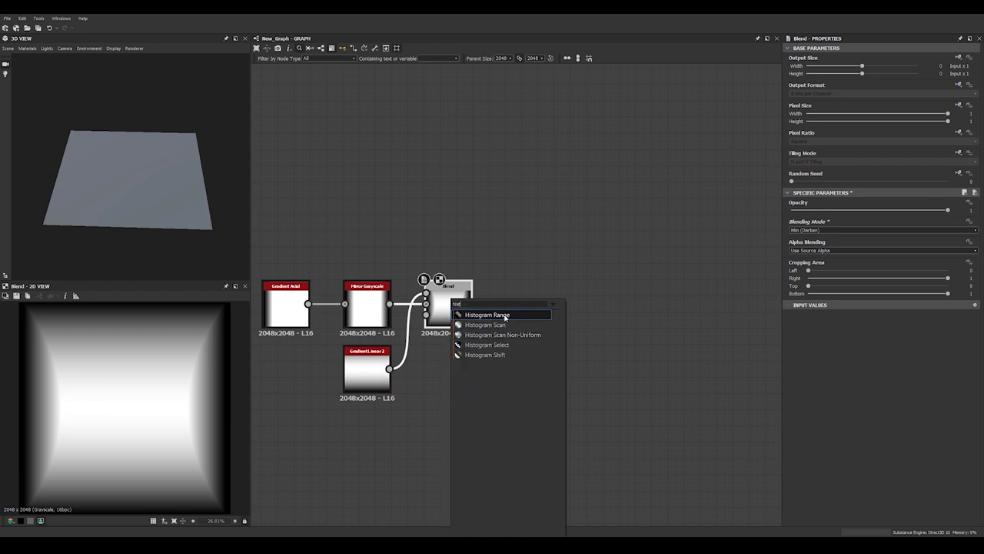
{"action": "left_click", "coordinate": [487, 315]}
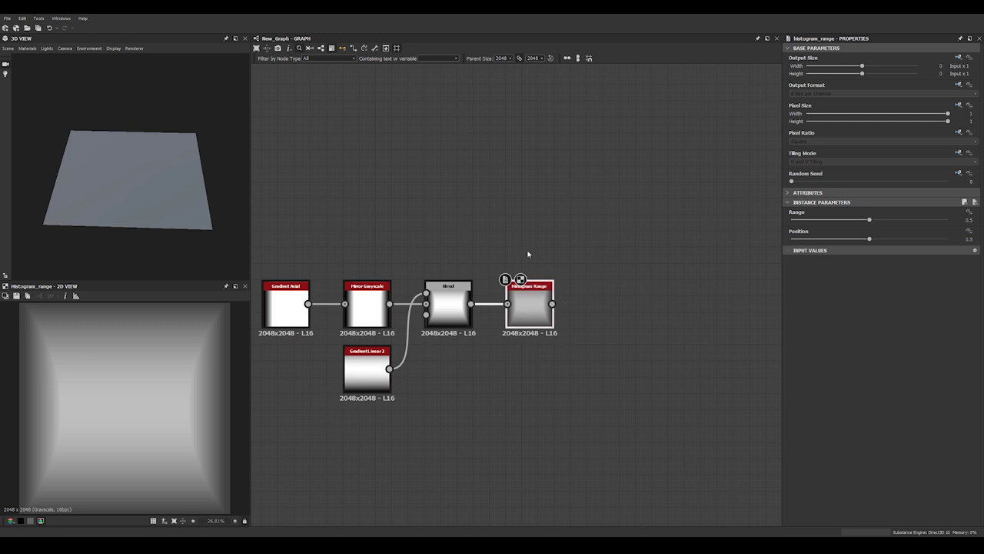
{"action": "left_click", "coordinate": [528, 305]}
{"action": "key", "text": "space"}
{"action": "left_click", "coordinate": [540, 237]}
{"action": "left_click", "coordinate": [526, 314]}
{"action": "key", "text": "space"}
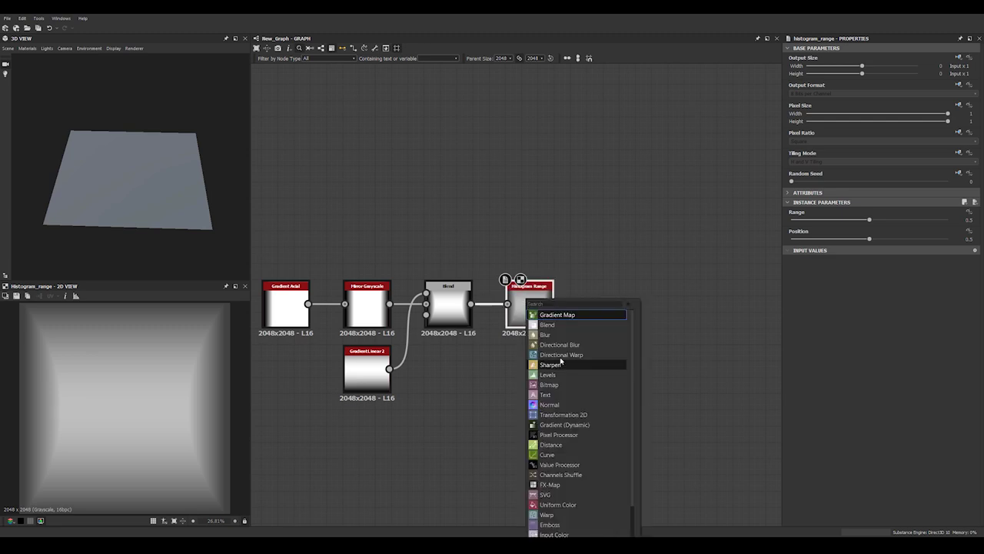
{"action": "left_click", "coordinate": [564, 207]}
Move the gradient, mirror and Histogram Range nodes closer together into a compact chain.
{"action": "left_click_drag", "start_coordinate": [528, 317], "coordinate": [512, 317]}
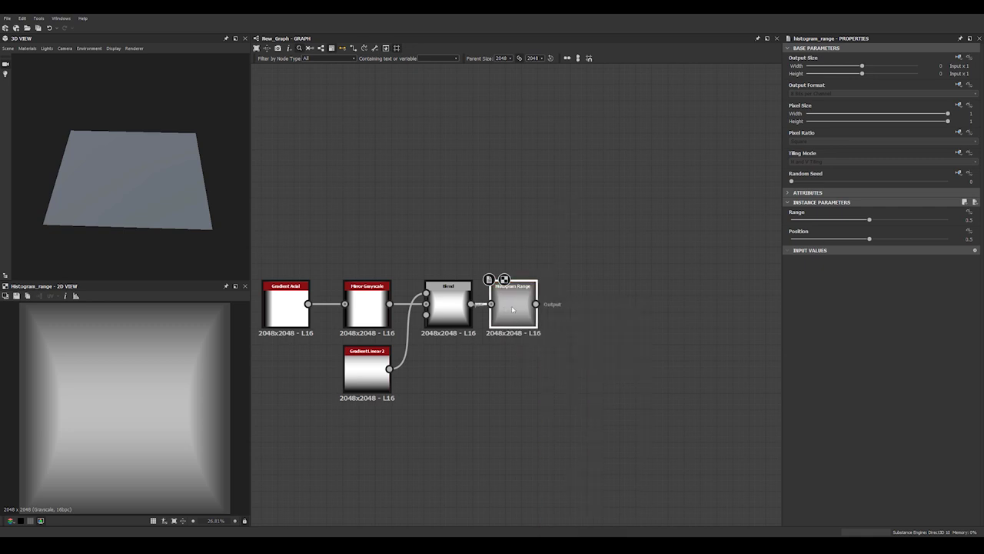
{"action": "middle_click_drag", "start_coordinate": [434, 331], "coordinate": [507, 333]}
{"action": "left_click_drag", "start_coordinate": [446, 306], "coordinate": [462, 307]}
{"action": "left_click_drag", "start_coordinate": [351, 309], "coordinate": [384, 311]}
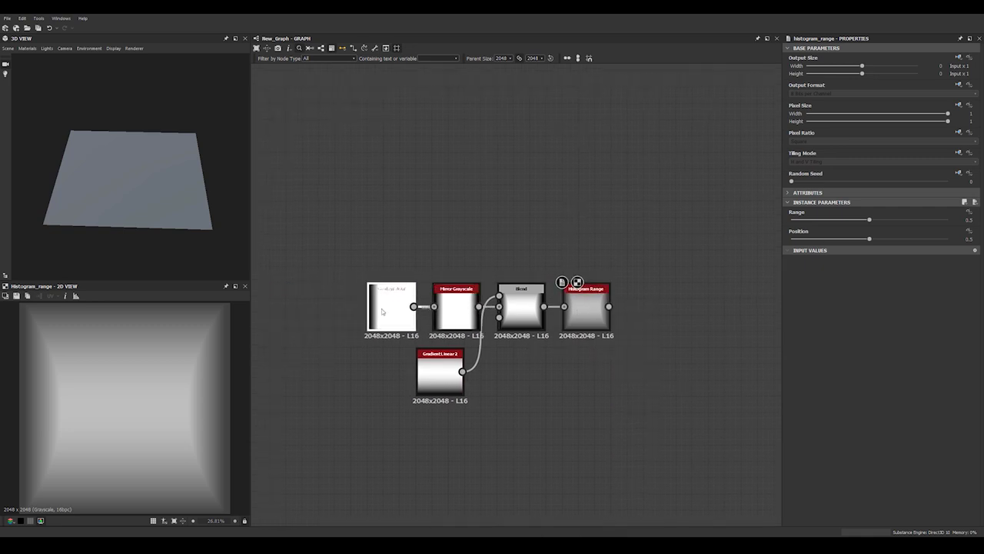
{"action": "left_click_drag", "start_coordinate": [425, 371], "coordinate": [441, 369]}
Add a Tile Sampler node after the Histogram Range node, leaving some space between them.
{"action": "middle_click_drag", "start_coordinate": [551, 380], "coordinate": [416, 446]}
{"action": "scroll", "coordinate": [503, 398], "scroll_direction": "down", "scroll_amount": 3}
{"action": "scroll", "coordinate": [487, 419], "scroll_direction": "up", "scroll_amount": 3}
{"action": "middle_click_drag", "start_coordinate": [510, 425], "coordinate": [478, 364]}
{"action": "middle_click_drag", "start_coordinate": [470, 328], "coordinate": [489, 302]}
{"action": "key", "text": "space"}
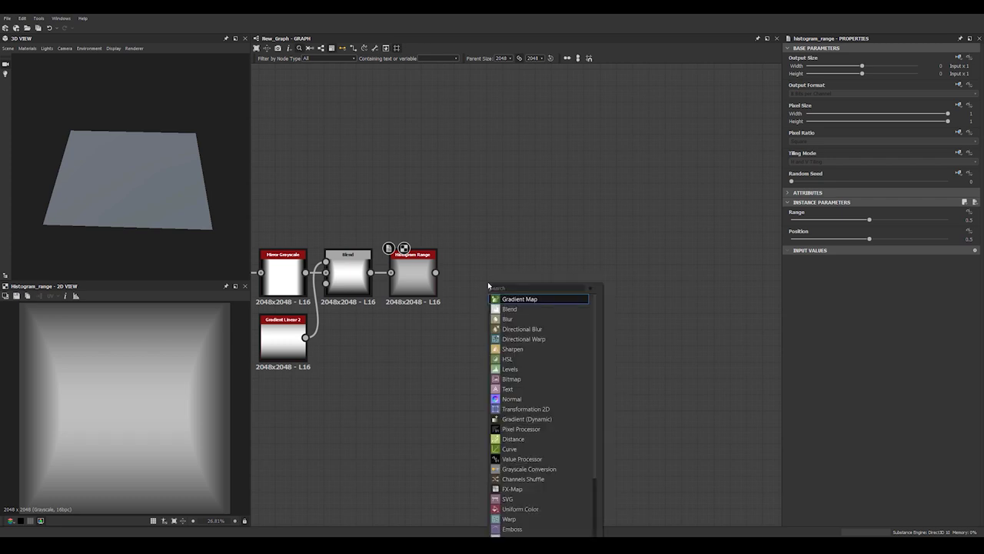
{"action": "type", "text": "ti"}
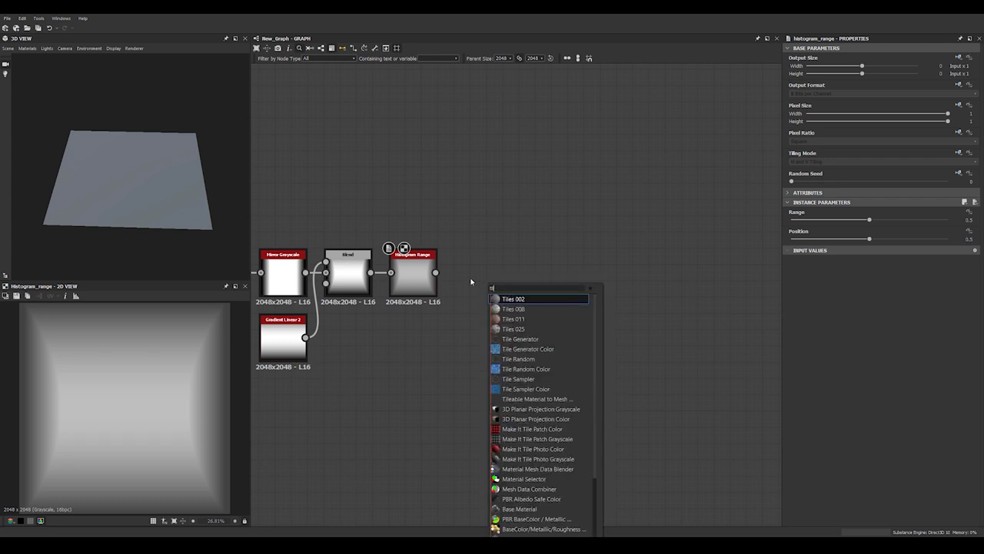
{"action": "type", "text": "le sa"}
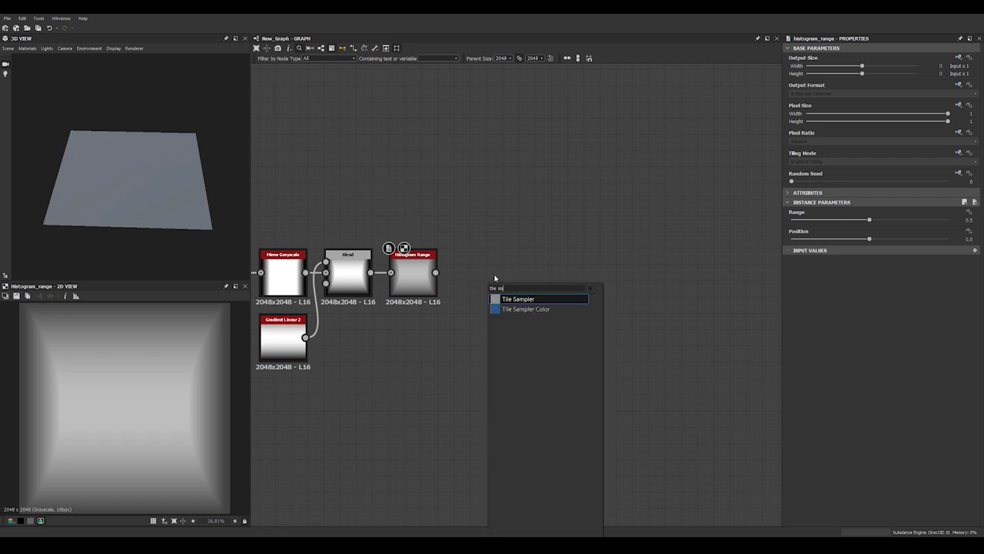
{"action": "left_click", "coordinate": [515, 300]}
{"action": "left_click_drag", "start_coordinate": [474, 282], "coordinate": [520, 304]}
{"action": "scroll", "coordinate": [520, 304], "scroll_direction": "up", "scroll_amount": 2}
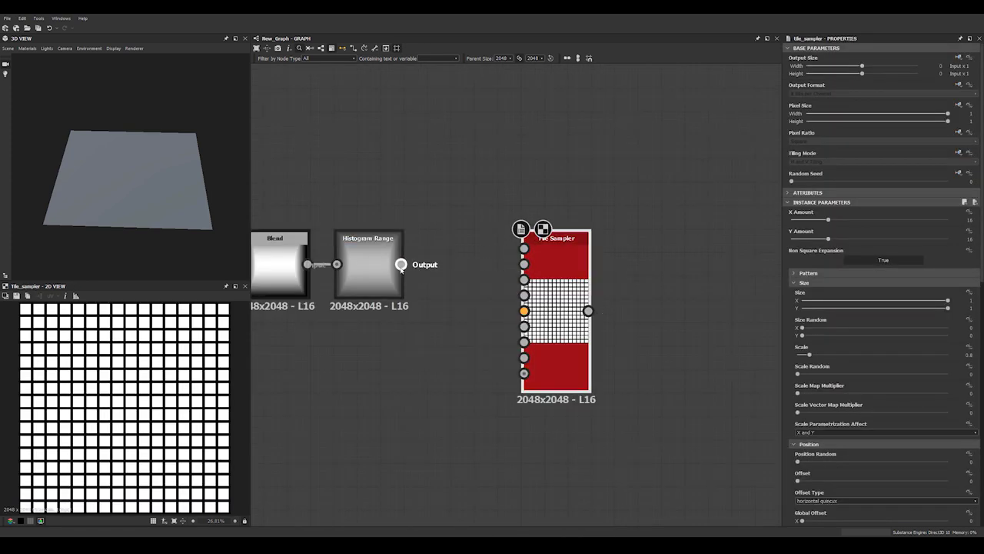
Connect Histogram Range to the Tile Sampler's first pattern input and set its Pattern to Pattern Input.
{"action": "left_click_drag", "start_coordinate": [401, 264], "coordinate": [526, 249]}
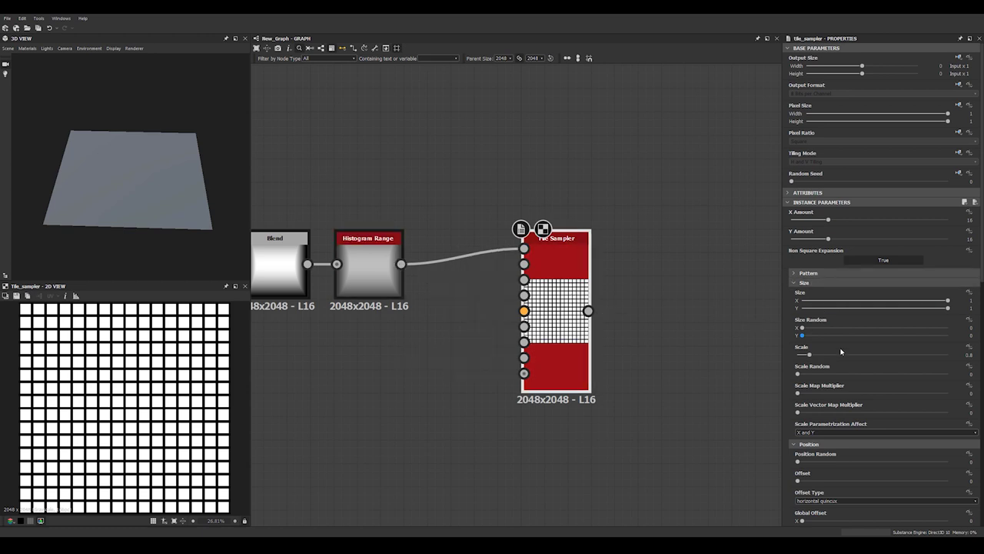
{"action": "left_click", "coordinate": [794, 275]}
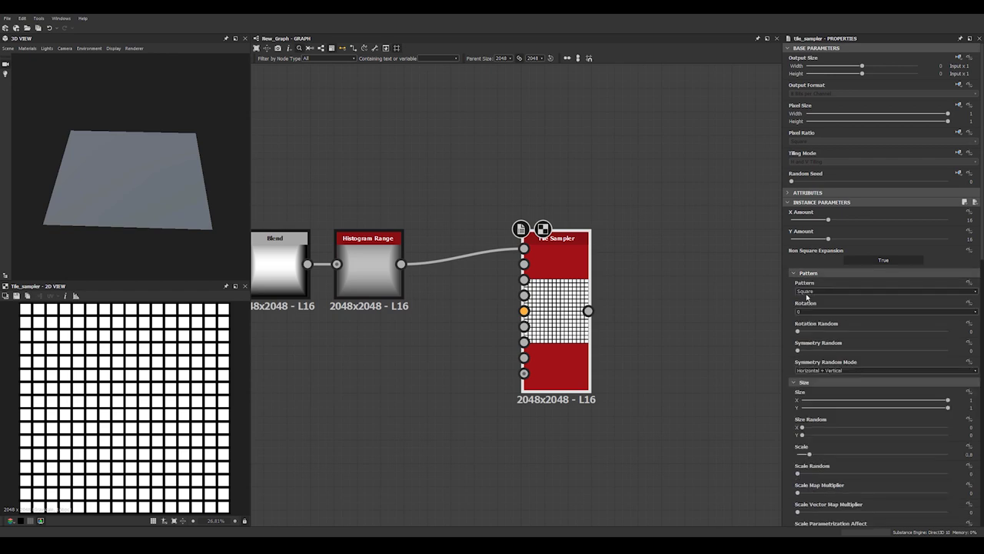
{"action": "left_click", "coordinate": [809, 292]}
{"action": "left_click", "coordinate": [809, 302]}
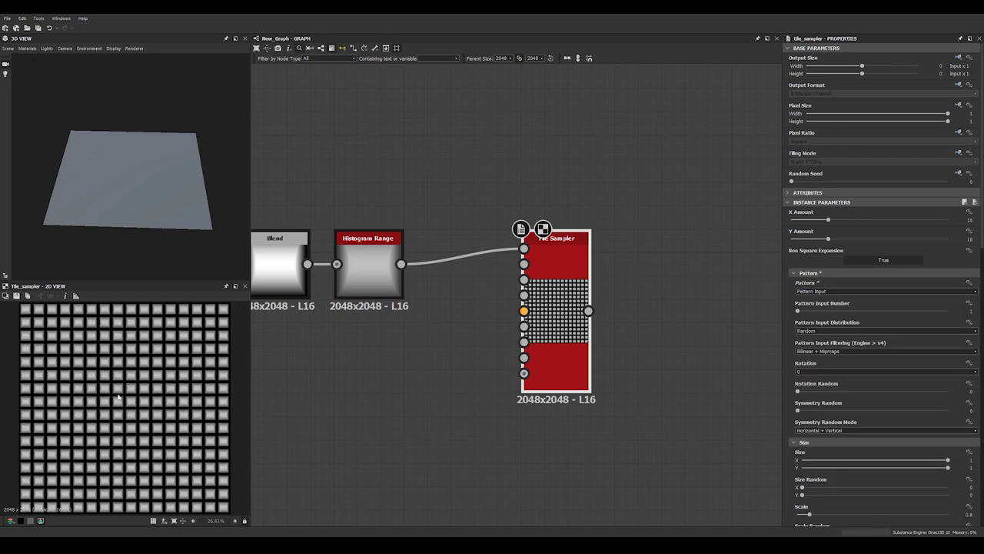
{"action": "scroll", "coordinate": [127, 378], "scroll_direction": "up", "scroll_amount": 5}
{"action": "scroll", "coordinate": [138, 380], "scroll_direction": "down", "scroll_amount": 8}
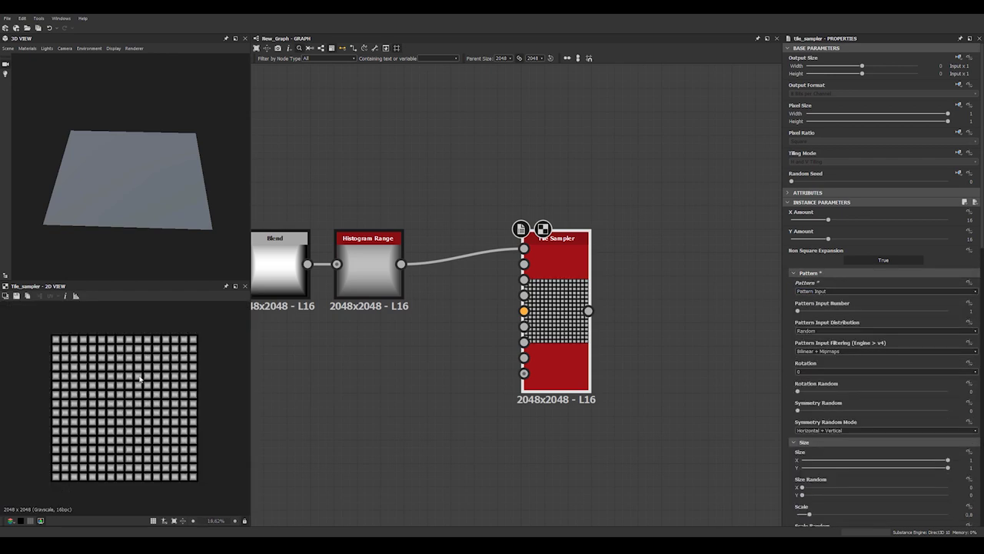
{"action": "scroll", "coordinate": [197, 410], "scroll_direction": "up", "scroll_amount": 2}
Connect the Tile Sampler output to the Blend node that feeds the normal, height and ambient occlusion branches.
{"action": "scroll", "coordinate": [538, 331], "scroll_direction": "down", "scroll_amount": 4}
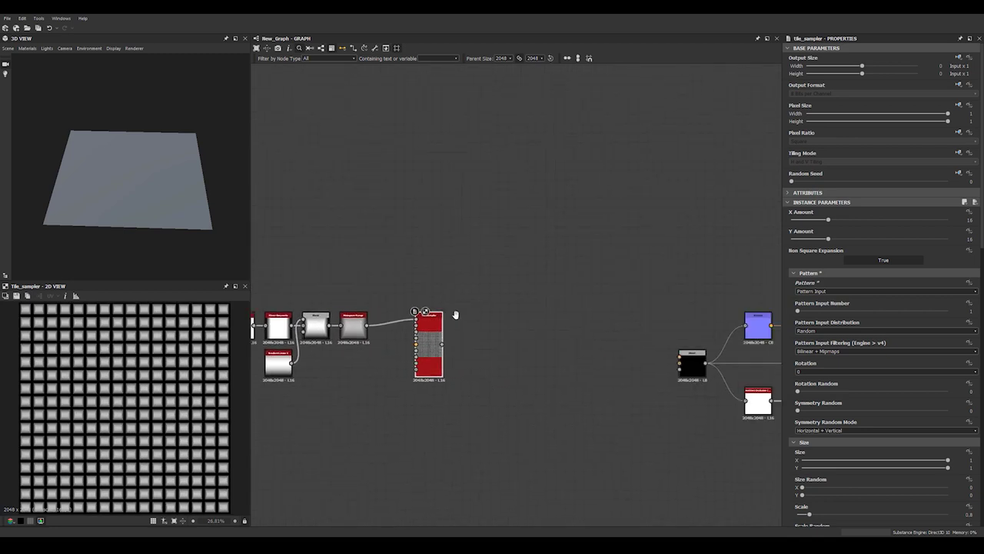
{"action": "left_click_drag", "start_coordinate": [353, 339], "coordinate": [590, 357]}
{"action": "scroll", "coordinate": [90, 209], "scroll_direction": "up", "scroll_amount": 5}
{"action": "left_click_drag", "start_coordinate": [89, 209], "coordinate": [165, 178]}
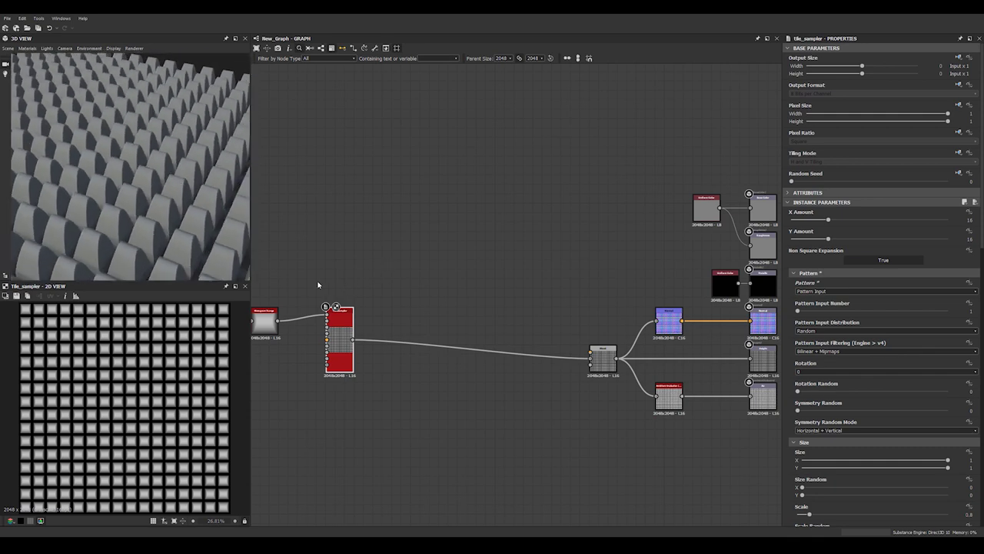
Set the Tile Sampler's Scale to 1 and check the tiles in the 2D view.
{"action": "middle_click_drag", "start_coordinate": [343, 261], "coordinate": [424, 236]}
{"action": "scroll", "coordinate": [337, 298], "scroll_direction": "up", "scroll_amount": 5}
{"action": "middle_click_drag", "start_coordinate": [478, 315], "coordinate": [504, 266]}
{"action": "left_click_drag", "start_coordinate": [586, 298], "coordinate": [597, 298]}
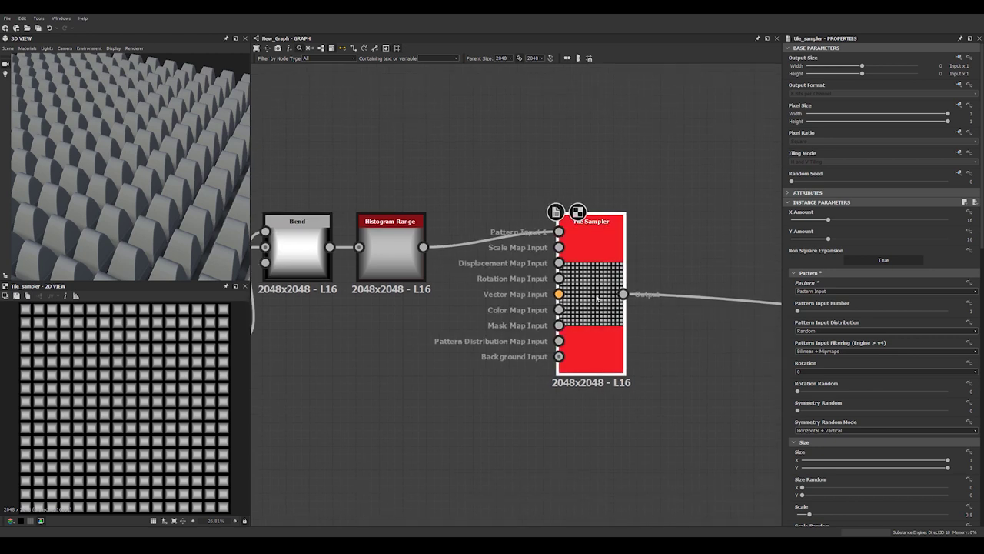
{"action": "scroll", "coordinate": [884, 477], "scroll_direction": "down", "scroll_amount": 3}
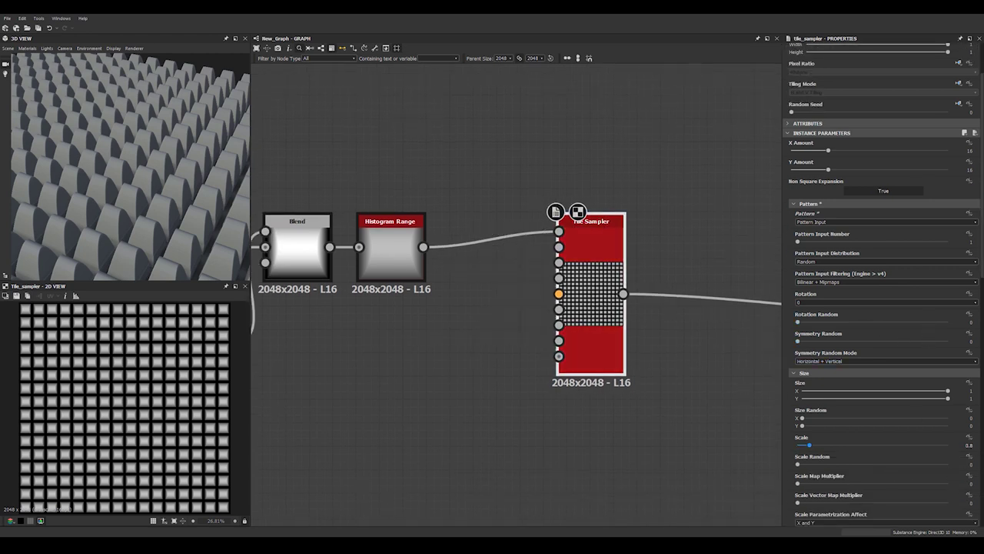
{"action": "double_click", "coordinate": [969, 445]}
{"action": "type", "text": "0.9"}
{"action": "key", "text": "Return"}
{"action": "scroll", "coordinate": [146, 415], "scroll_direction": "up", "scroll_amount": 8}
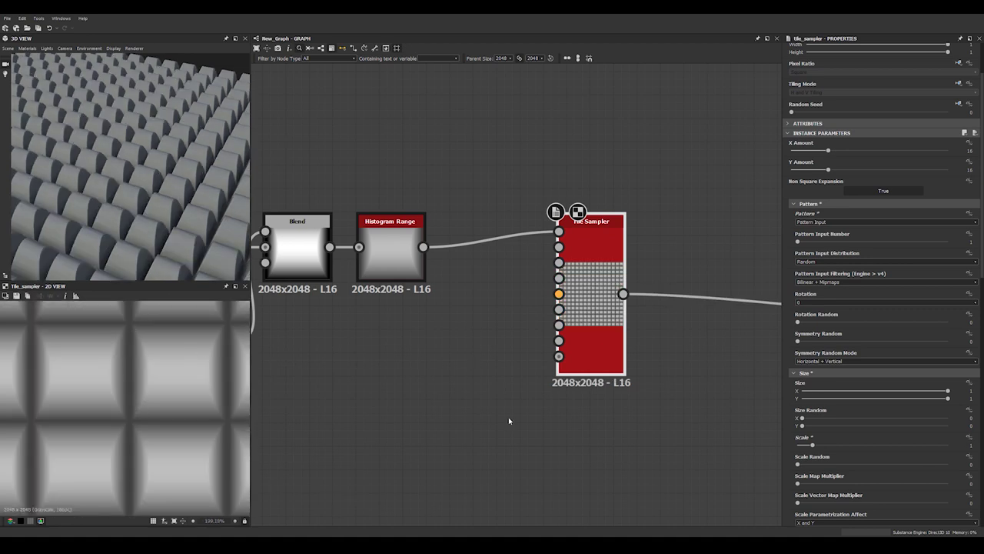
{"action": "scroll", "coordinate": [474, 382], "scroll_direction": "down", "scroll_amount": 5}
{"action": "scroll", "coordinate": [101, 368], "scroll_direction": "down", "scroll_amount": 10}
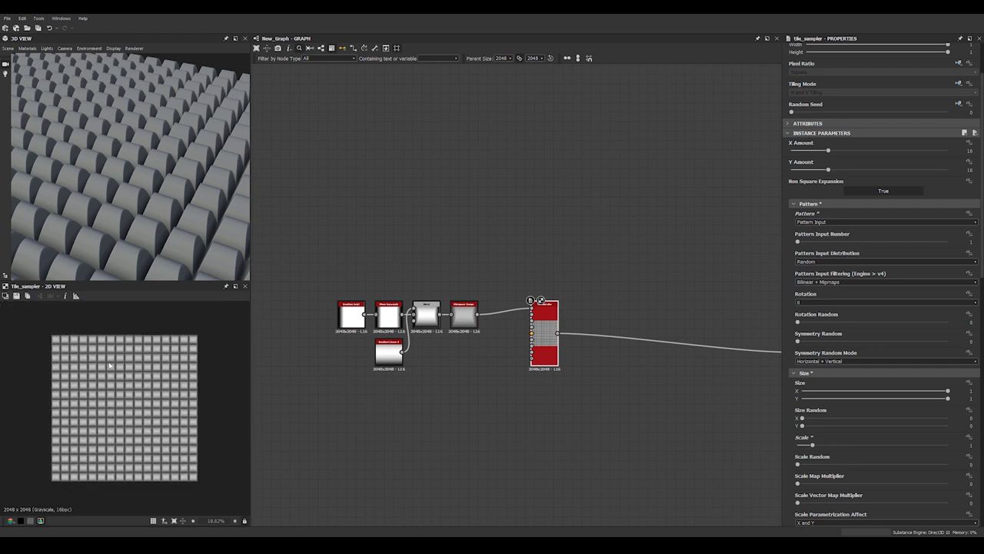
Set the Tile Sampler's X Amount and Y Amount to 9 and check the larger tiles in both views.
{"action": "left_click", "coordinate": [970, 151]}
{"action": "type", "text": "9"}
{"action": "left_click", "coordinate": [972, 171]}
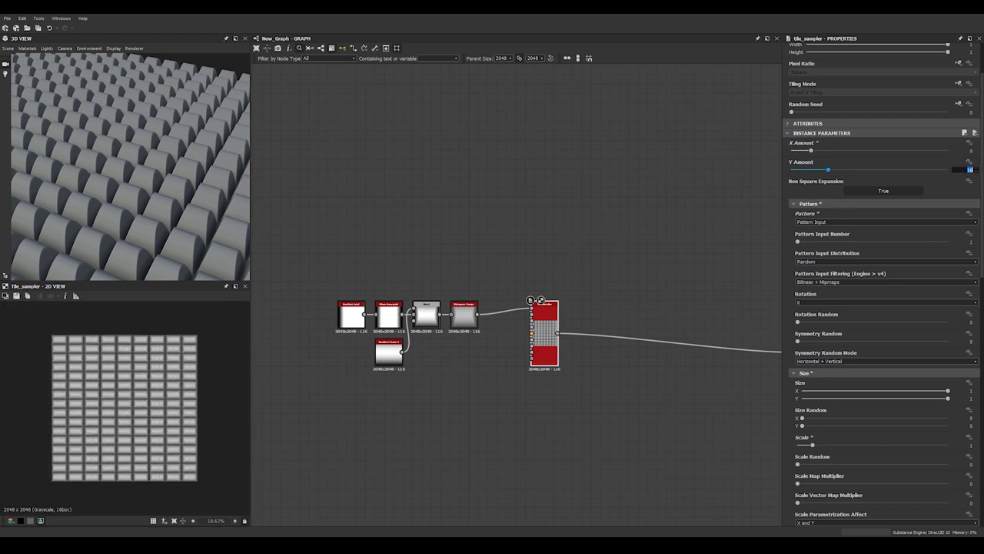
{"action": "type", "text": "9"}
{"action": "key", "text": "Return"}
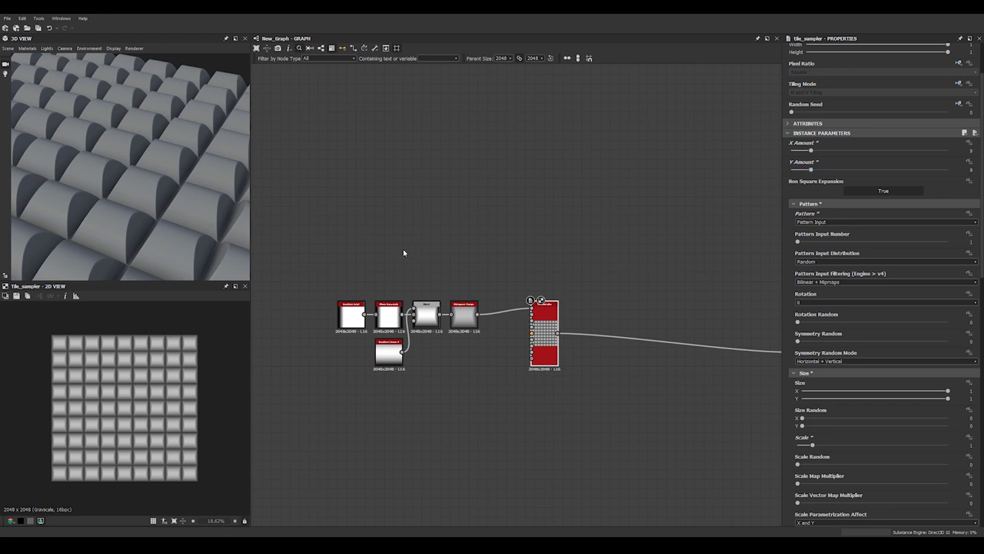
{"action": "scroll", "coordinate": [493, 261], "scroll_direction": "down", "scroll_amount": 2}
{"action": "scroll", "coordinate": [487, 311], "scroll_direction": "up", "scroll_amount": 2}
{"action": "scroll", "coordinate": [487, 310], "scroll_direction": "up", "scroll_amount": 3}
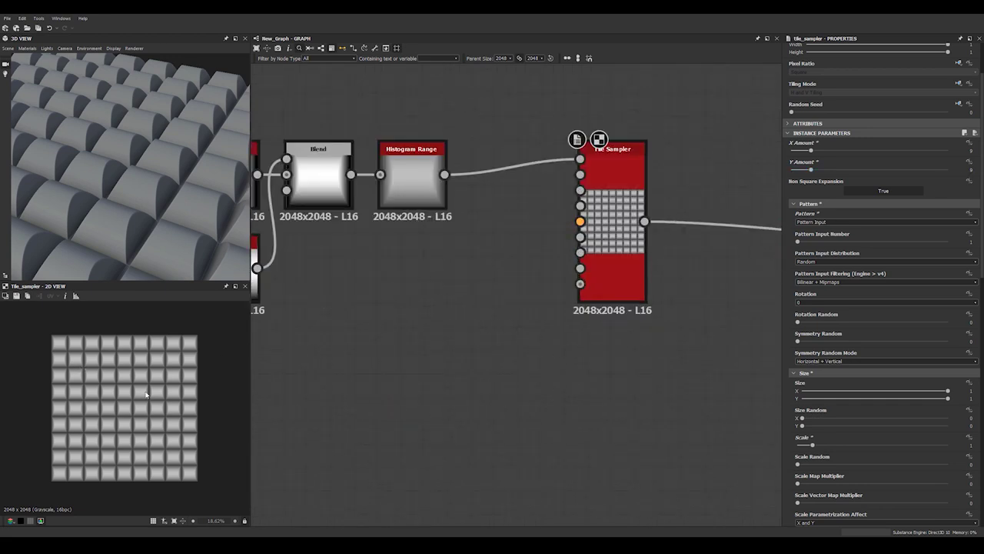
{"action": "scroll", "coordinate": [195, 362], "scroll_direction": "up", "scroll_amount": 2}
{"action": "left_click_drag", "start_coordinate": [127, 142], "coordinate": [124, 214]}
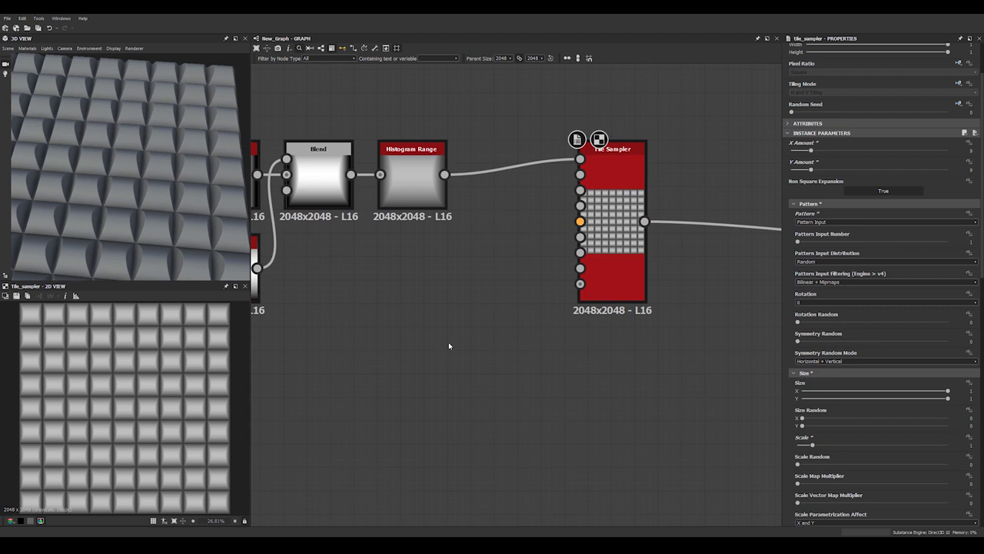
Add a Shape node below the gradient chain and make it a narrow rectangle with Scale 0.81 and Size X 0.54.
{"action": "key", "text": "space"}
{"action": "type", "text": "sha"}
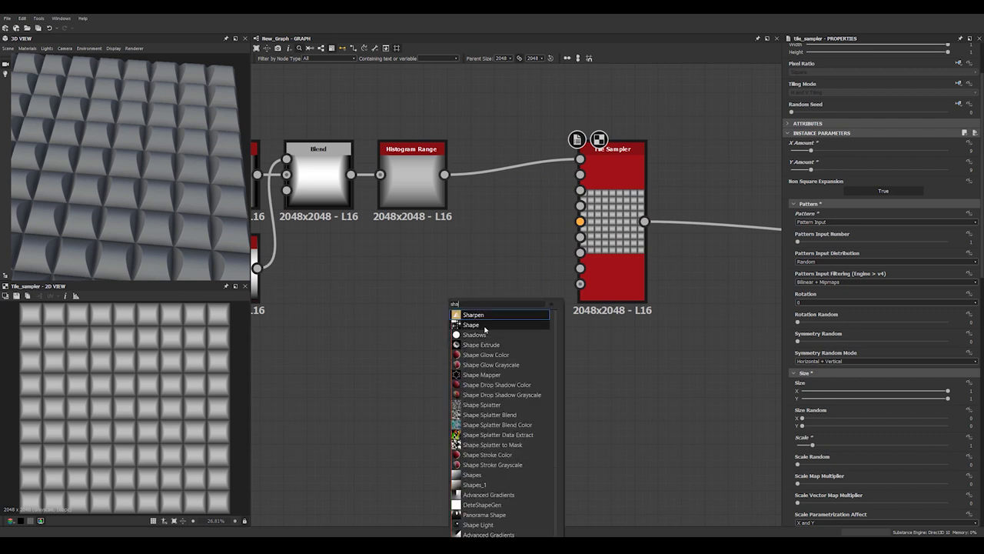
{"action": "left_click", "coordinate": [471, 324]}
{"action": "left_click_drag", "start_coordinate": [444, 353], "coordinate": [377, 407]}
{"action": "left_click_drag", "start_coordinate": [947, 259], "coordinate": [877, 280]}
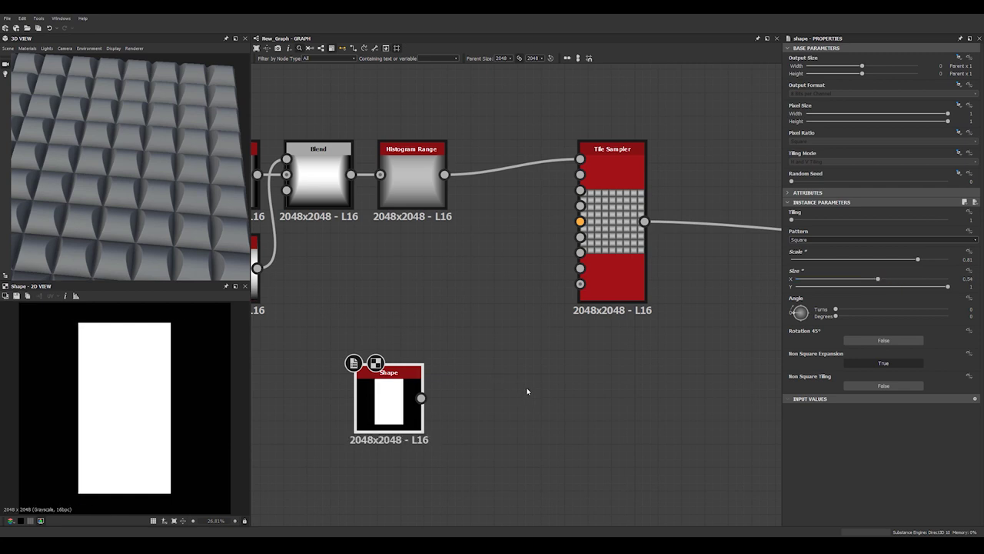
Connect the Shape output to the Tile Sampler's Mask Map Input and set the Mask Map Threshold to 1.
{"action": "key", "text": "space"}
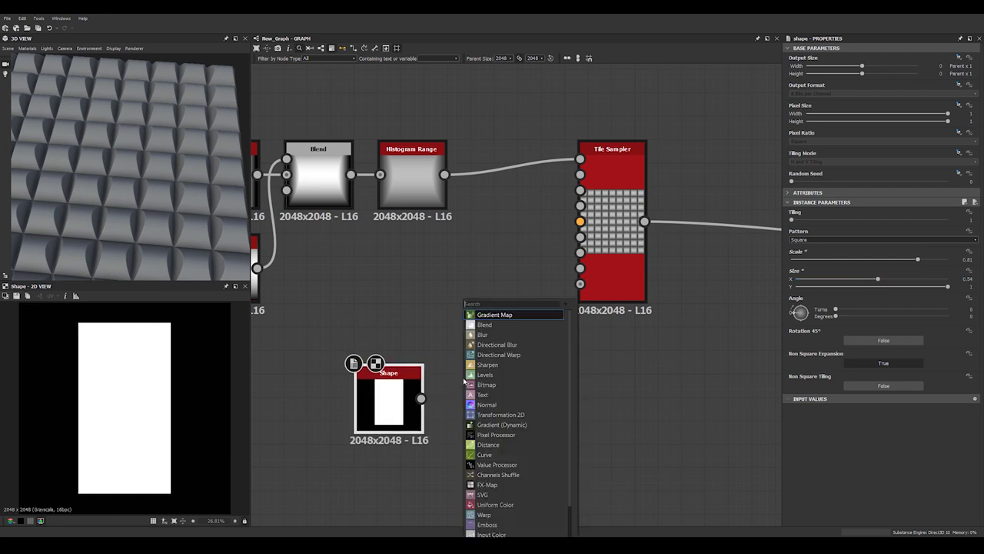
{"action": "left_click", "coordinate": [413, 322]}
{"action": "left_click_drag", "start_coordinate": [422, 398], "coordinate": [603, 253]}
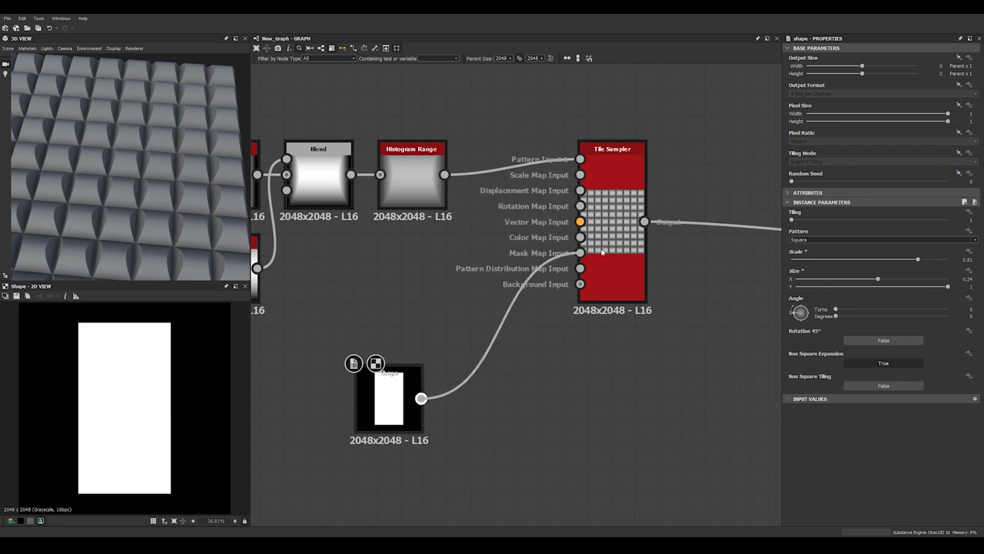
{"action": "left_click", "coordinate": [604, 252]}
{"action": "double_click", "coordinate": [603, 251]}
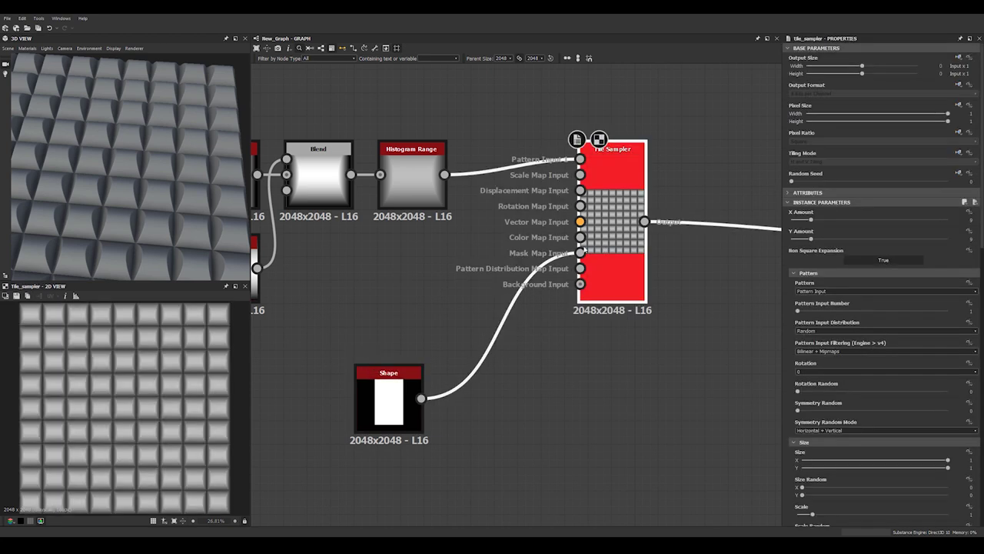
{"action": "scroll", "coordinate": [982, 178], "scroll_direction": "down", "scroll_amount": 10}
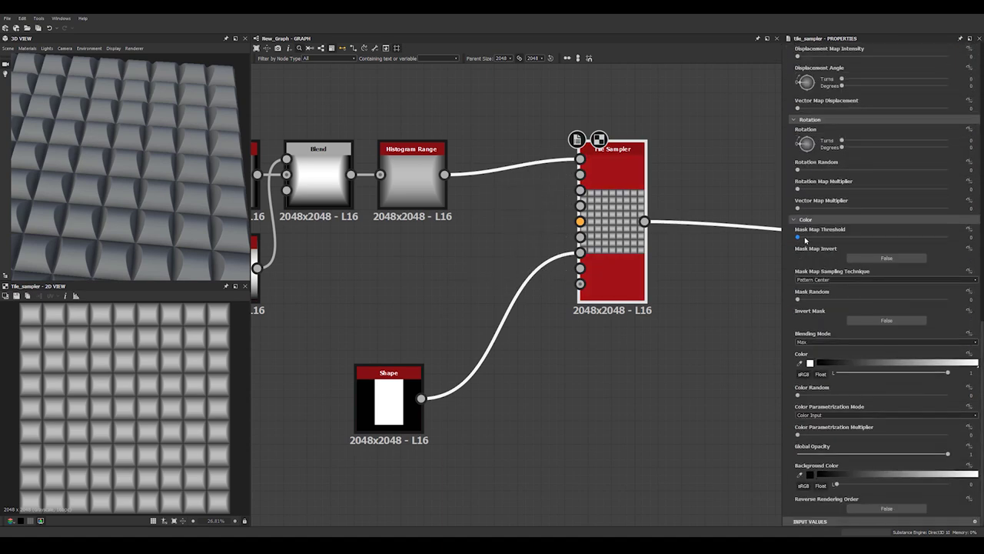
{"action": "left_click_drag", "start_coordinate": [799, 238], "coordinate": [950, 238]}
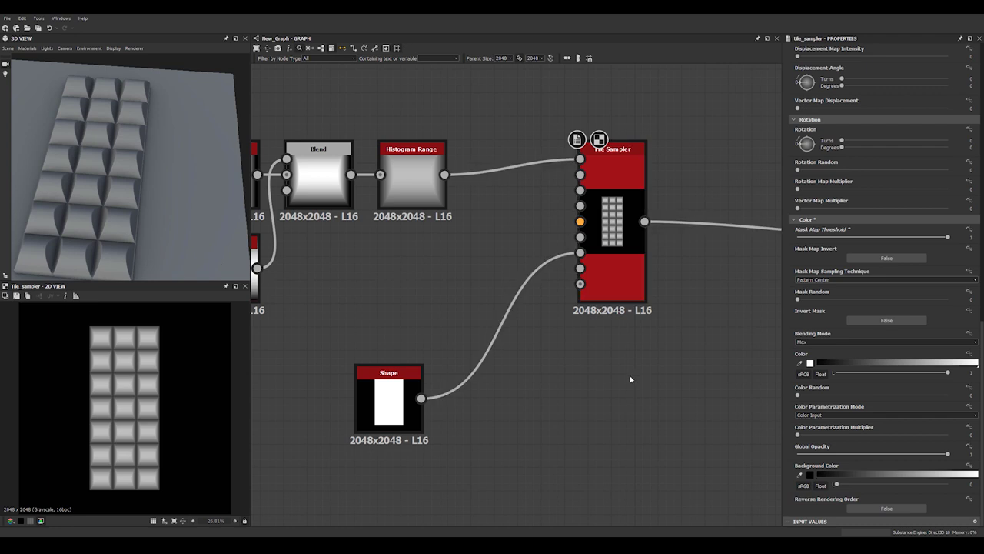
Insert a Transformation 2D node between the Shape node and the Tile Sampler's mask input.
{"action": "middle_click_drag", "start_coordinate": [573, 394], "coordinate": [609, 401]}
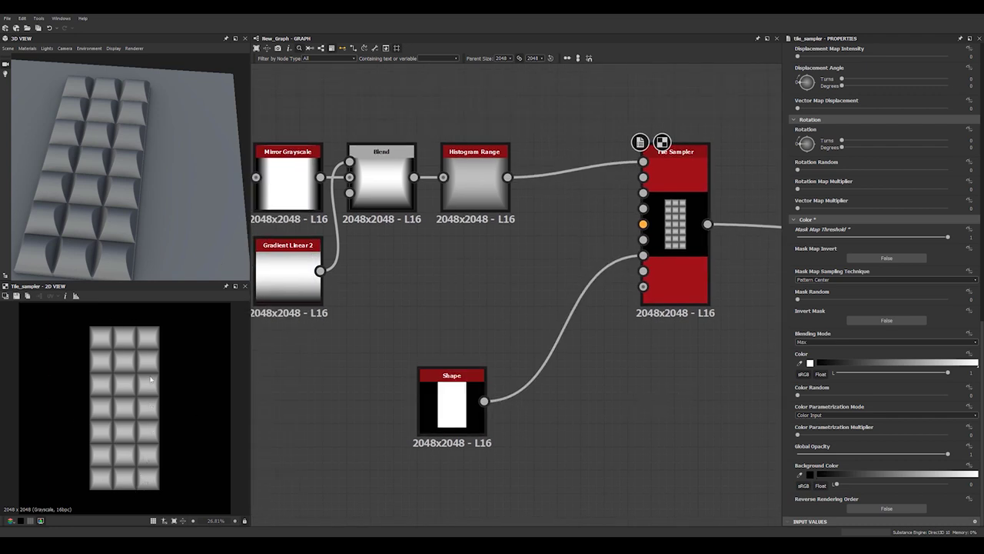
{"action": "left_click", "coordinate": [454, 404]}
{"action": "key", "text": "space"}
{"action": "type", "text": "tr"}
{"action": "left_click", "coordinate": [494, 315]}
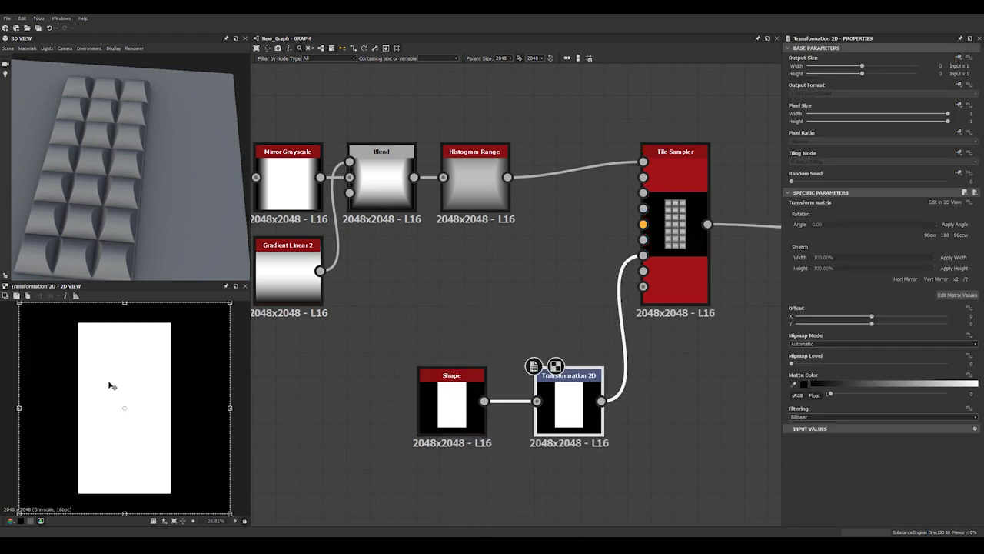
Widen the mask with the Transformation 2D node until the Tile Sampler preview has four columns of tiles.
{"action": "double_click", "coordinate": [676, 238]}
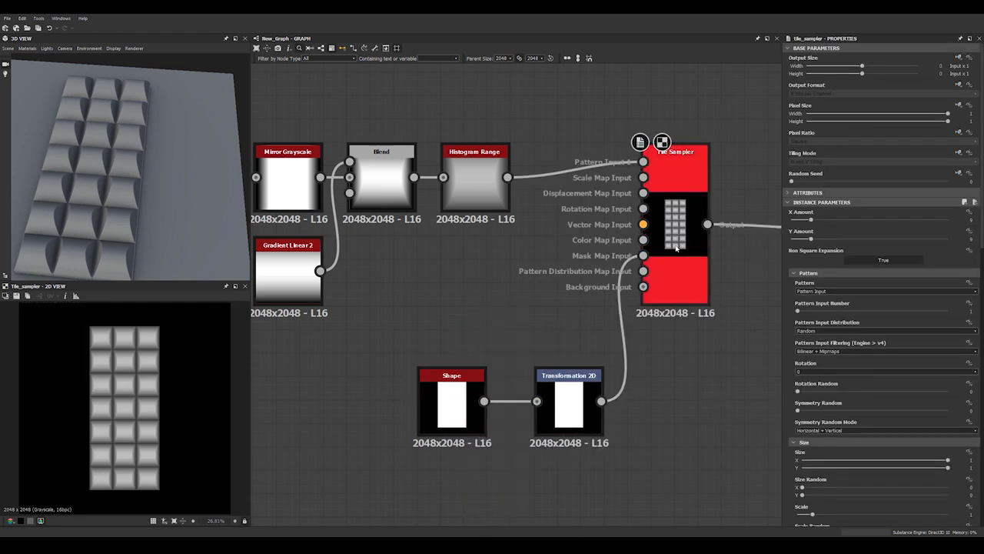
{"action": "left_click", "coordinate": [572, 404]}
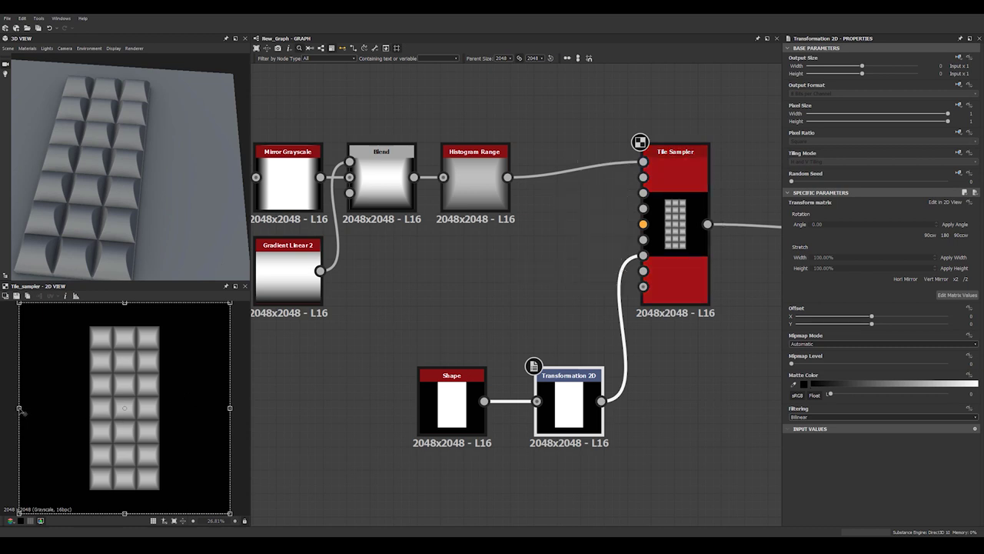
{"action": "left_click_drag", "start_coordinate": [22, 412], "coordinate": [10, 412]}
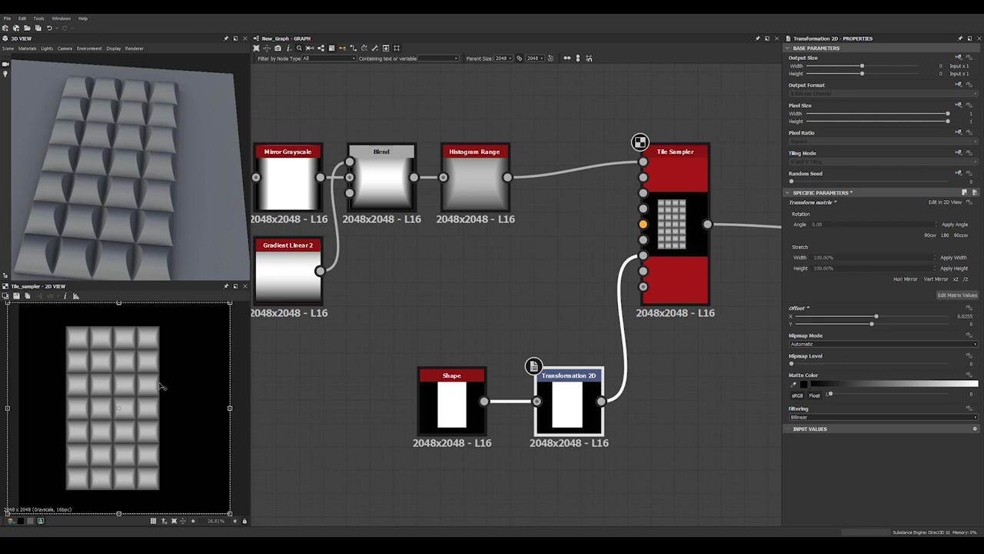
Set the 3D preview material's height Scale to 6 and examine the bar from several angles.
{"action": "scroll", "coordinate": [145, 389], "scroll_direction": "down", "scroll_amount": 2}
{"action": "scroll", "coordinate": [156, 234], "scroll_direction": "down", "scroll_amount": 3}
{"action": "left_click_drag", "start_coordinate": [156, 234], "coordinate": [126, 364]}
{"action": "left_click_drag", "start_coordinate": [106, 163], "coordinate": [65, 81]}
{"action": "left_click", "coordinate": [28, 47]}
{"action": "mouse_move", "coordinate": [46, 60]}
{"action": "left_click", "coordinate": [88, 61]}
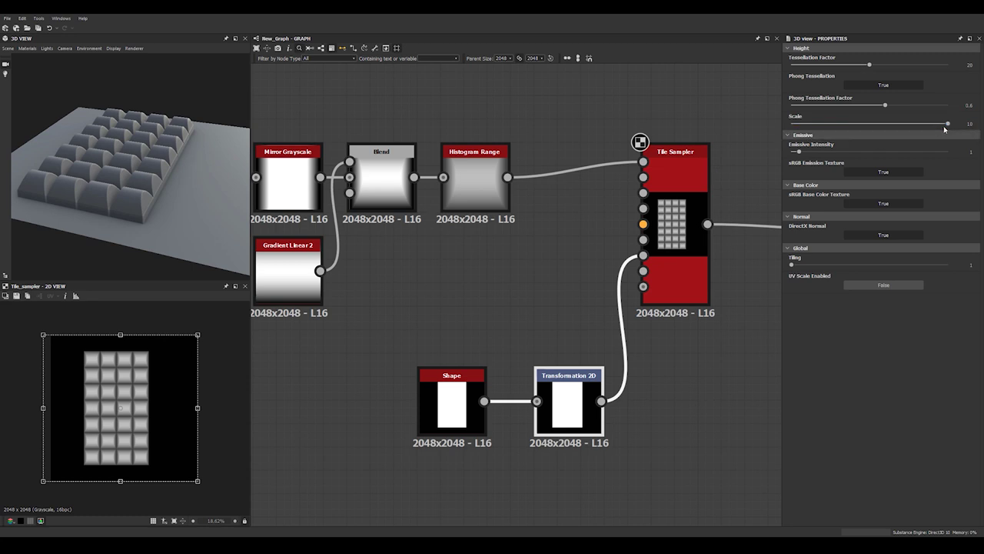
{"action": "left_click_drag", "start_coordinate": [938, 127], "coordinate": [886, 124]}
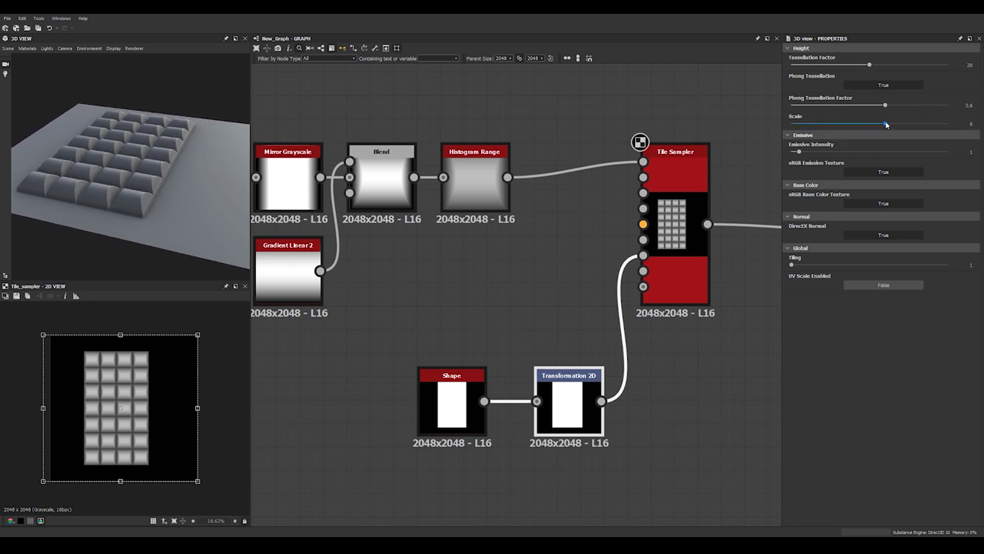
{"action": "double_click", "coordinate": [968, 123]}
{"action": "type", "text": "6"}
{"action": "key", "text": "Return"}
{"action": "left_click_drag", "start_coordinate": [123, 147], "coordinate": [157, 194]}
Line up the Shape node under Gradient Linear 2 and the mask's Transformation 2D node under Histogram Range.
{"action": "left_click", "coordinate": [473, 282]}
{"action": "scroll", "coordinate": [474, 282], "scroll_direction": "down", "scroll_amount": 3}
{"action": "mouse_move", "coordinate": [429, 349]}
{"action": "left_mouse_down"}
{"action": "mouse_move", "coordinate": [496, 376]}
{"action": "mouse_move", "coordinate": [390, 351]}
{"action": "mouse_move", "coordinate": [443, 347]}
{"action": "left_mouse_up"}
{"action": "left_click", "coordinate": [456, 365]}
{"action": "left_click", "coordinate": [551, 369]}
{"action": "middle_click_drag", "start_coordinate": [445, 266], "coordinate": [432, 311]}
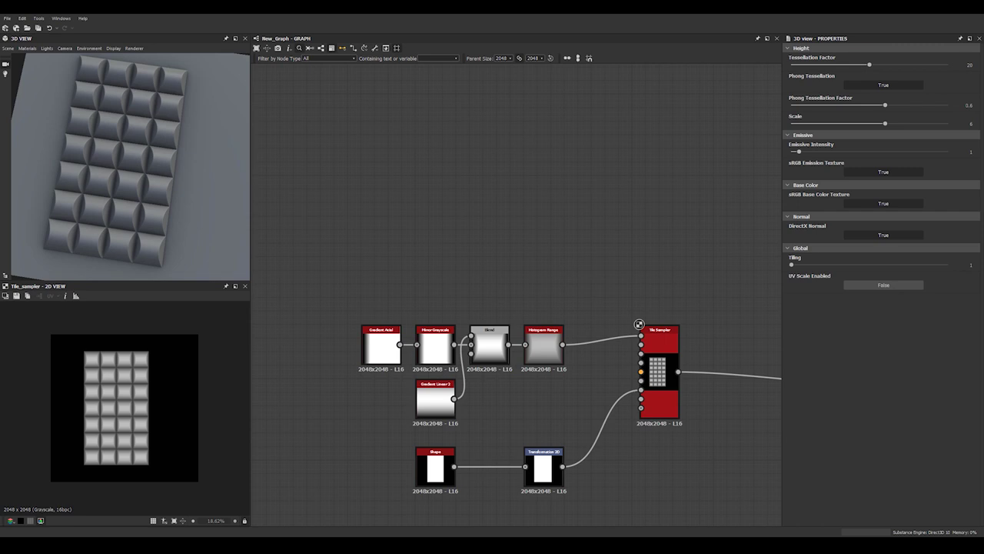
Bring the NVIDIA logo image into the graph as a linked Bitmap resource and place it above the Gradient Axial node.
{"action": "left_click_drag", "start_coordinate": [261, 323], "coordinate": [513, 243]}
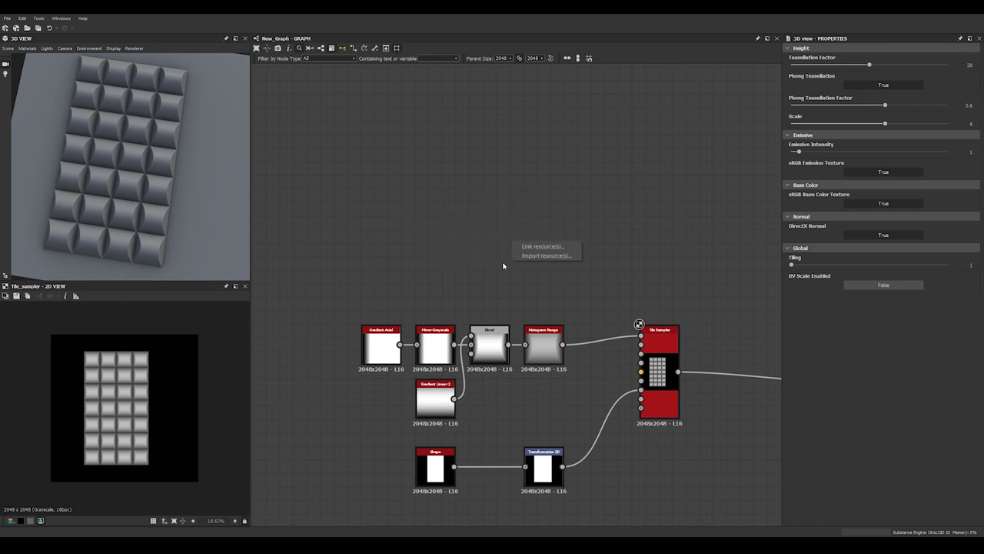
{"action": "left_click", "coordinate": [544, 246]}
{"action": "left_click_drag", "start_coordinate": [517, 243], "coordinate": [384, 212]}
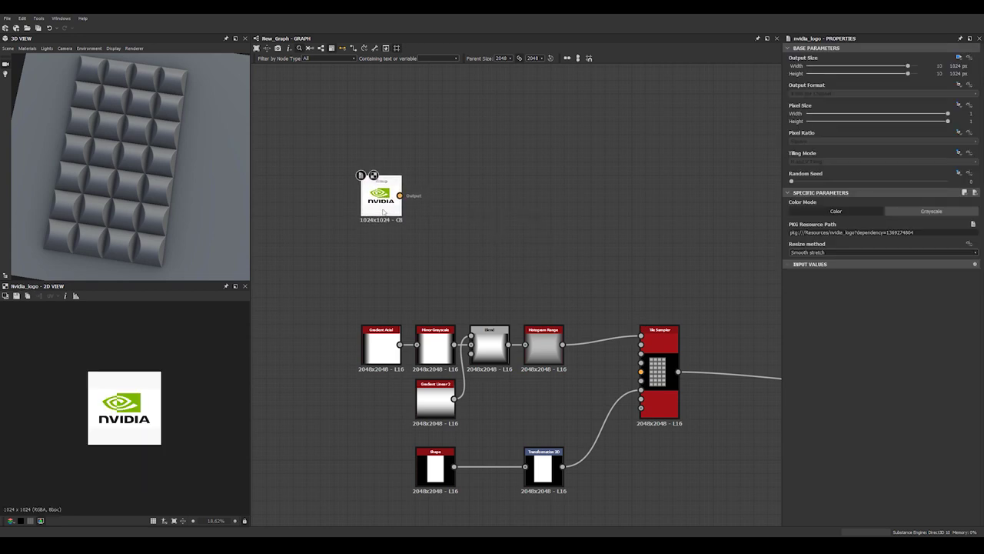
{"action": "left_click", "coordinate": [448, 270]}
{"action": "scroll", "coordinate": [421, 255], "scroll_direction": "up", "scroll_amount": 2}
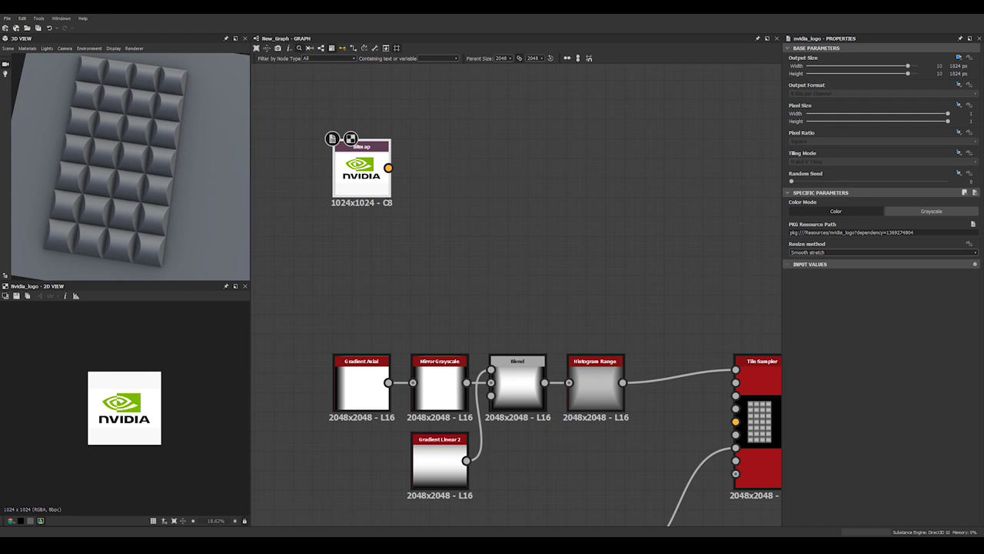
{"action": "left_click_drag", "start_coordinate": [657, 538], "coordinate": [0, 39]}
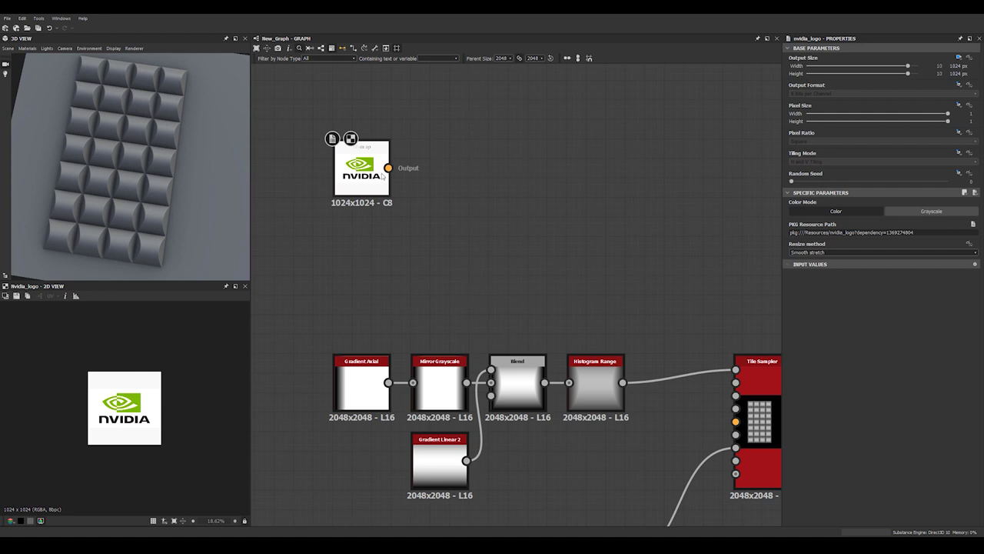
Add a Transformation 2D node after the logo Bitmap, squeeze the logo to about two thirds of its width and centre it.
{"action": "key", "text": "space"}
{"action": "type", "text": "tr"}
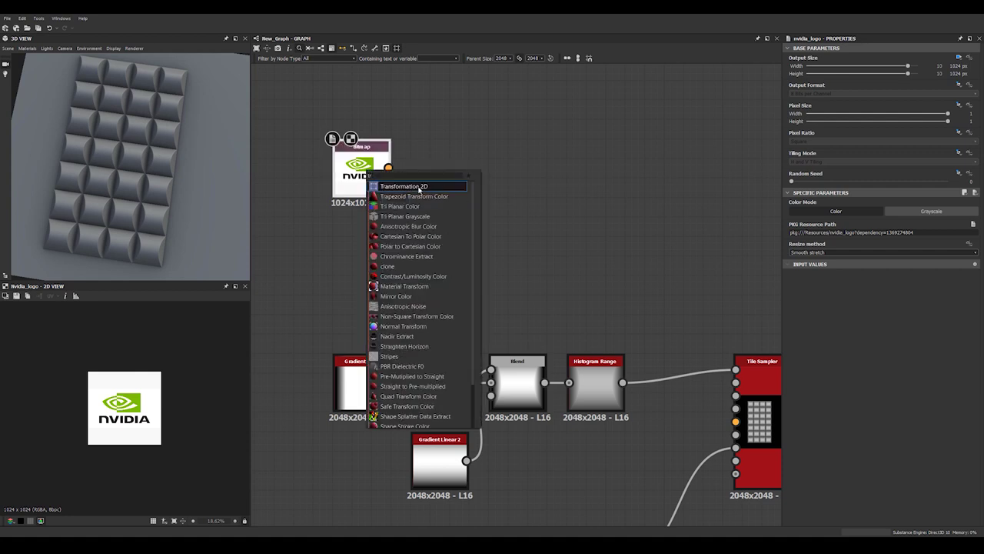
{"action": "left_click", "coordinate": [419, 187]}
{"action": "scroll", "coordinate": [116, 414], "scroll_direction": "up", "scroll_amount": 2}
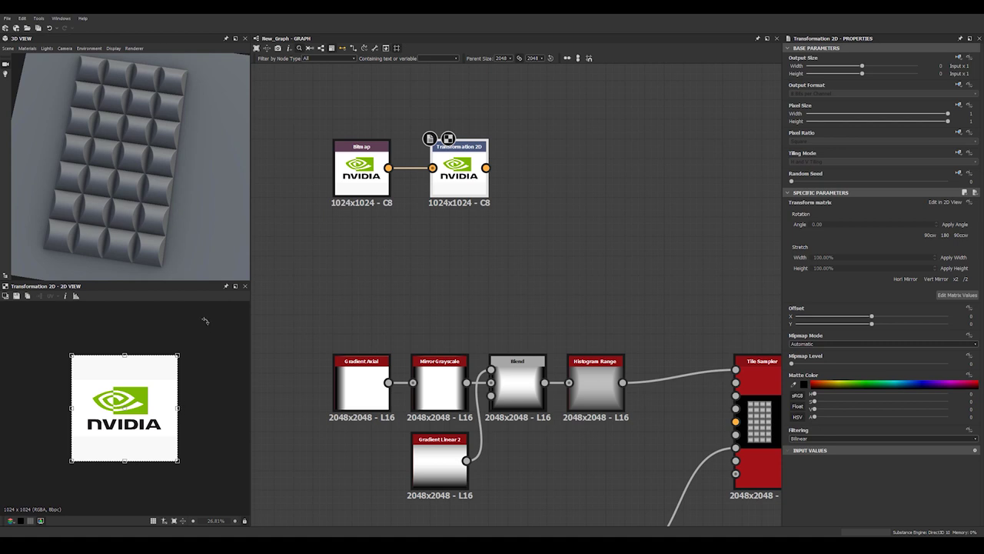
{"action": "scroll", "coordinate": [195, 410], "scroll_direction": "up", "scroll_amount": 2}
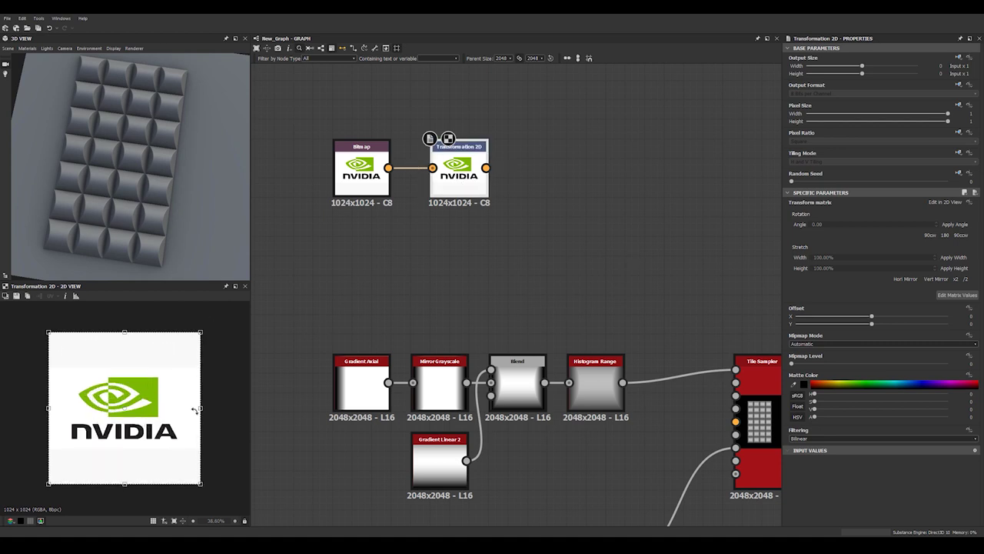
{"action": "left_click_drag", "start_coordinate": [198, 331], "coordinate": [151, 333]}
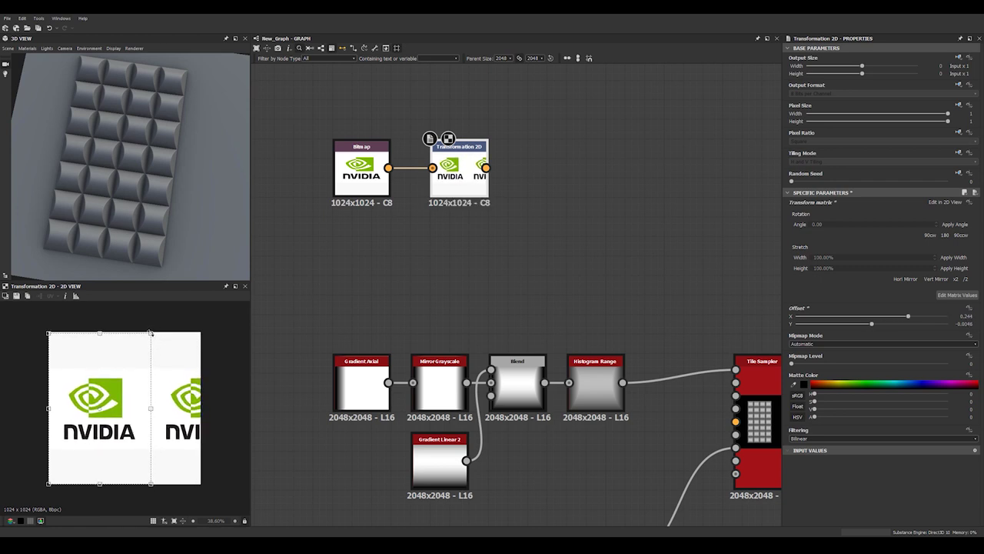
{"action": "left_click_drag", "start_coordinate": [123, 376], "coordinate": [141, 377]}
Add a Grayscale Conversion node after the logo's Transformation 2D node.
{"action": "left_click", "coordinate": [516, 312]}
{"action": "left_click", "coordinate": [482, 185]}
{"action": "key", "text": "space"}
{"action": "type", "text": "gr"}
{"action": "left_click", "coordinate": [488, 189]}
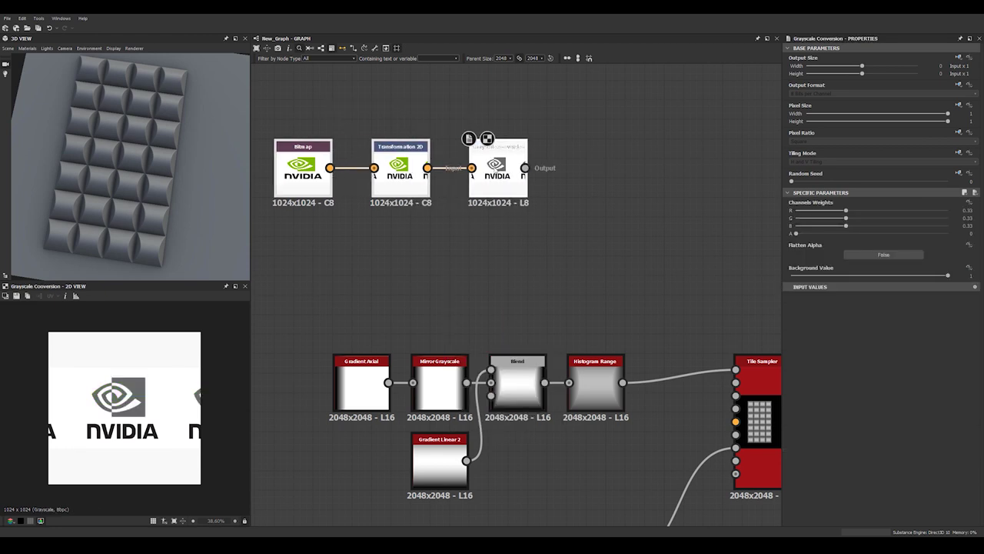
Add an Invert Grayscale node after the logo's Grayscale Conversion node.
{"action": "middle_click_drag", "start_coordinate": [610, 208], "coordinate": [498, 237]}
{"action": "left_click", "coordinate": [498, 237]}
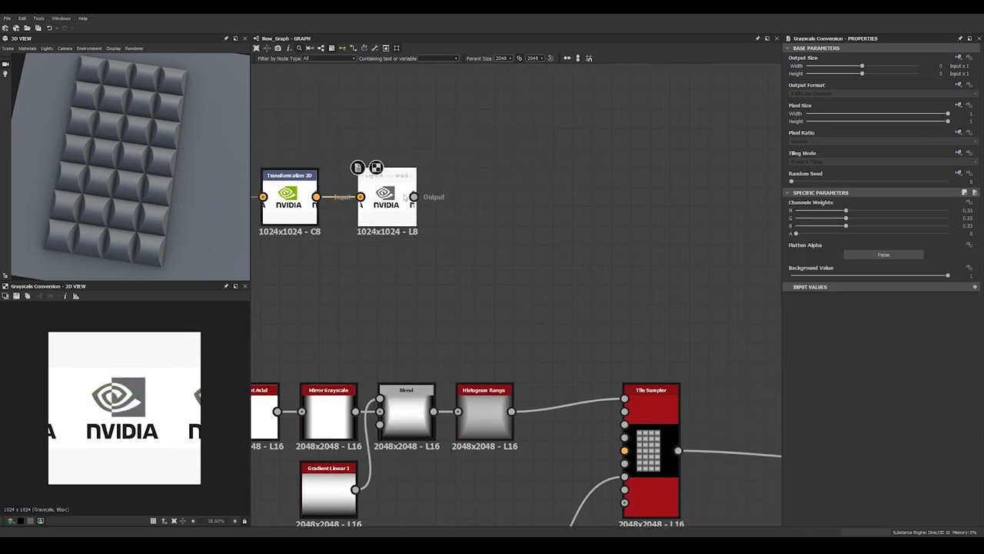
{"action": "key", "text": "space"}
{"action": "type", "text": "inv"}
{"action": "key", "text": "Return"}
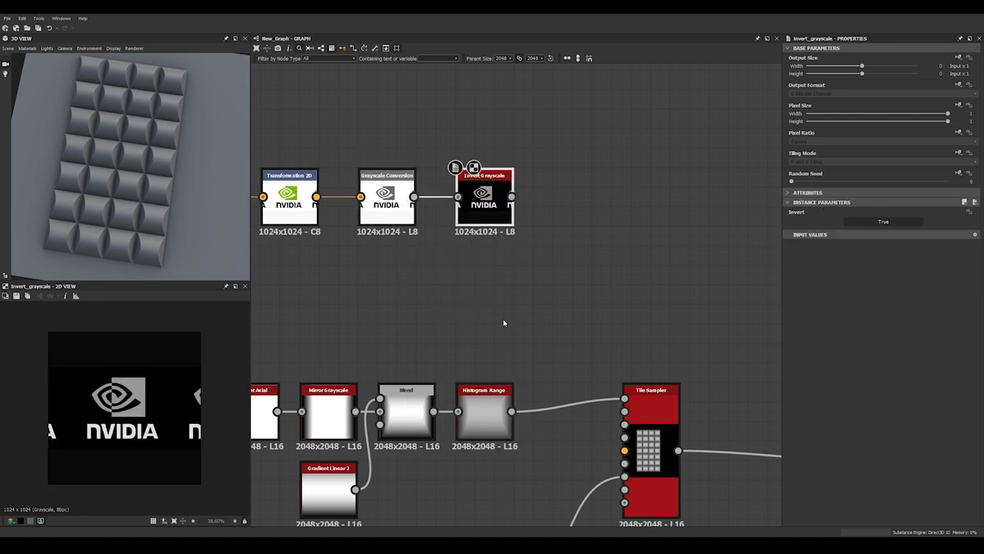
{"action": "middle_click_drag", "start_coordinate": [505, 317], "coordinate": [504, 356]}
{"action": "scroll", "coordinate": [501, 346], "scroll_direction": "up", "scroll_amount": 1}
{"action": "left_click", "coordinate": [484, 247]}
{"action": "key", "text": "space"}
{"action": "type", "text": "his"}
{"action": "key", "text": "Escape"}
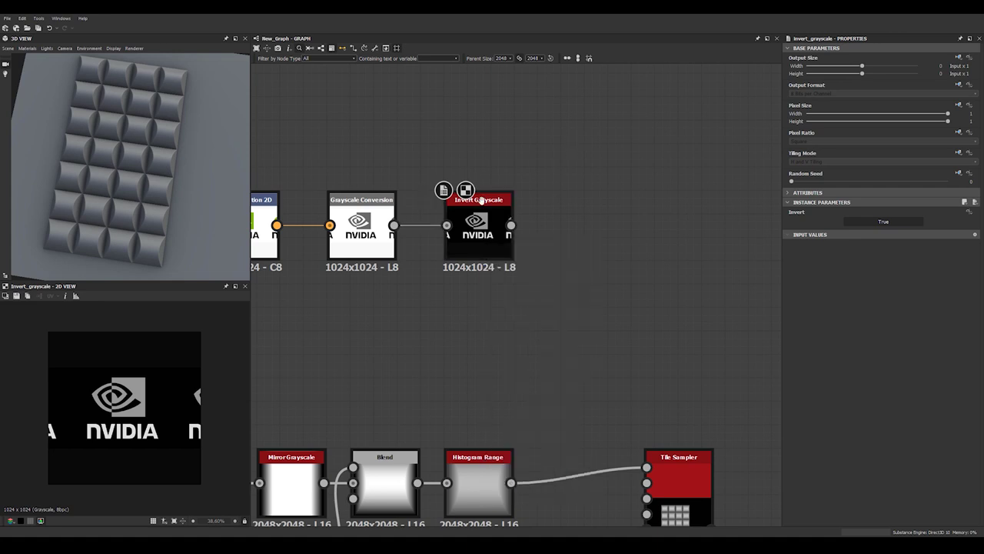
Make the Tiling Mode of the logo's Transformation 2D node Absolute and set it to No Tiling.
{"action": "middle_click_drag", "start_coordinate": [537, 240], "coordinate": [760, 240]}
{"action": "left_click", "coordinate": [483, 246]}
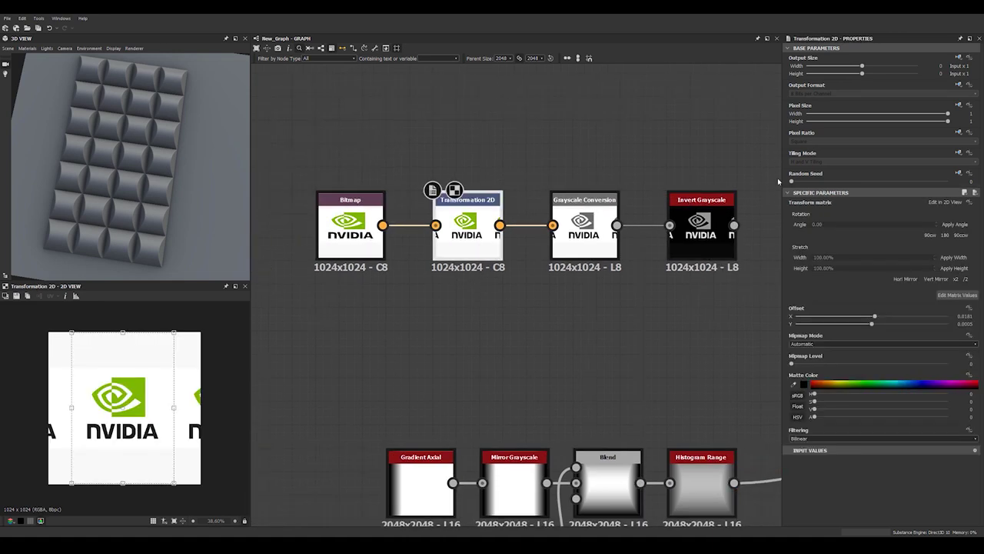
{"action": "left_click", "coordinate": [959, 154]}
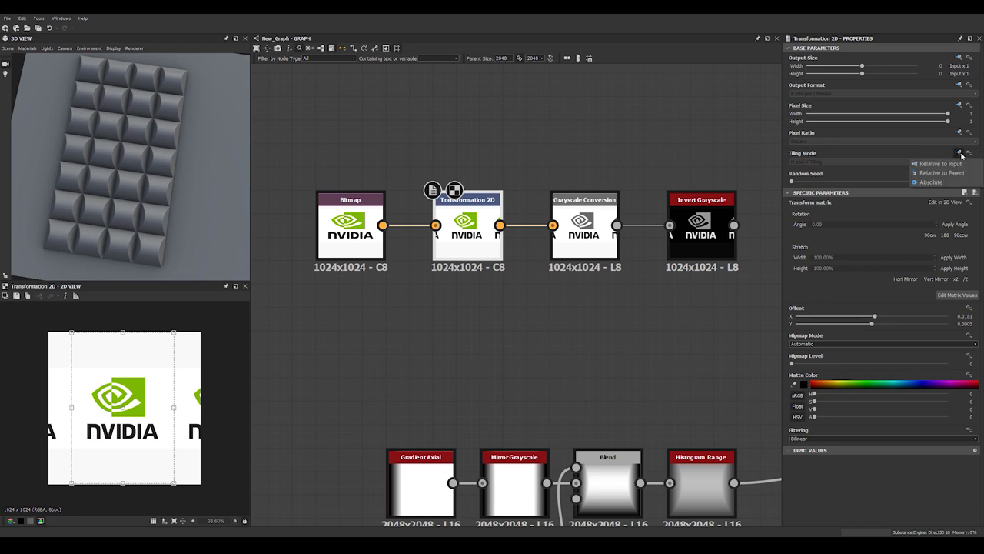
{"action": "left_click", "coordinate": [873, 160]}
{"action": "left_click", "coordinate": [960, 154]}
{"action": "left_click", "coordinate": [940, 182]}
{"action": "left_click", "coordinate": [812, 172]}
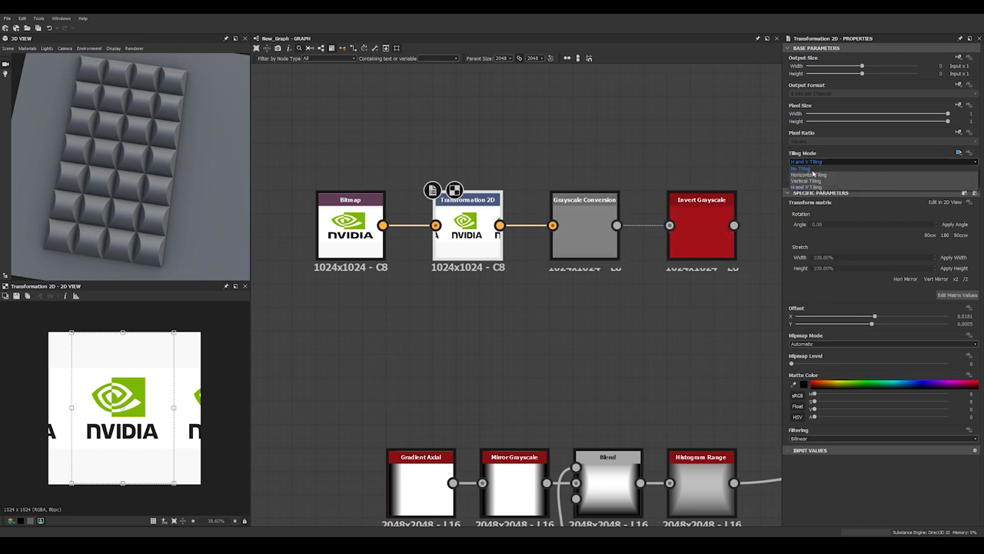
{"action": "left_click", "coordinate": [561, 327]}
{"action": "middle_click_drag", "start_coordinate": [595, 297], "coordinate": [512, 286]}
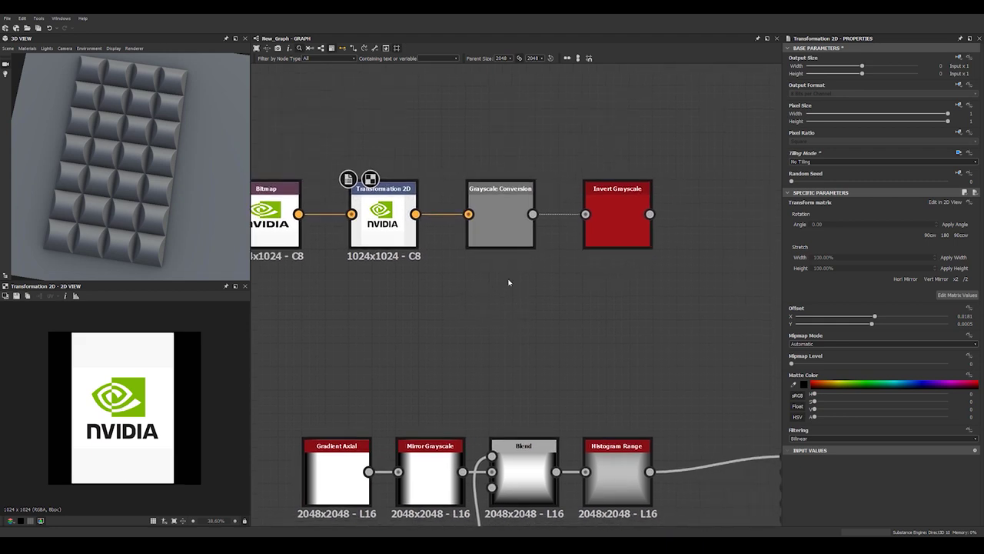
Undo the No Tiling setting on the logo's Transformation 2D node.
{"action": "double_click", "coordinate": [481, 242]}
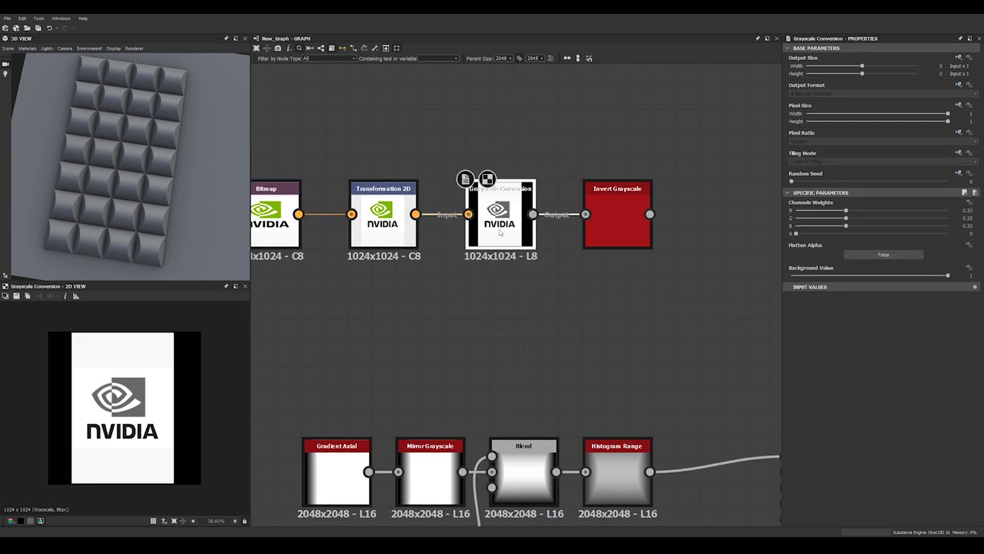
{"action": "key", "text": "ctrl+z"}
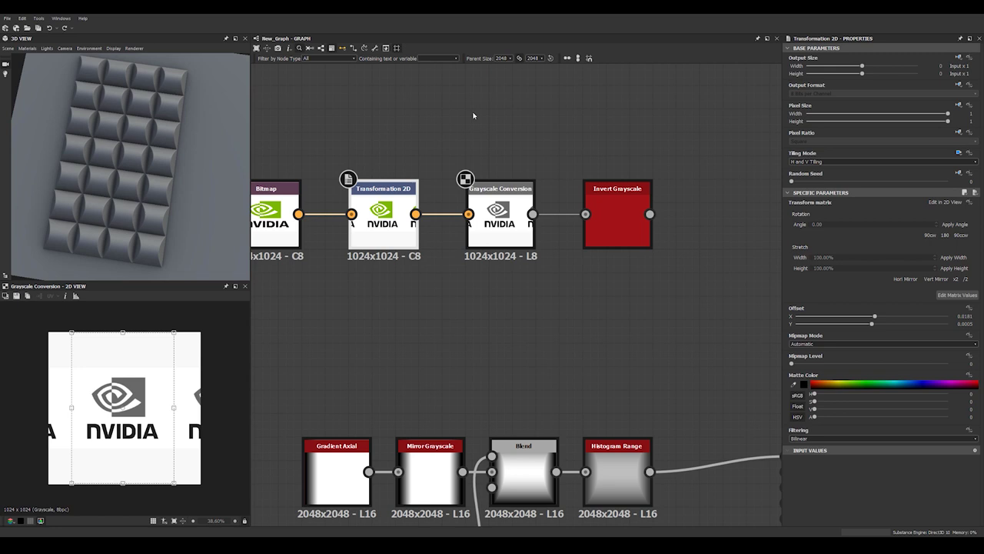
Add a Histogram Scan node after the logo's Invert Grayscale node.
{"action": "double_click", "coordinate": [619, 222]}
{"action": "middle_click_drag", "start_coordinate": [620, 220], "coordinate": [484, 234]}
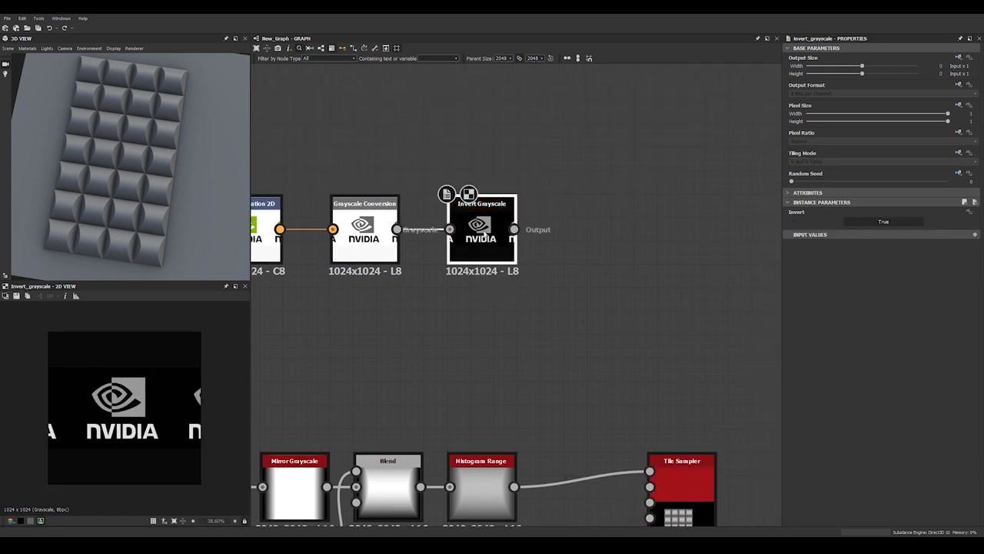
{"action": "key", "text": "space"}
{"action": "type", "text": "hist"}
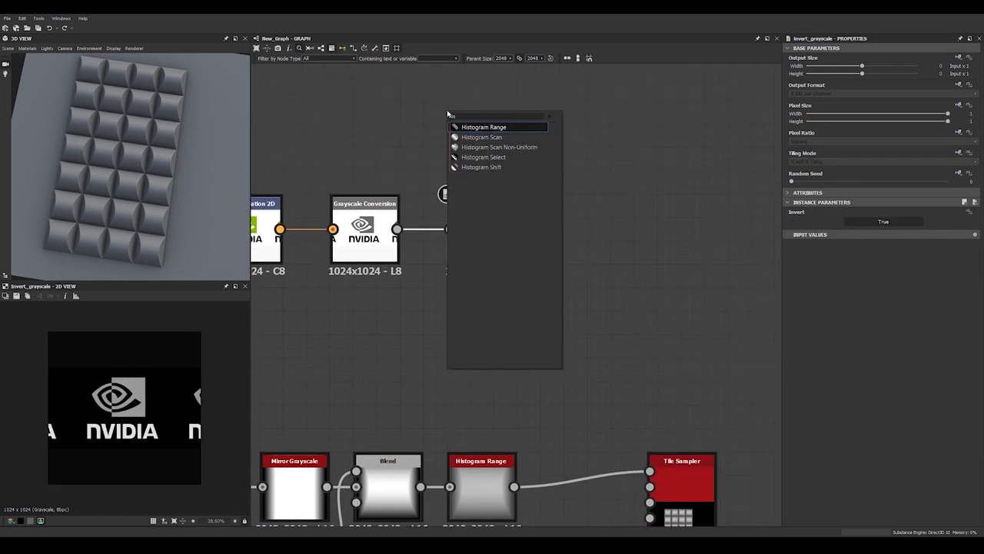
{"action": "key", "text": "Down"}
{"action": "key", "text": "Return"}
Set the Histogram Scan's Position to 0.85 and its Contrast to 1 to make the logo pure white on black.
{"action": "left_click_drag", "start_coordinate": [792, 220], "coordinate": [911, 239]}
{"action": "scroll", "coordinate": [158, 382], "scroll_direction": "up", "scroll_amount": 5}
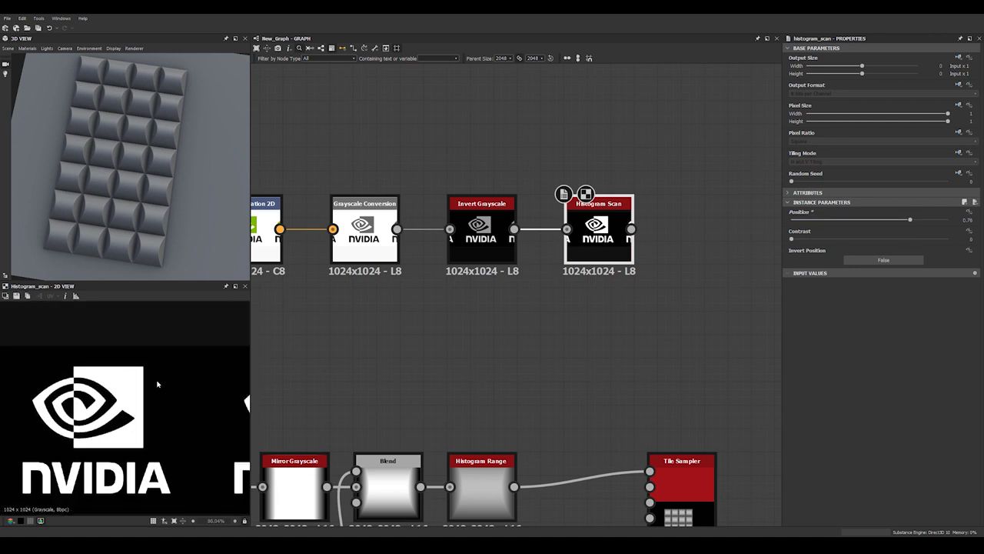
{"action": "left_click_drag", "start_coordinate": [792, 240], "coordinate": [963, 257]}
{"action": "left_click_drag", "start_coordinate": [912, 221], "coordinate": [924, 223]}
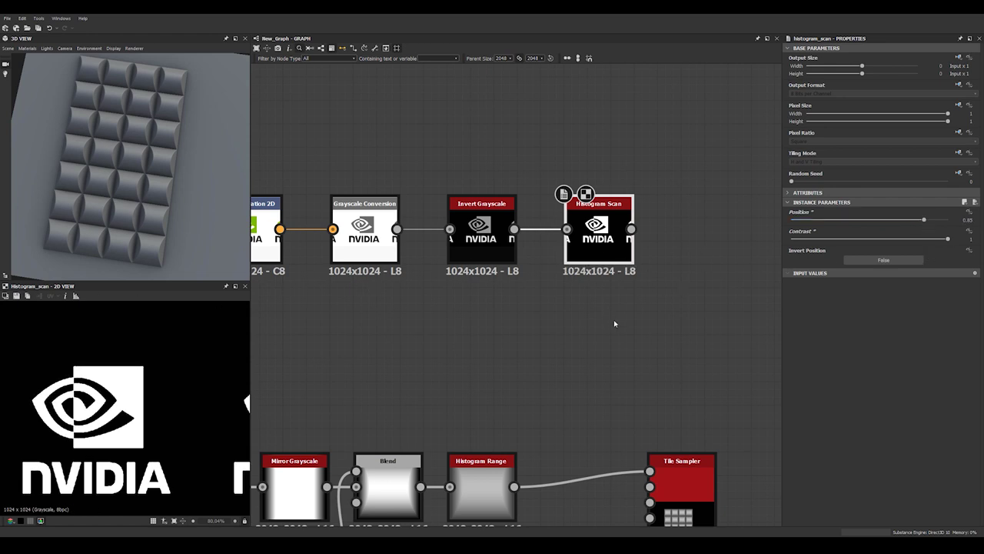
{"action": "scroll", "coordinate": [612, 323], "scroll_direction": "down", "scroll_amount": 4}
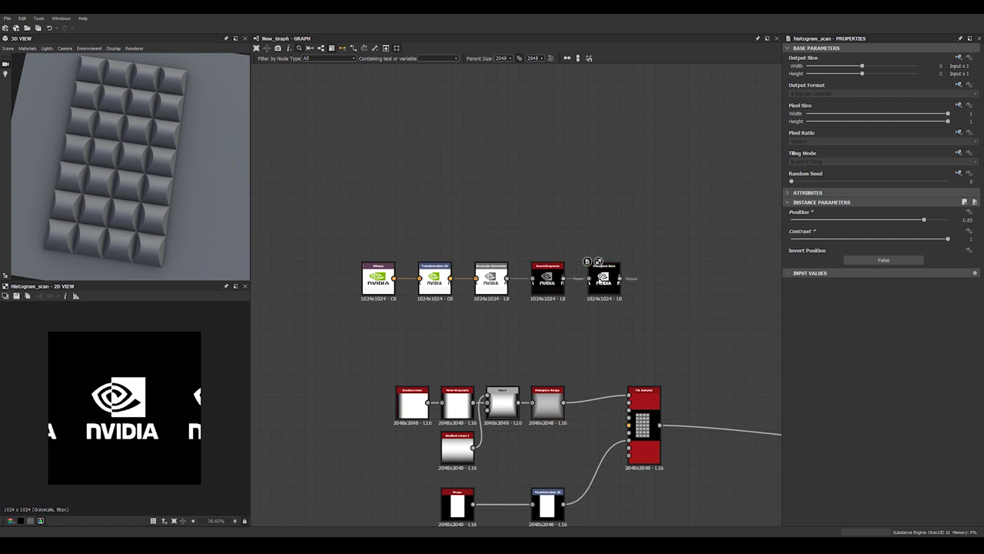
Add a Blend node after the logo's Histogram Scan node.
{"action": "left_click", "coordinate": [603, 283]}
{"action": "scroll", "coordinate": [611, 315], "scroll_direction": "up", "scroll_amount": 1}
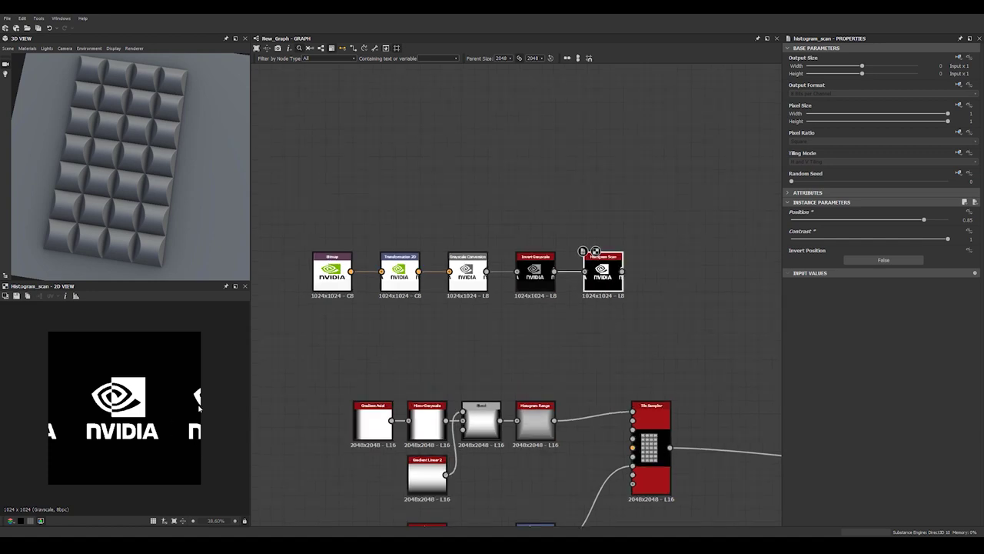
{"action": "left_click", "coordinate": [702, 363]}
{"action": "left_click", "coordinate": [603, 273]}
{"action": "key", "text": "space"}
{"action": "type", "text": "bl"}
{"action": "left_click", "coordinate": [623, 292]}
Add a Shape node above the logo's Histogram Scan and scale its square down to cover only the central logo.
{"action": "key", "text": "space"}
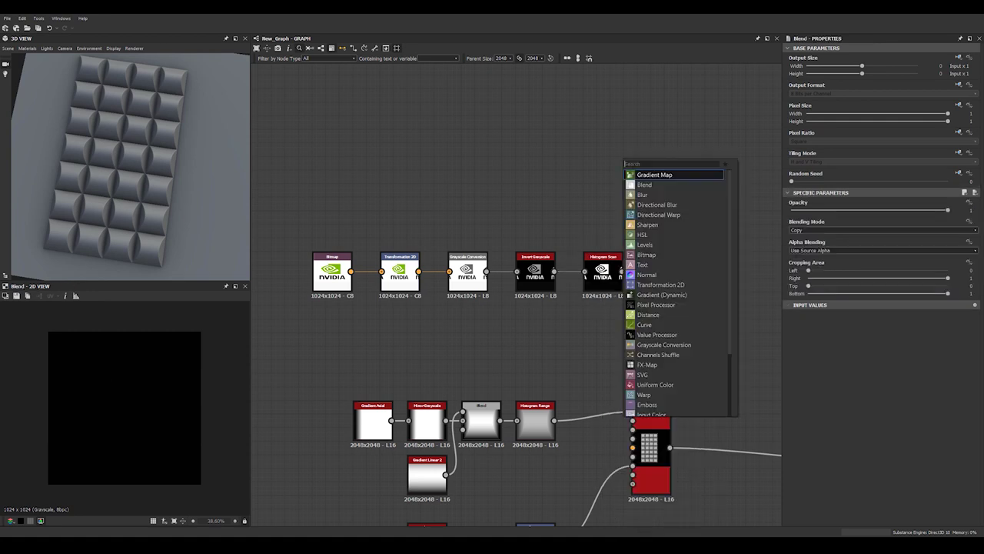
{"action": "type", "text": "sha"}
{"action": "key", "text": "Down"}
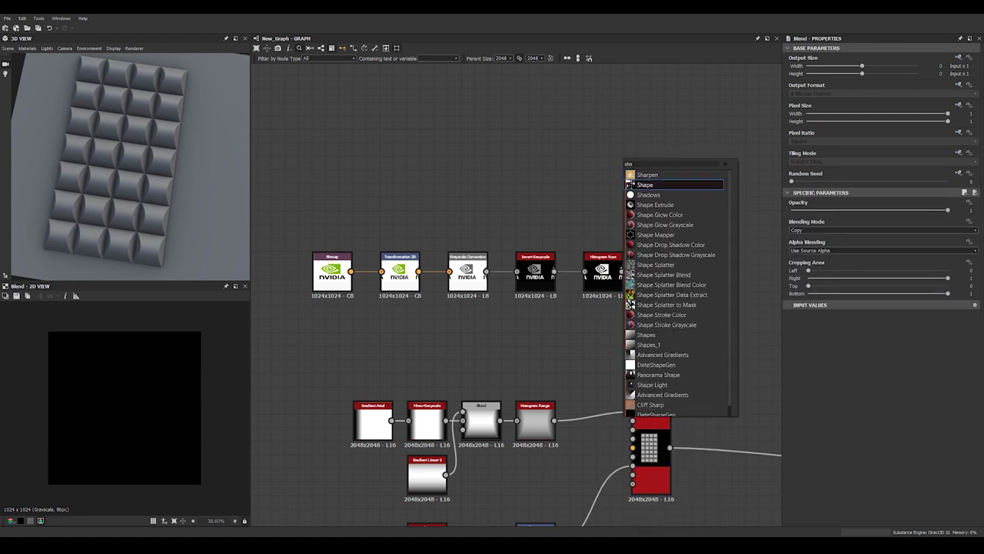
{"action": "key", "text": "Return"}
{"action": "left_click_drag", "start_coordinate": [604, 205], "coordinate": [598, 212]}
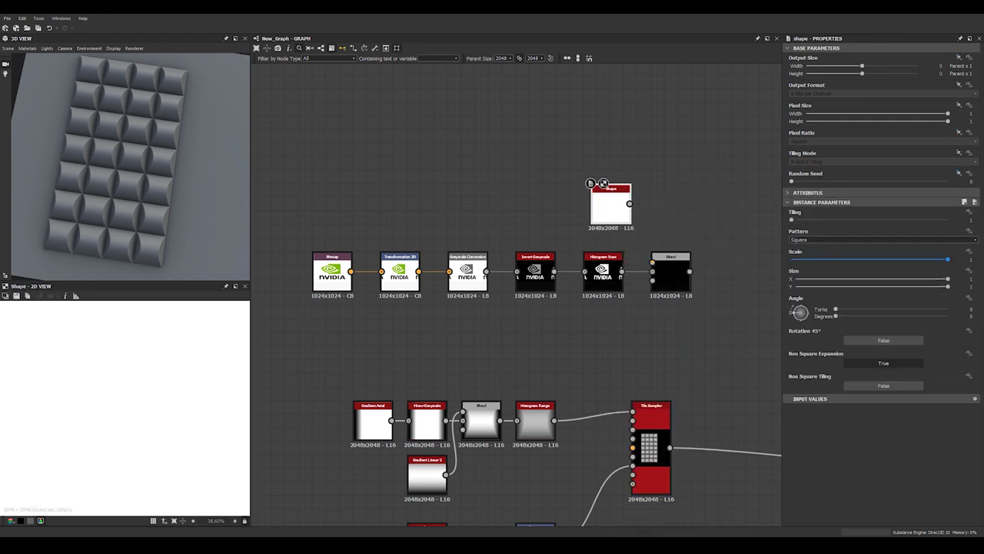
{"action": "left_click_drag", "start_coordinate": [948, 259], "coordinate": [820, 260]}
Connect the Shape to the logo Blend's foreground input and set the Blending Mode to Multiply.
{"action": "left_click_drag", "start_coordinate": [630, 204], "coordinate": [652, 262]}
{"action": "left_click", "coordinate": [671, 275]}
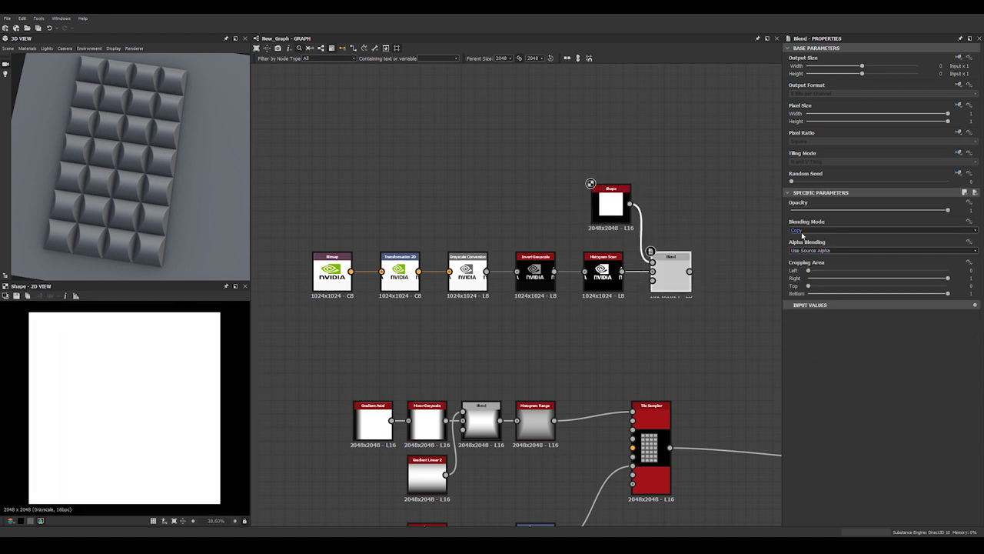
{"action": "left_click", "coordinate": [800, 230]}
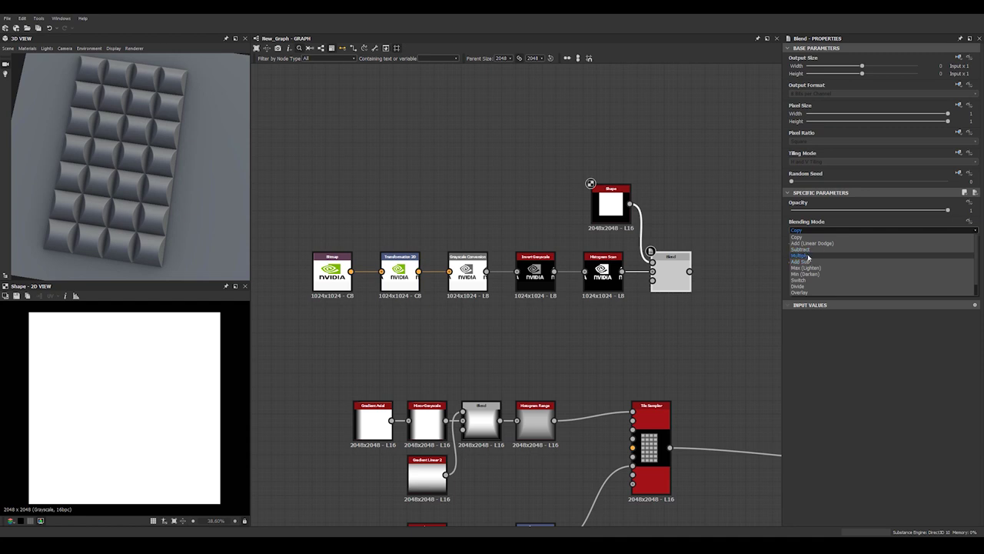
{"action": "left_click", "coordinate": [801, 255]}
{"action": "double_click", "coordinate": [677, 283]}
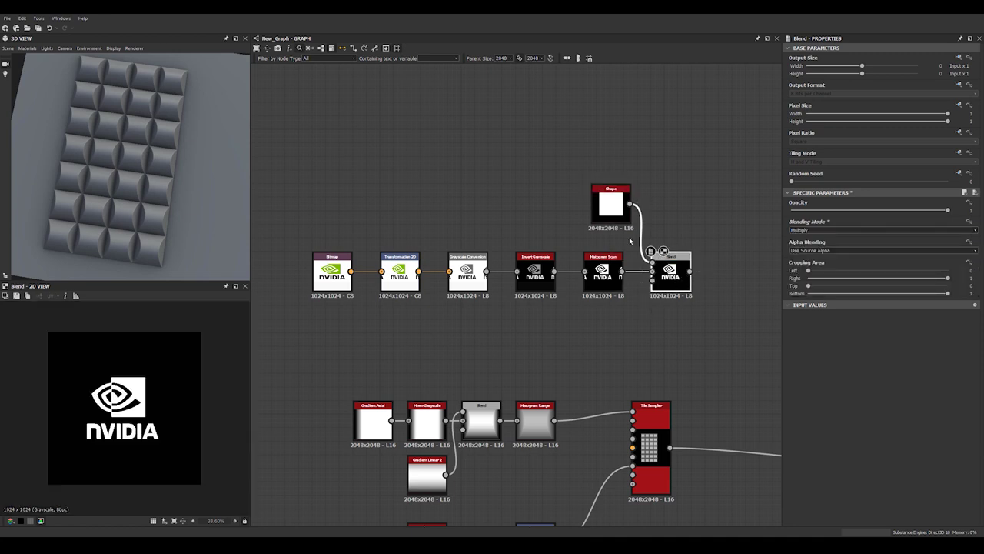
Move the whole chain of logo nodes to the left, above the nodes that build the chocolate piece.
{"action": "scroll", "coordinate": [688, 284], "scroll_direction": "up", "scroll_amount": 2}
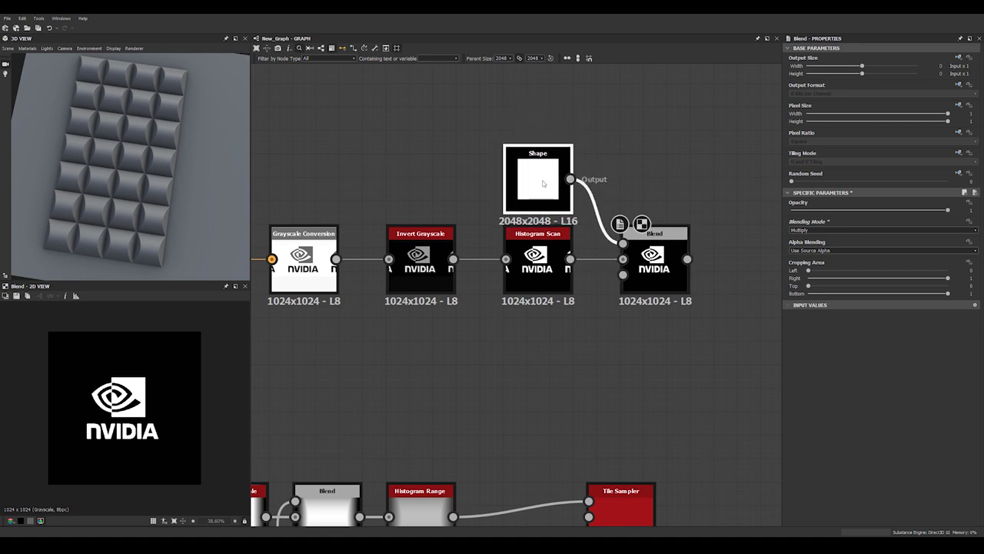
{"action": "scroll", "coordinate": [494, 182], "scroll_direction": "down", "scroll_amount": 3}
{"action": "left_click_drag", "start_coordinate": [365, 127], "coordinate": [752, 251]}
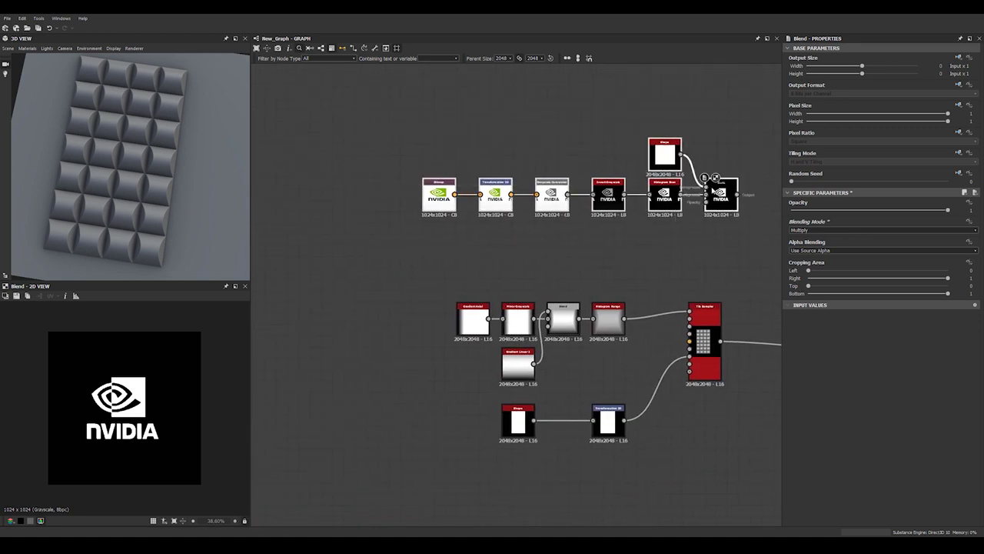
{"action": "left_click_drag", "start_coordinate": [723, 207], "coordinate": [611, 196]}
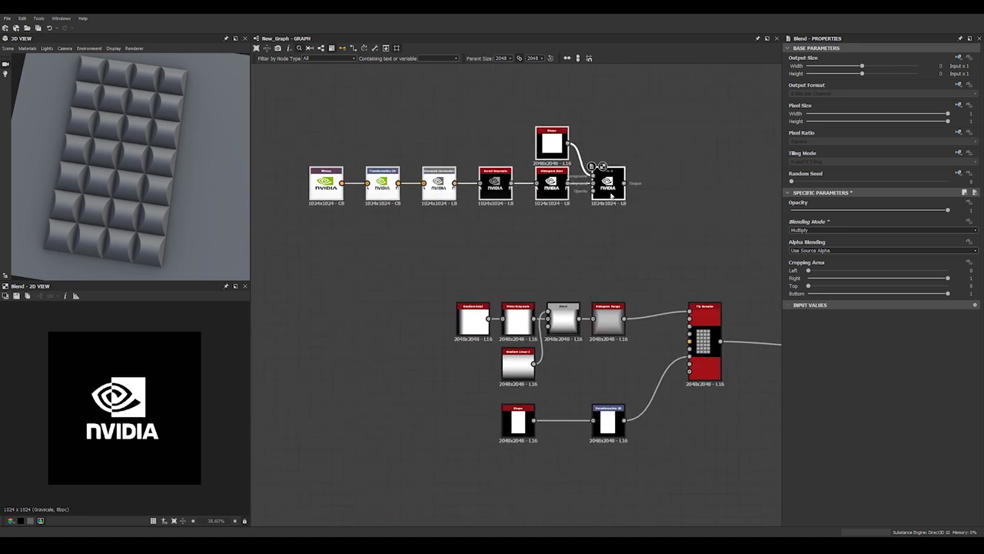
Examine the chocolate pieces in the 3D view and the nodes feeding the Tile Sampler's pattern and mask inputs.
{"action": "scroll", "coordinate": [108, 213], "scroll_direction": "up", "scroll_amount": 3}
{"action": "left_click_drag", "start_coordinate": [107, 213], "coordinate": [154, 202]}
{"action": "scroll", "coordinate": [136, 194], "scroll_direction": "up", "scroll_amount": 2}
{"action": "middle_click_drag", "start_coordinate": [692, 244], "coordinate": [609, 231]}
{"action": "scroll", "coordinate": [608, 231], "scroll_direction": "up", "scroll_amount": 2}
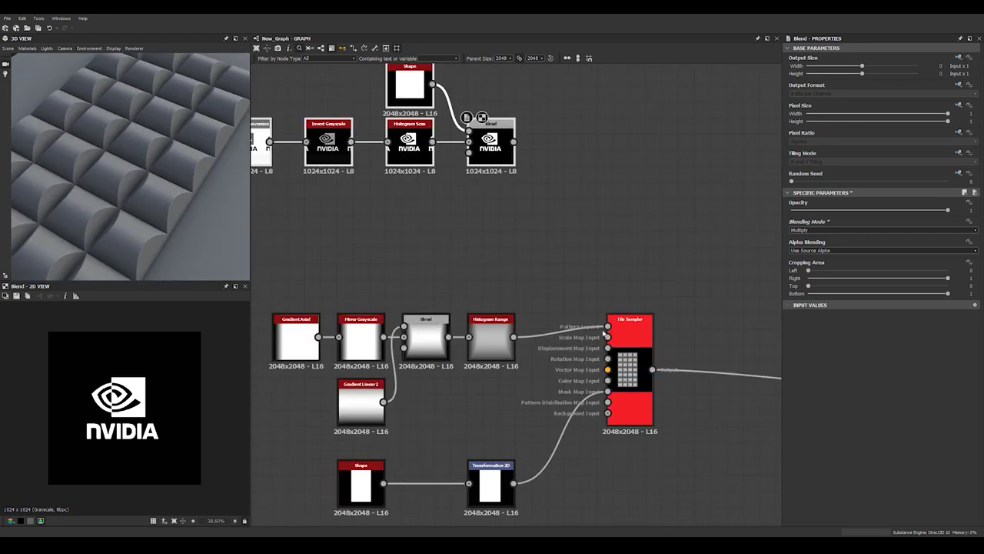
{"action": "middle_click_drag", "start_coordinate": [583, 270], "coordinate": [539, 238]}
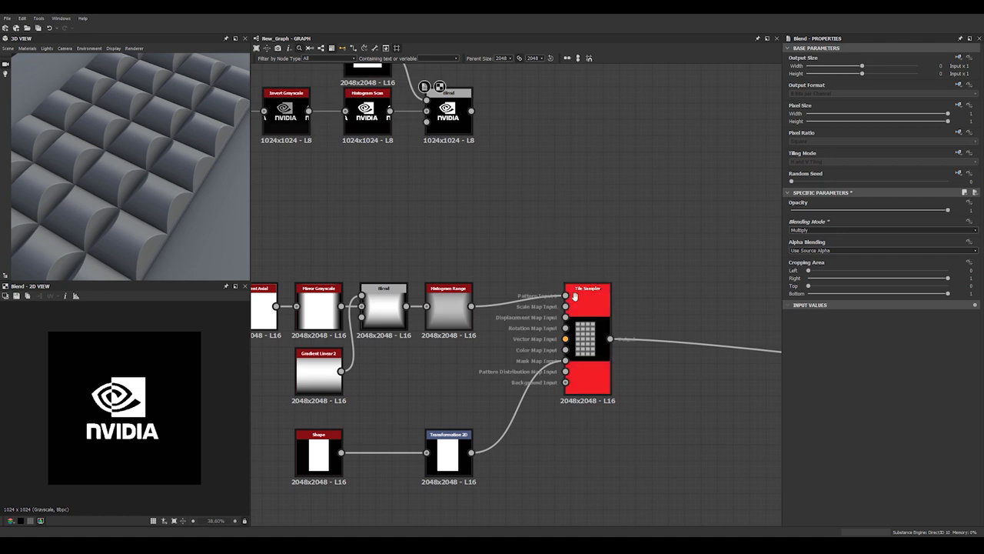
{"action": "middle_click_drag", "start_coordinate": [532, 364], "coordinate": [532, 268]}
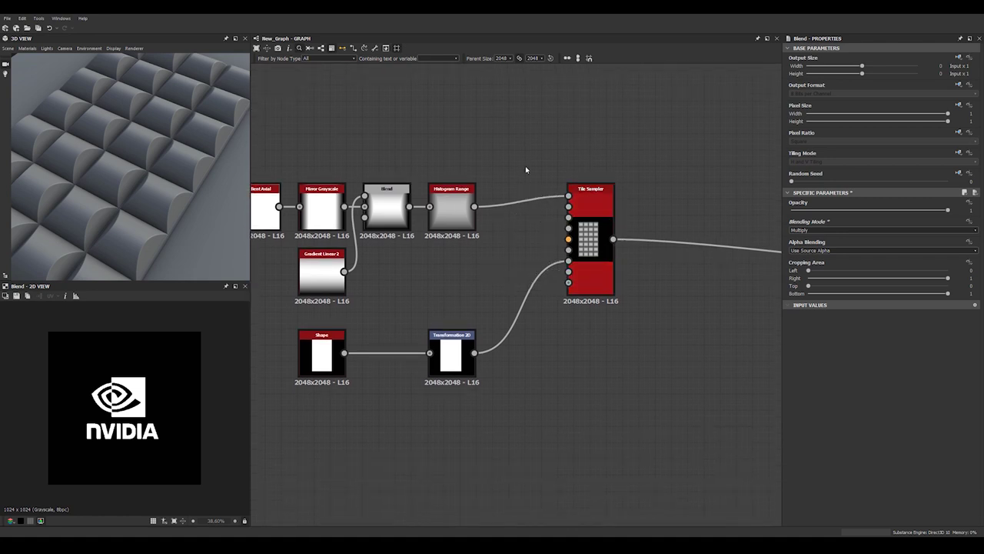
{"action": "middle_click_drag", "start_coordinate": [467, 165], "coordinate": [443, 314]}
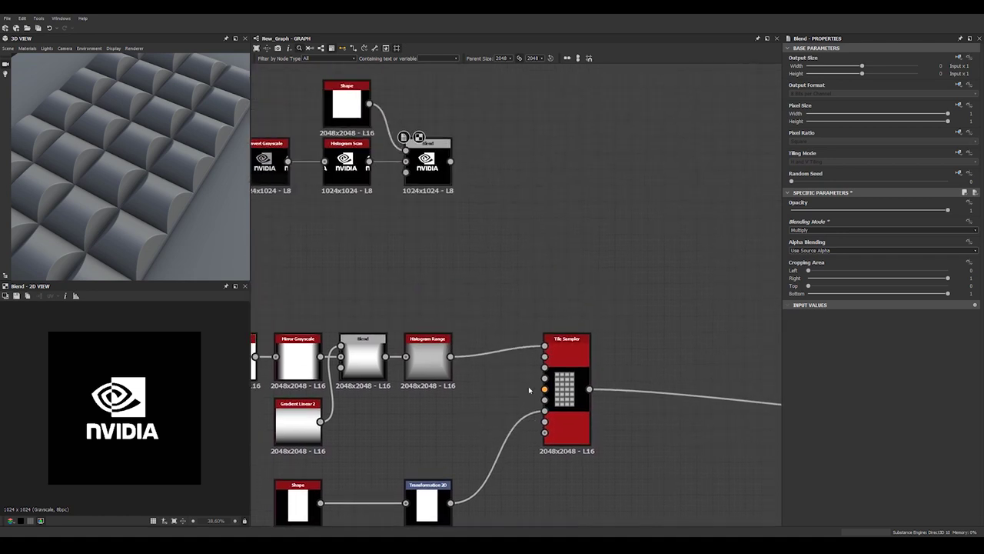
Shift the Tile Sampler right and insert a Blend node between the Histogram Range and its pattern input.
{"action": "left_click_drag", "start_coordinate": [573, 405], "coordinate": [619, 405]}
{"action": "key", "text": "space"}
{"action": "type", "text": "ble"}
{"action": "key", "text": "Return"}
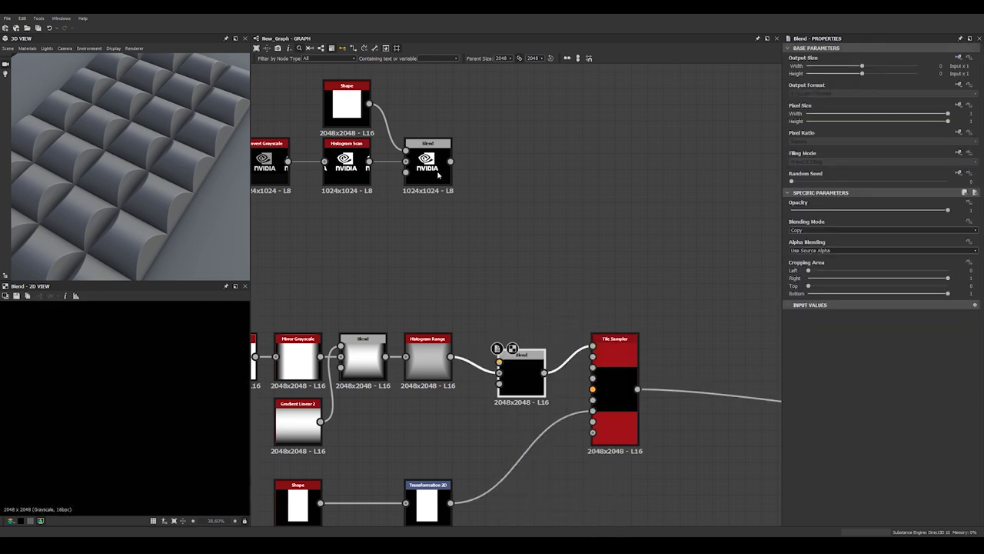
Connect the masked logo to the new Blend's foreground input and set the Blending Mode to Subtract.
{"action": "left_click_drag", "start_coordinate": [451, 161], "coordinate": [510, 360]}
{"action": "left_click", "coordinate": [798, 231]}
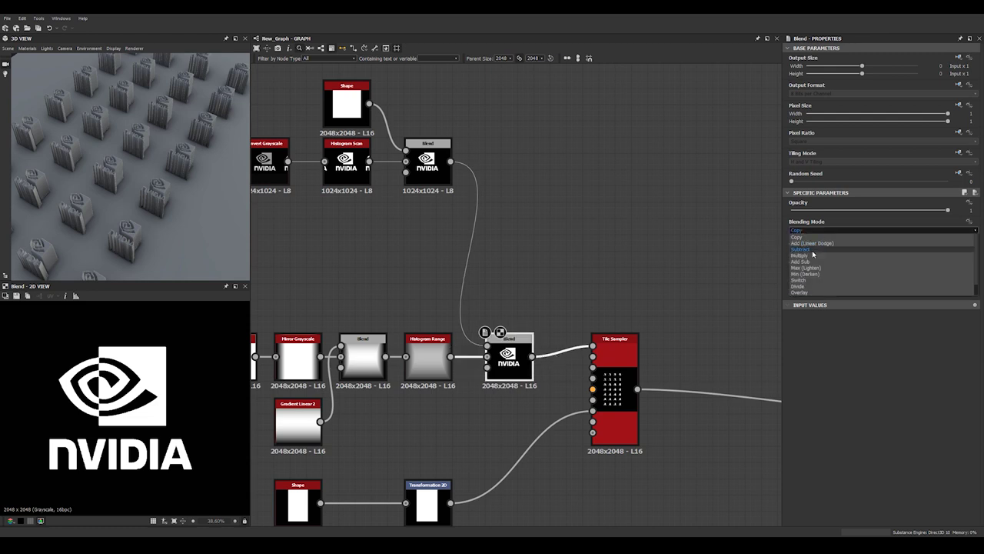
{"action": "left_click", "coordinate": [805, 255]}
Set the Subtract Blend's Opacity to 0.02 and check the engraved logo's depth on the 3D bar.
{"action": "left_click_drag", "start_coordinate": [803, 213], "coordinate": [794, 212]}
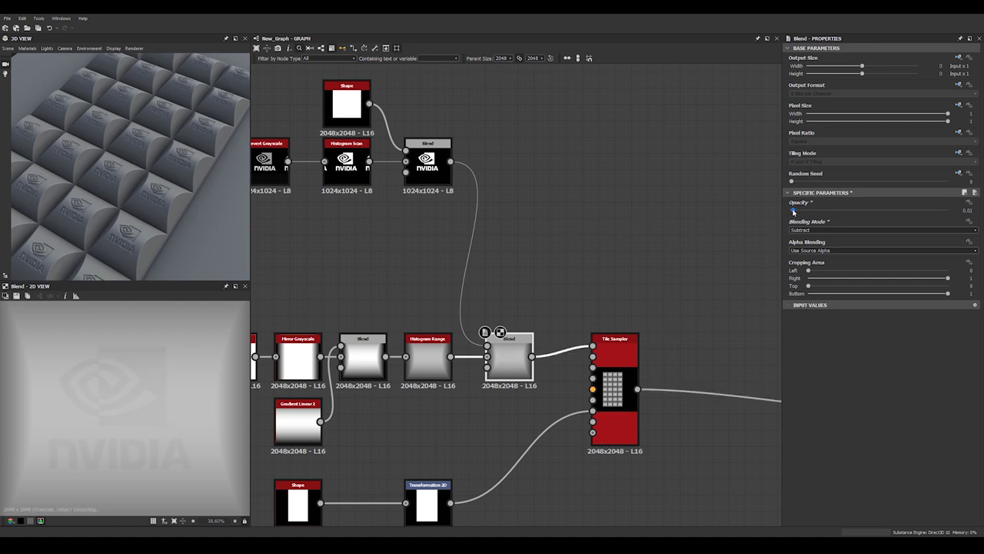
{"action": "scroll", "coordinate": [176, 205], "scroll_direction": "up", "scroll_amount": 8}
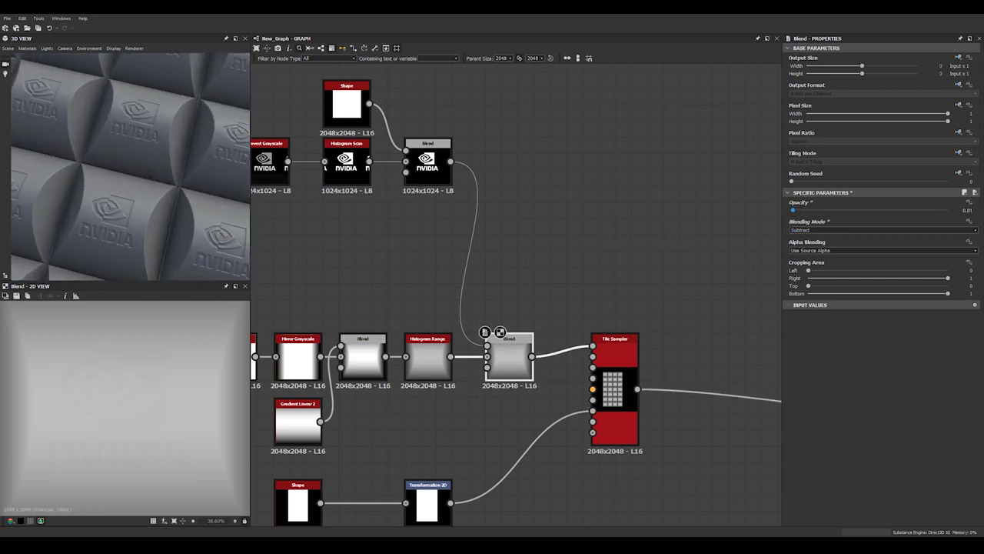
{"action": "key", "text": "Return"}
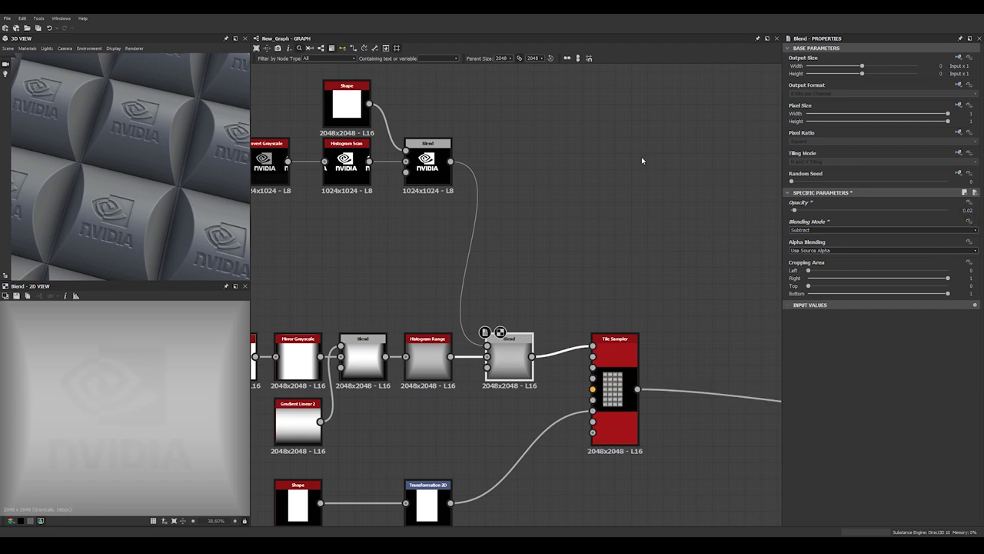
{"action": "scroll", "coordinate": [76, 206], "scroll_direction": "down", "scroll_amount": 4}
{"action": "left_click_drag", "start_coordinate": [77, 209], "coordinate": [212, 210]}
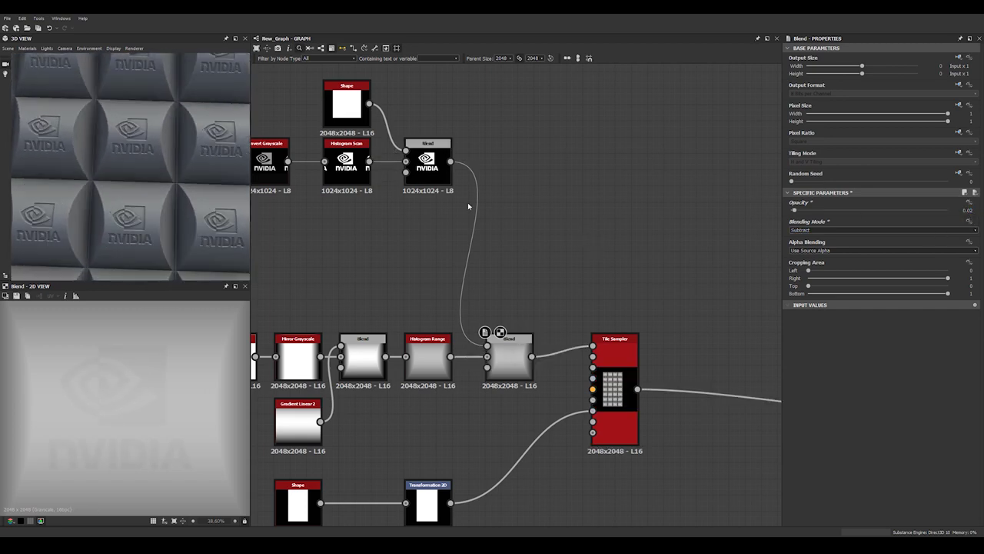
{"action": "scroll", "coordinate": [462, 204], "scroll_direction": "up", "scroll_amount": 3}
{"action": "scroll", "coordinate": [165, 220], "scroll_direction": "up", "scroll_amount": 5}
{"action": "scroll", "coordinate": [148, 210], "scroll_direction": "up", "scroll_amount": 2}
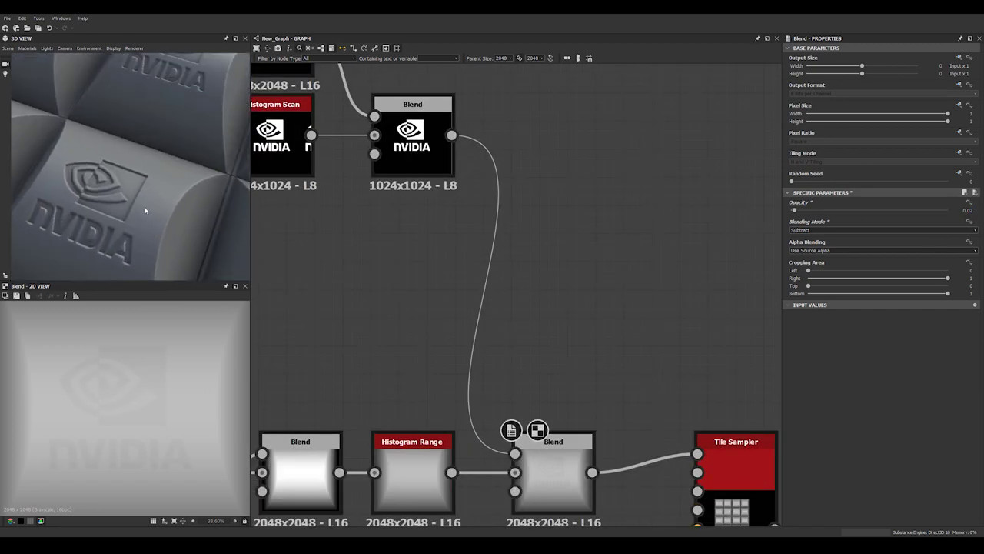
{"action": "key", "text": "space"}
{"action": "type", "text": "bl"}
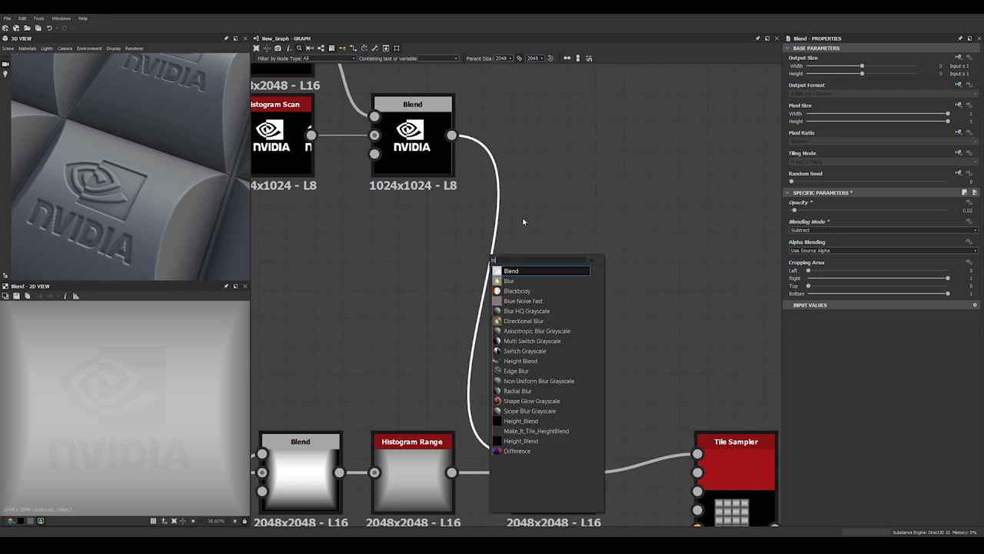
{"action": "key", "text": "Return"}
Add a Blur HQ Grayscale node and connect it between the masked logo and the Subtract Blend's foreground input.
{"action": "key", "text": "space"}
{"action": "type", "text": "bl"}
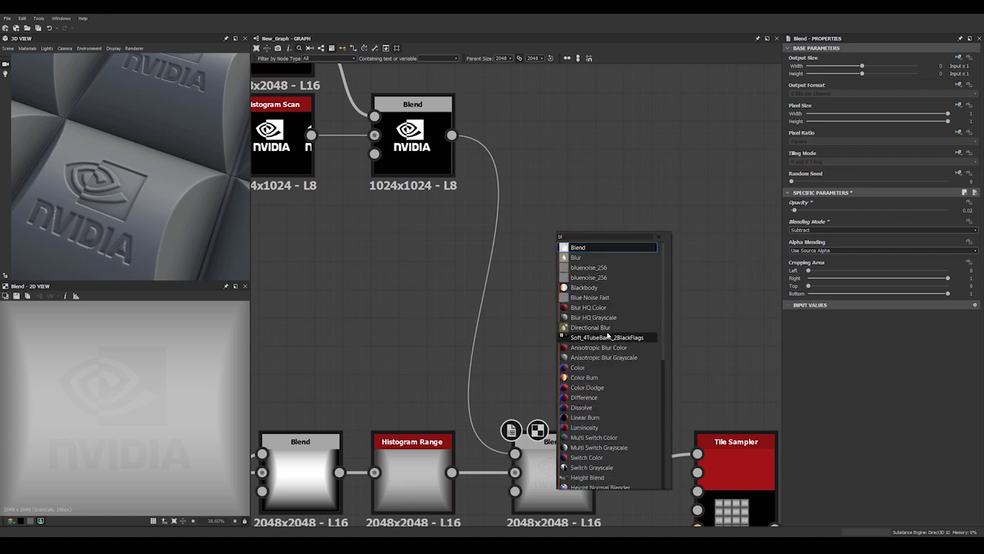
{"action": "left_click", "coordinate": [607, 317]}
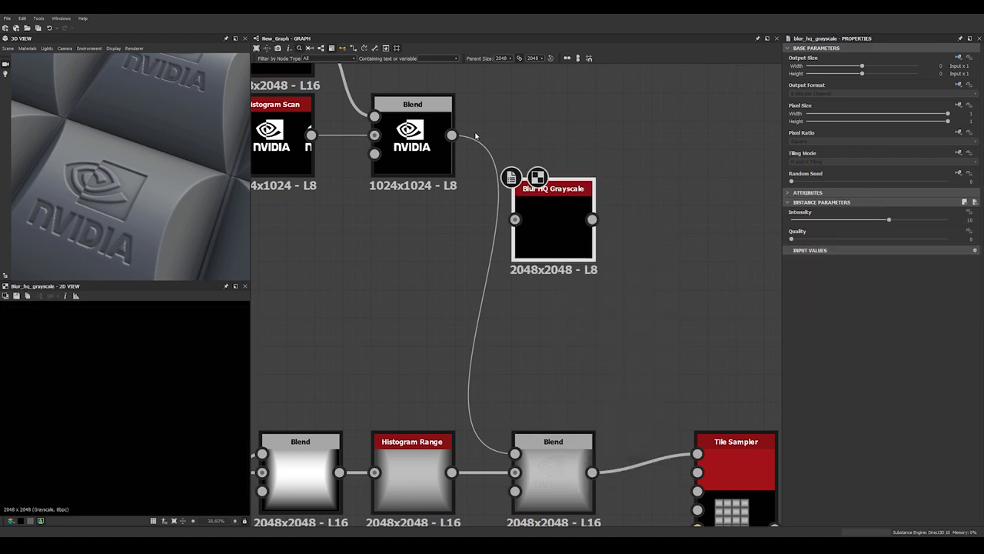
{"action": "left_click_drag", "start_coordinate": [452, 136], "coordinate": [516, 453]}
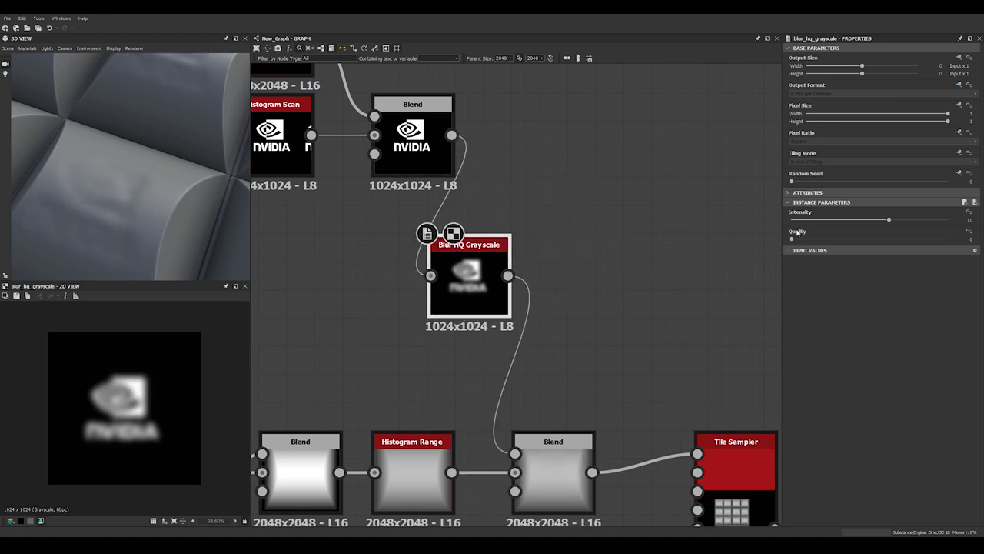
Set the Blur HQ Grayscale's Quality to 1 and Intensity to 0.94, and check the softened engraving on the bar.
{"action": "left_click_drag", "start_coordinate": [793, 240], "coordinate": [945, 240]}
{"action": "left_click", "coordinate": [793, 220]}
{"action": "left_click_drag", "start_coordinate": [795, 220], "coordinate": [802, 220]}
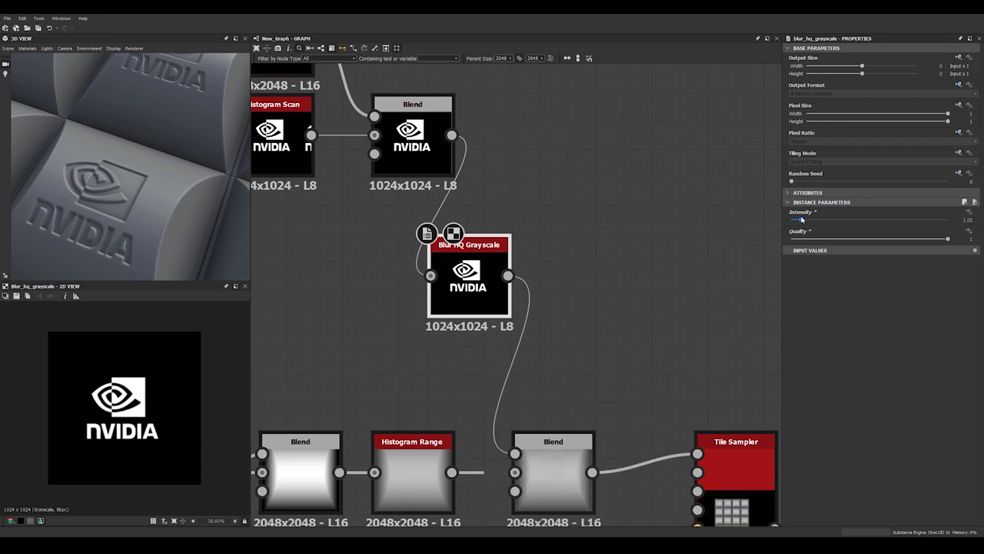
{"action": "left_click_drag", "start_coordinate": [802, 220], "coordinate": [802, 219]}
{"action": "scroll", "coordinate": [151, 183], "scroll_direction": "down", "scroll_amount": 10}
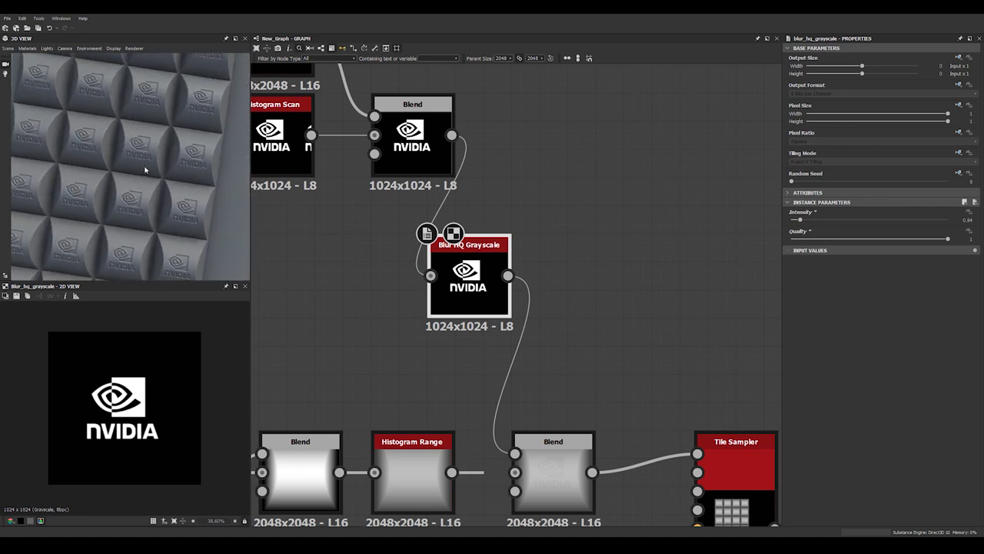
{"action": "left_click_drag", "start_coordinate": [146, 134], "coordinate": [279, 160]}
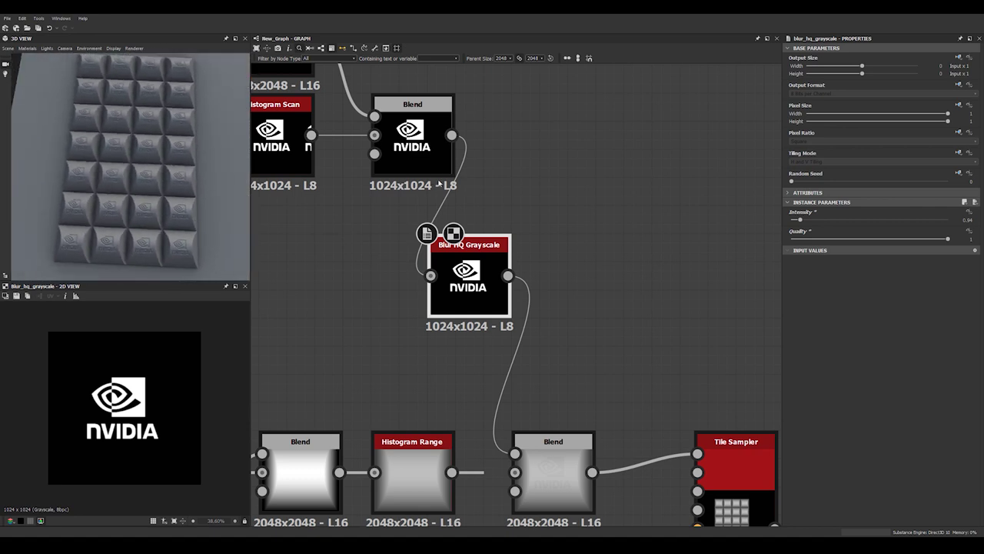
Duplicate the Uniform Color node that feeds Base Color and connect the copy to the Roughness output.
{"action": "scroll", "coordinate": [590, 191], "scroll_direction": "down", "scroll_amount": 5}
{"action": "middle_click_drag", "start_coordinate": [603, 183], "coordinate": [412, 205]}
{"action": "scroll", "coordinate": [503, 206], "scroll_direction": "down", "scroll_amount": 5}
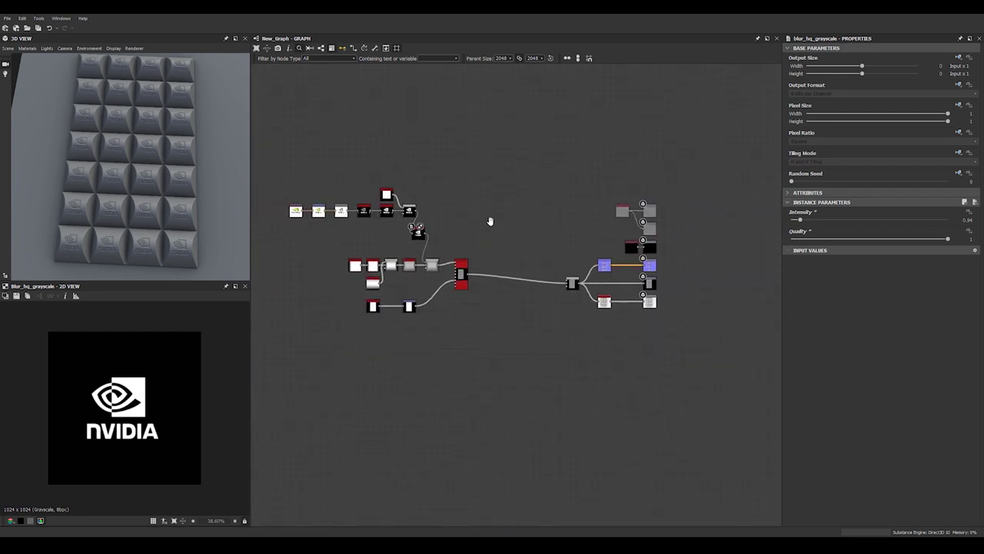
{"action": "middle_click_drag", "start_coordinate": [686, 199], "coordinate": [561, 225]}
{"action": "scroll", "coordinate": [562, 225], "scroll_direction": "up", "scroll_amount": 5}
{"action": "scroll", "coordinate": [492, 247], "scroll_direction": "up", "scroll_amount": 3}
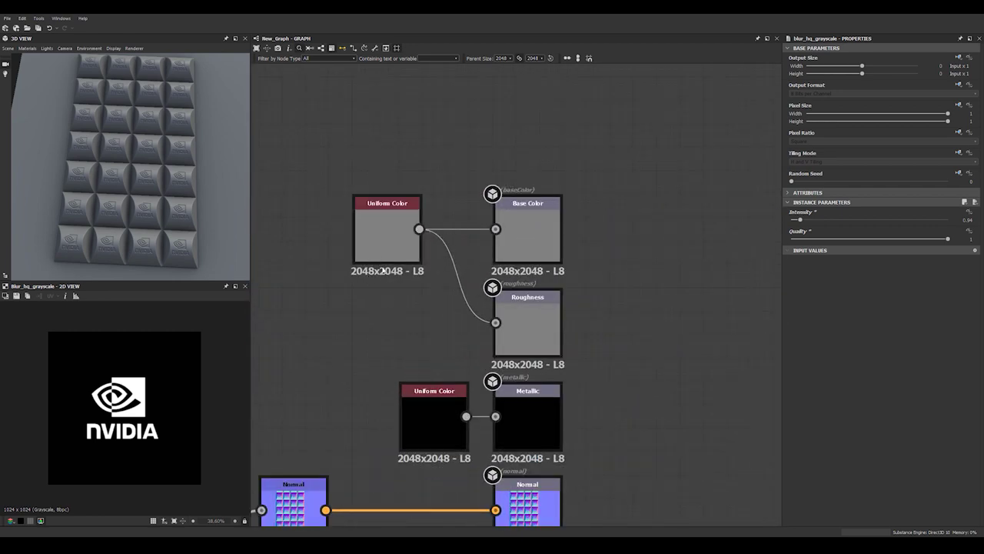
{"action": "left_click", "coordinate": [378, 243]}
{"action": "key", "text": "ctrl+d"}
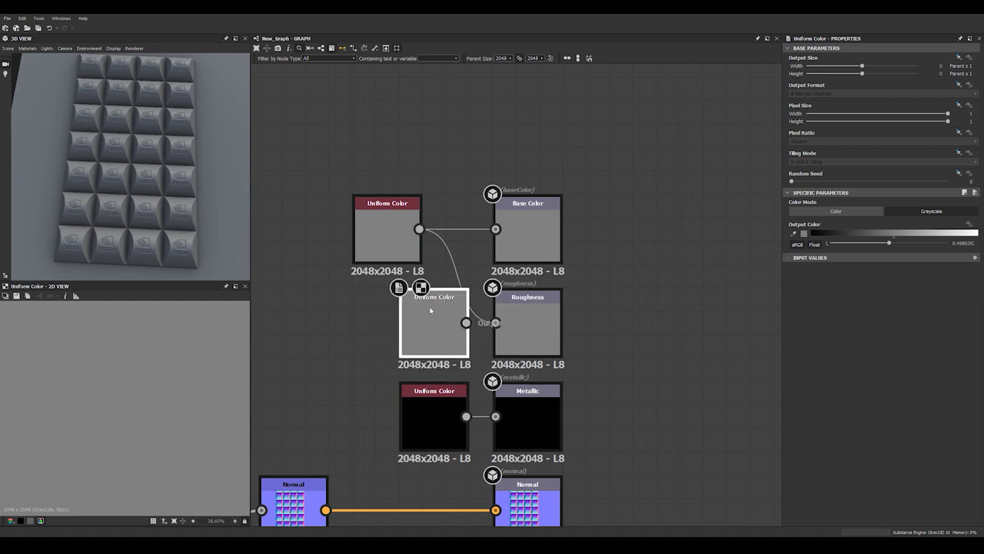
{"action": "left_click_drag", "start_coordinate": [466, 323], "coordinate": [497, 323]}
Switch the Base Color's Uniform Color to Color mode and pick an orange-brown with saturation 0.87 and value 0.56.
{"action": "left_click", "coordinate": [359, 239]}
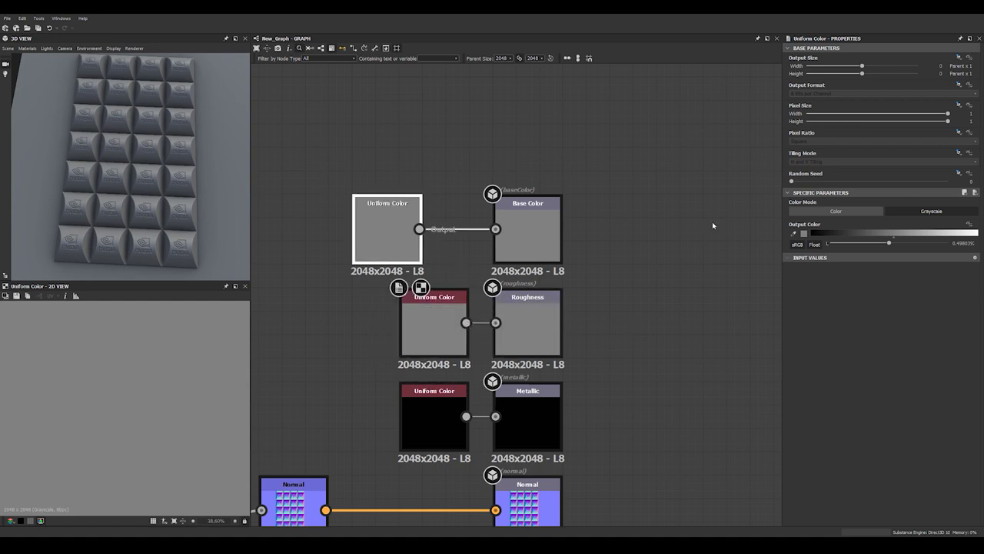
{"action": "left_click", "coordinate": [863, 214]}
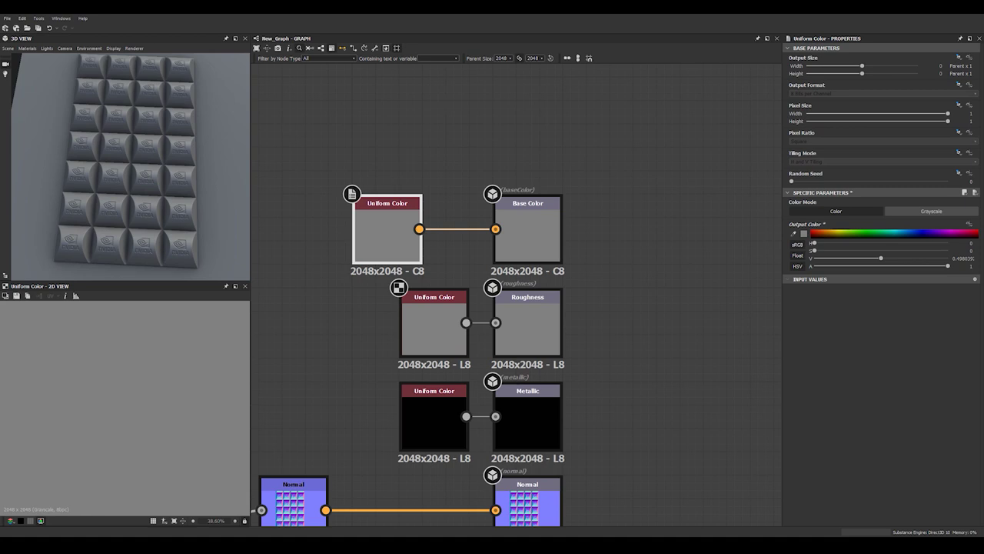
{"action": "left_click_drag", "start_coordinate": [831, 230], "coordinate": [824, 232]}
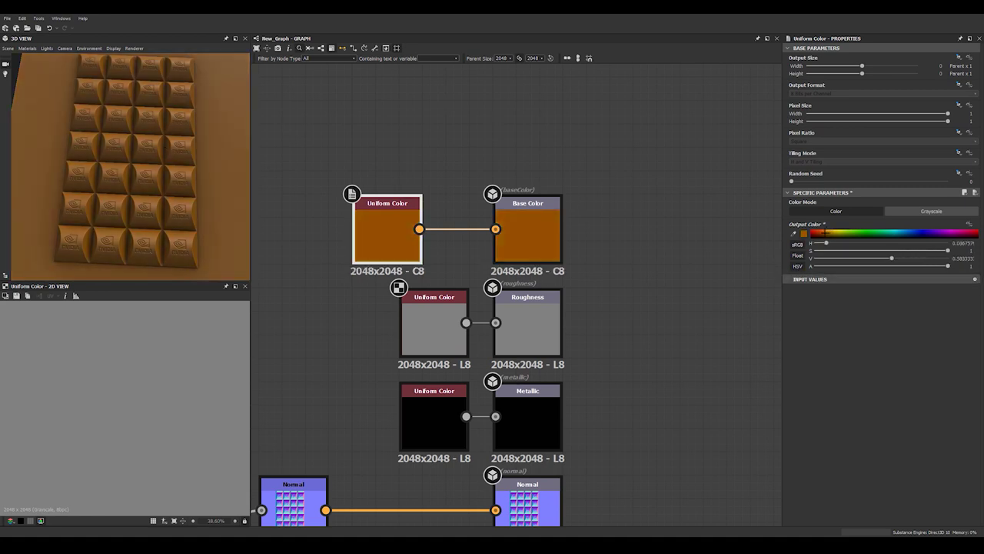
{"action": "left_click_drag", "start_coordinate": [101, 167], "coordinate": [177, 215]}
{"action": "scroll", "coordinate": [169, 210], "scroll_direction": "up", "scroll_amount": 4}
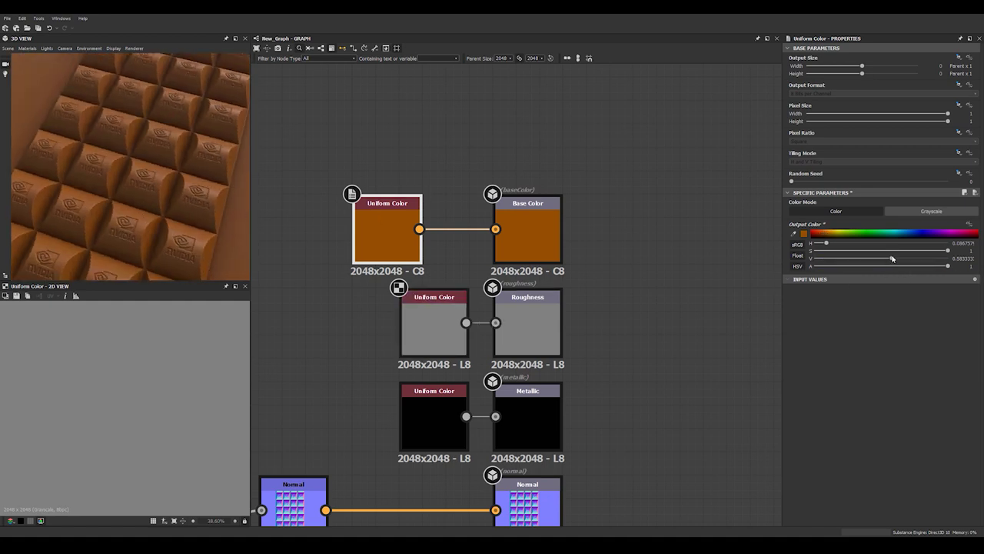
{"action": "left_click_drag", "start_coordinate": [947, 251], "coordinate": [889, 262]}
Set the roughness Uniform Color's grayscale value to 0.38 and check the bar's shine in the 3D view.
{"action": "left_click", "coordinate": [411, 313]}
{"action": "left_click_drag", "start_coordinate": [888, 243], "coordinate": [872, 243]}
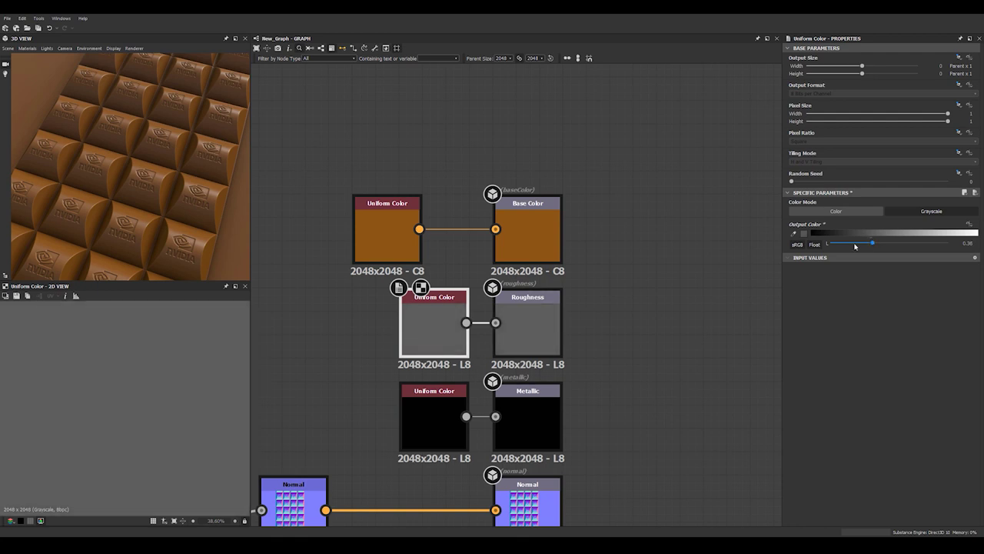
{"action": "scroll", "coordinate": [114, 189], "scroll_direction": "down", "scroll_amount": 2}
{"action": "left_click_drag", "start_coordinate": [113, 189], "coordinate": [150, 222]}
{"action": "scroll", "coordinate": [150, 221], "scroll_direction": "up", "scroll_amount": 5}
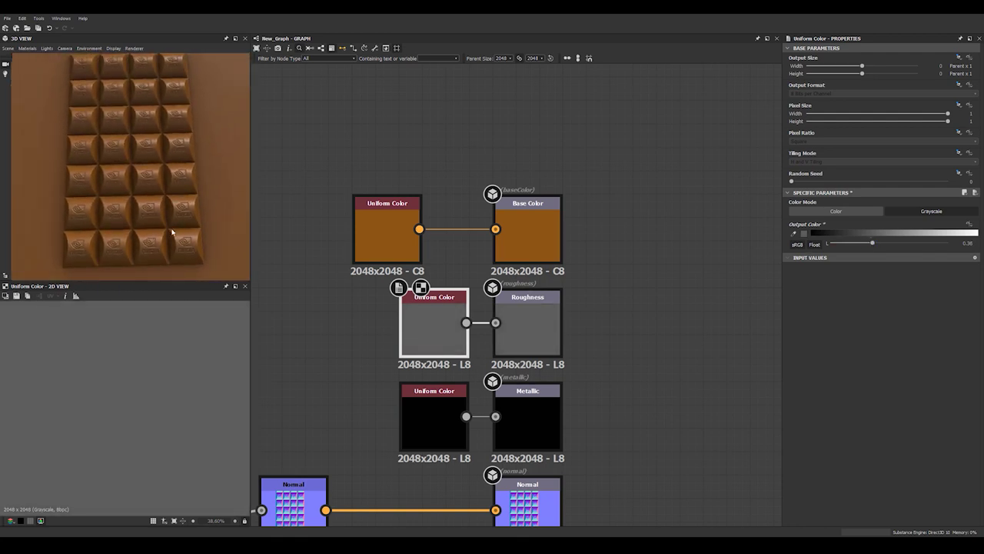
{"action": "scroll", "coordinate": [175, 231], "scroll_direction": "down", "scroll_amount": 4}
{"action": "left_click_drag", "start_coordinate": [152, 226], "coordinate": [158, 239]}
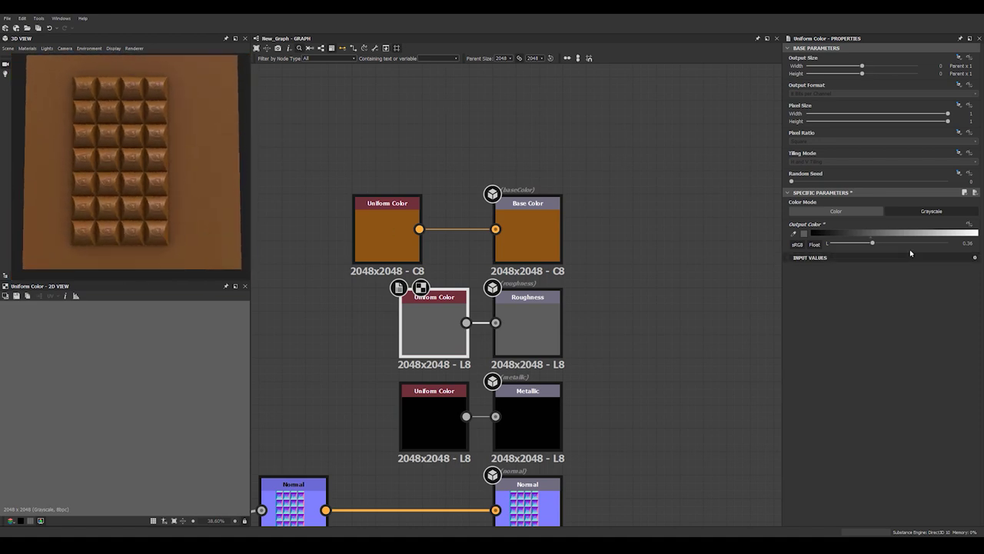
Refine the Base Color to hue 0.08, saturation 0.72 and value 0.51, and inspect the chocolate up close on the bar.
{"action": "left_click", "coordinate": [393, 232]}
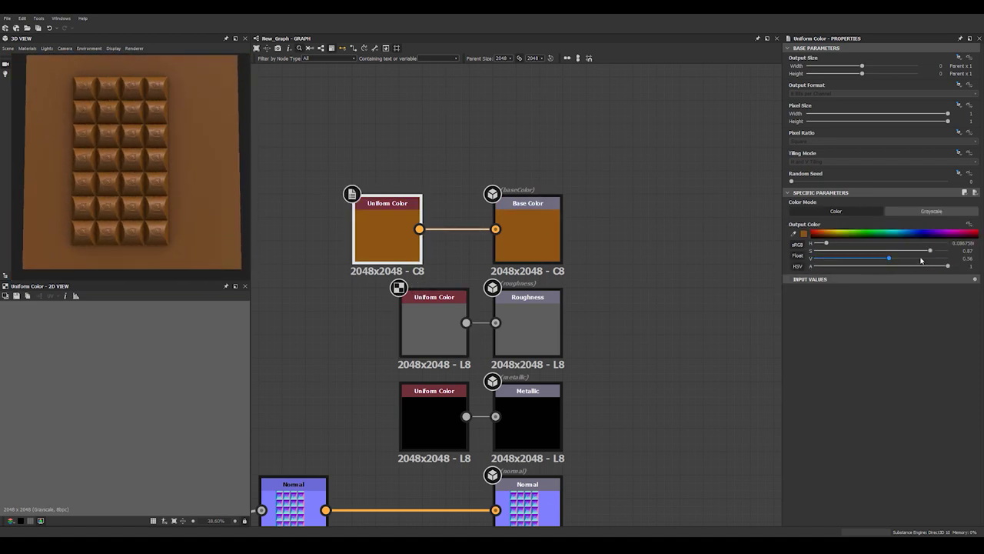
{"action": "left_click_drag", "start_coordinate": [827, 244], "coordinate": [826, 245]}
{"action": "left_click_drag", "start_coordinate": [930, 250], "coordinate": [886, 259]}
{"action": "scroll", "coordinate": [99, 192], "scroll_direction": "up", "scroll_amount": 5}
{"action": "left_click_drag", "start_coordinate": [128, 193], "coordinate": [186, 207]}
{"action": "scroll", "coordinate": [198, 216], "scroll_direction": "up", "scroll_amount": 3}
{"action": "left_click", "coordinate": [448, 152]}
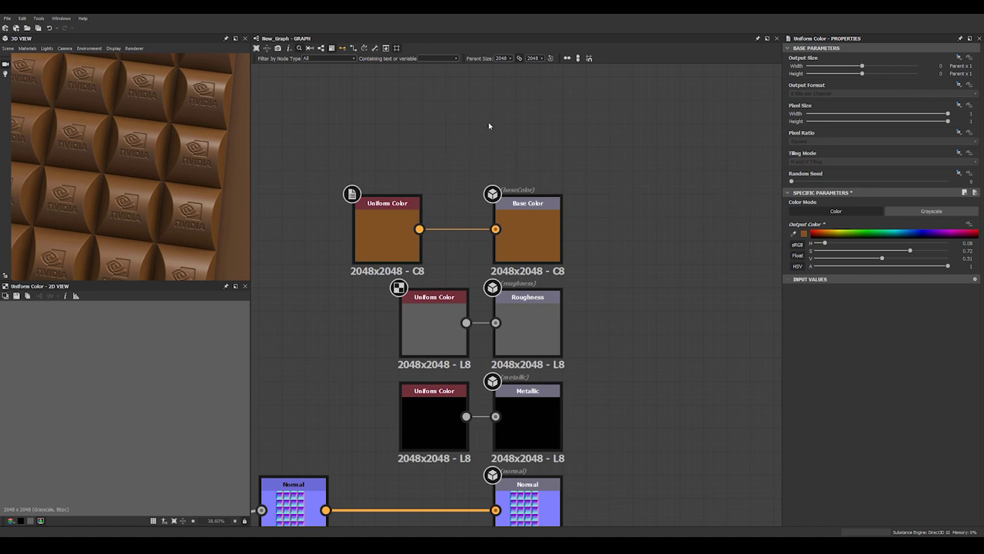
Select all the logo and chocolate-piece nodes through the Tile Sampler and move them farther away from the output nodes.
{"action": "scroll", "coordinate": [529, 183], "scroll_direction": "down", "scroll_amount": 4}
{"action": "middle_click_drag", "start_coordinate": [562, 211], "coordinate": [626, 192]}
{"action": "scroll", "coordinate": [531, 194], "scroll_direction": "down", "scroll_amount": 1}
{"action": "scroll", "coordinate": [121, 164], "scroll_direction": "down", "scroll_amount": 6}
{"action": "left_click_drag", "start_coordinate": [121, 174], "coordinate": [117, 169]}
{"action": "scroll", "coordinate": [464, 205], "scroll_direction": "down", "scroll_amount": 3}
{"action": "middle_click_drag", "start_coordinate": [305, 213], "coordinate": [560, 216]}
{"action": "scroll", "coordinate": [472, 201], "scroll_direction": "up", "scroll_amount": 5}
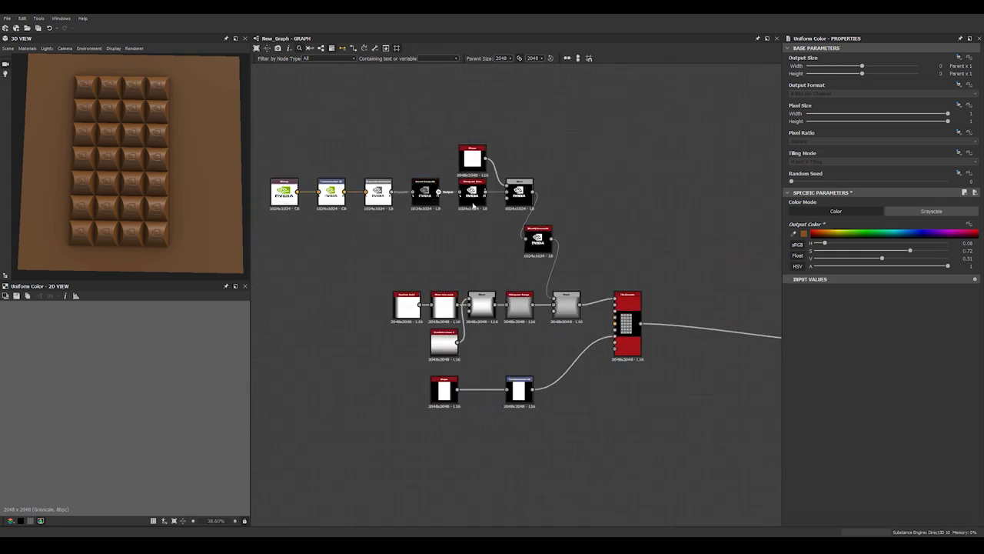
{"action": "scroll", "coordinate": [582, 234], "scroll_direction": "down", "scroll_amount": 2}
{"action": "left_click_drag", "start_coordinate": [335, 139], "coordinate": [624, 386]}
{"action": "middle_click_drag", "start_coordinate": [613, 327], "coordinate": [712, 323]}
{"action": "scroll", "coordinate": [691, 303], "scroll_direction": "down", "scroll_amount": 2}
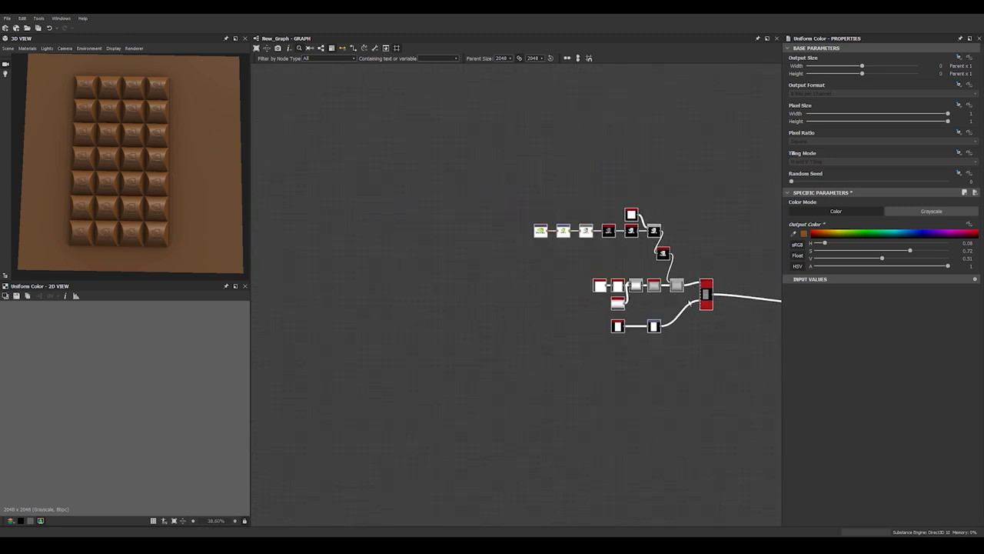
{"action": "left_click_drag", "start_coordinate": [707, 296], "coordinate": [359, 304]}
Add a frame around the beveled piece, mask shape and Tile Sampler nodes, and title it "Chocolate bar setup".
{"action": "scroll", "coordinate": [485, 313], "scroll_direction": "down", "scroll_amount": 3}
{"action": "middle_click_drag", "start_coordinate": [584, 293], "coordinate": [775, 338]}
{"action": "scroll", "coordinate": [666, 377], "scroll_direction": "up", "scroll_amount": 5}
{"action": "middle_click_drag", "start_coordinate": [666, 364], "coordinate": [551, 343]}
{"action": "left_click", "coordinate": [634, 390]}
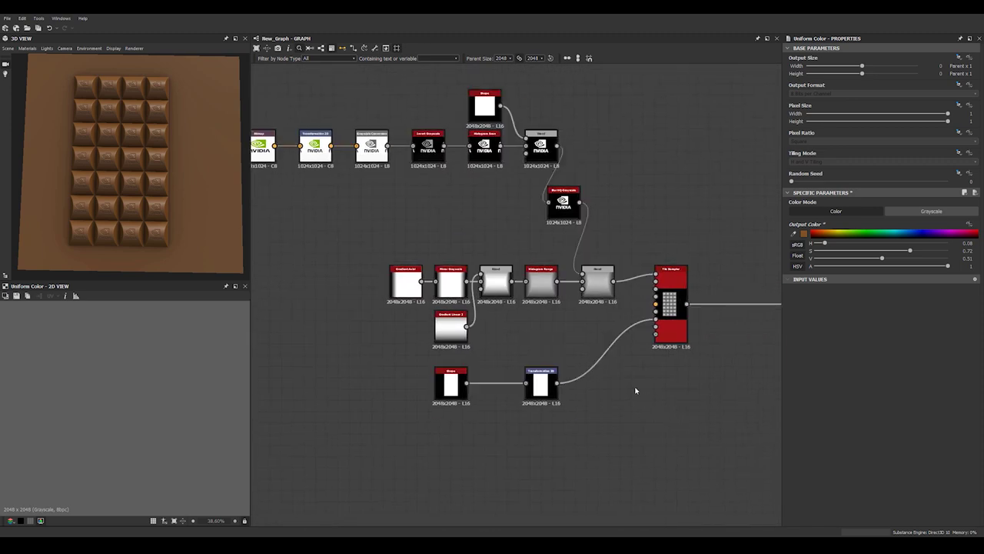
{"action": "middle_click_drag", "start_coordinate": [635, 389], "coordinate": [619, 349]}
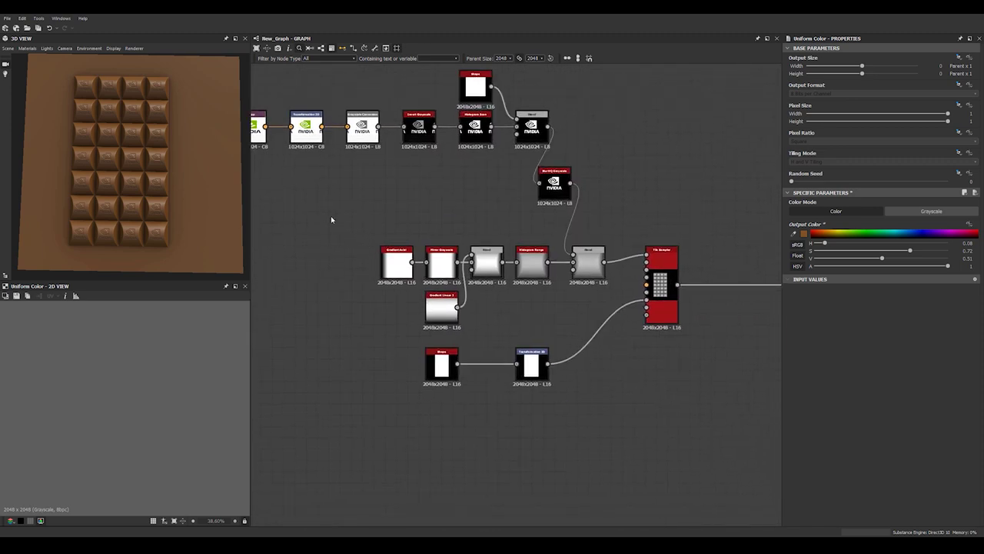
{"action": "left_click_drag", "start_coordinate": [331, 223], "coordinate": [693, 449]}
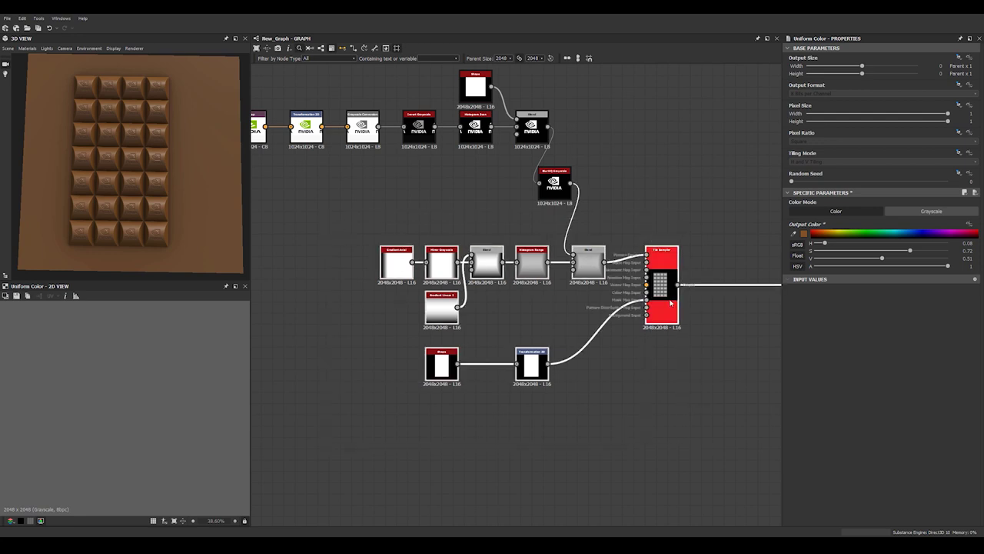
{"action": "right_click", "coordinate": [672, 293]}
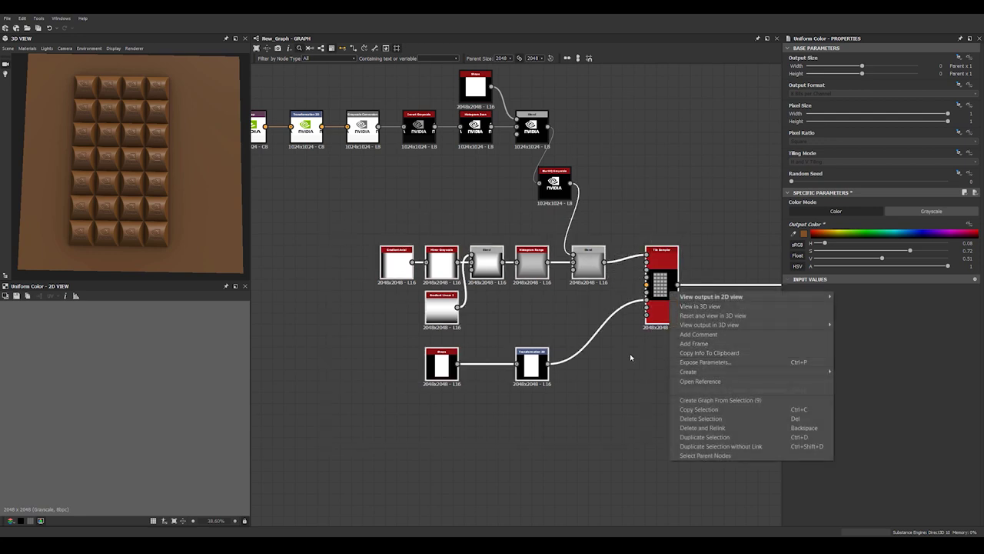
{"action": "left_click", "coordinate": [713, 343]}
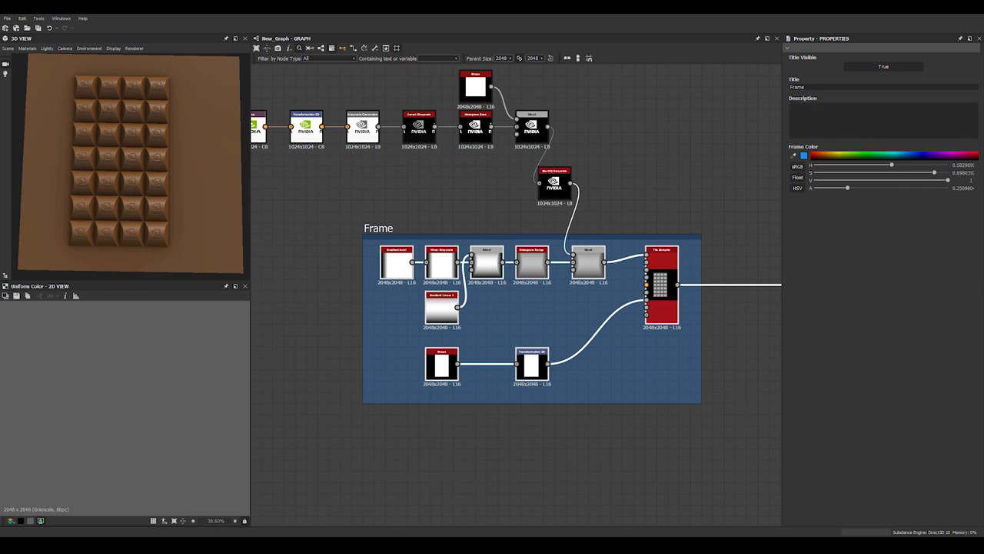
{"action": "key", "text": "ctrl+a"}
{"action": "type", "text": "C"}
{"action": "key", "text": "Return"}
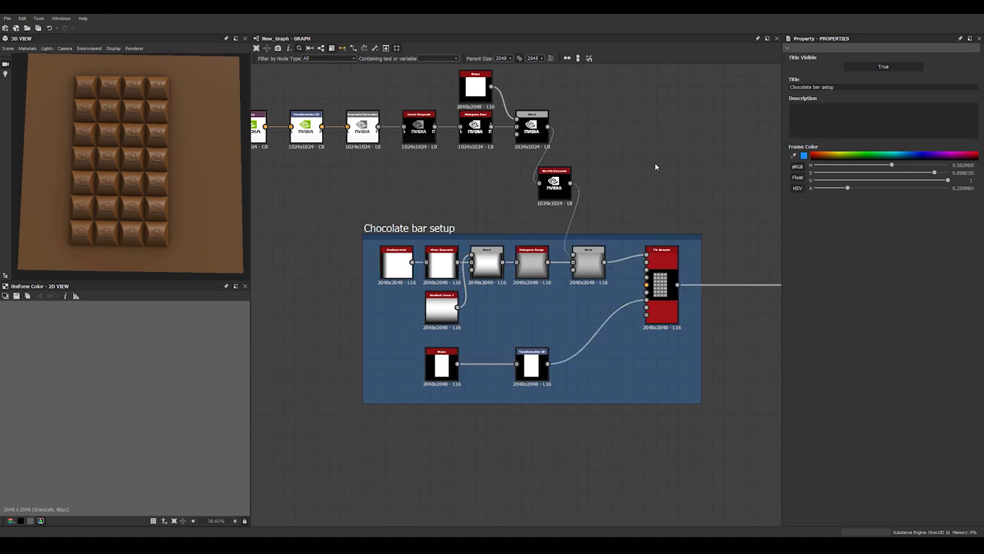
Move the logo nodes up to the masking Blend farther away from the Chocolate bar setup frame.
{"action": "scroll", "coordinate": [631, 161], "scroll_direction": "down", "scroll_amount": 5}
{"action": "scroll", "coordinate": [585, 181], "scroll_direction": "up", "scroll_amount": 3}
{"action": "middle_click_drag", "start_coordinate": [631, 161], "coordinate": [613, 212]}
{"action": "left_click_drag", "start_coordinate": [576, 247], "coordinate": [563, 255]}
{"action": "left_click_drag", "start_coordinate": [323, 148], "coordinate": [481, 123]}
{"action": "middle_click_drag", "start_coordinate": [481, 123], "coordinate": [573, 206]}
Add a frame around the selected logo nodes and title it "Nvidia Logo".
{"action": "right_click", "coordinate": [573, 206]}
{"action": "left_click", "coordinate": [606, 247]}
{"action": "left_click_drag", "start_coordinate": [815, 87], "coordinate": [765, 88]}
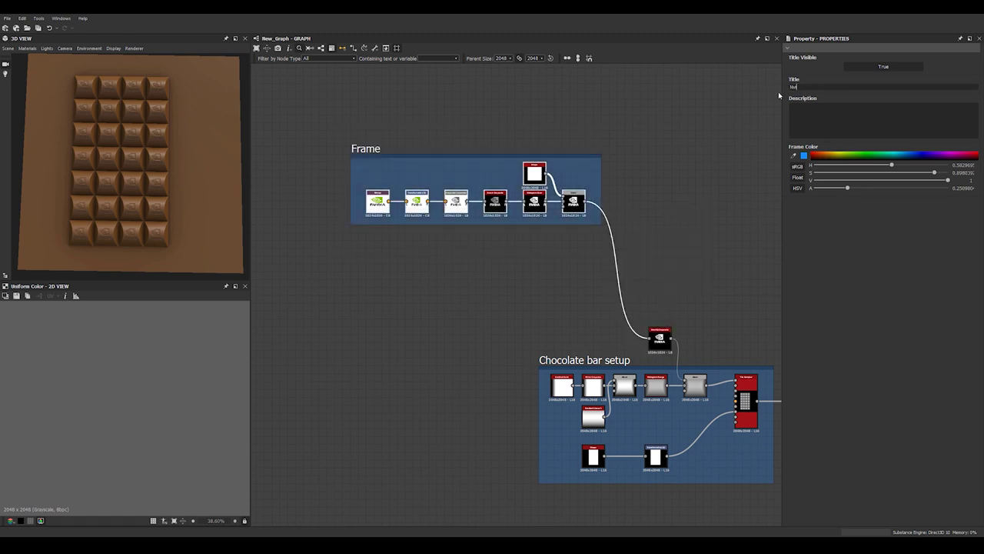
{"action": "type", "text": "Nvidia Logo"}
{"action": "key", "text": "Return"}
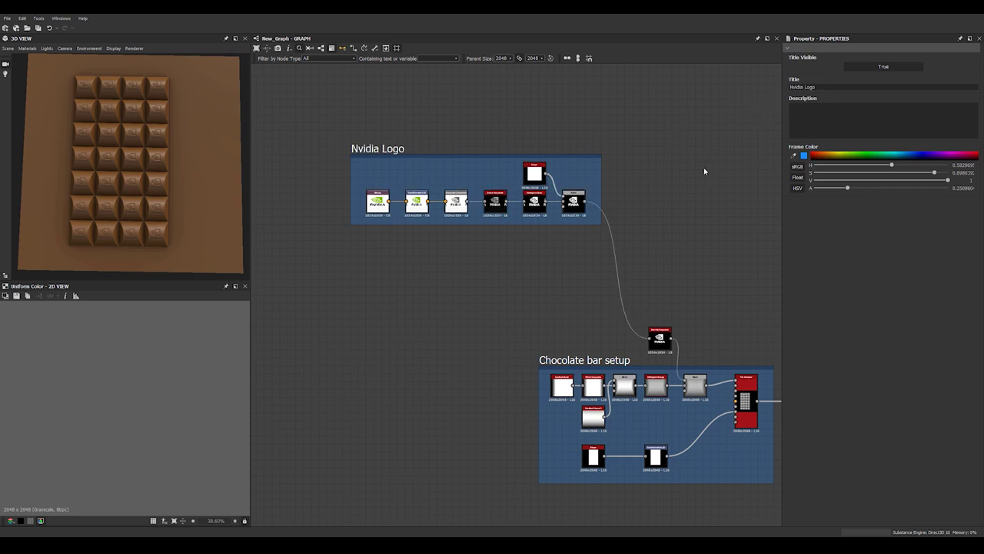
Color the Nvidia Logo frame with the green sampled from the logo and set its alpha to 0.38.
{"action": "scroll", "coordinate": [661, 224], "scroll_direction": "down", "scroll_amount": 3}
{"action": "middle_click_drag", "start_coordinate": [638, 229], "coordinate": [497, 185]}
{"action": "scroll", "coordinate": [497, 184], "scroll_direction": "up", "scroll_amount": 3}
{"action": "left_click", "coordinate": [261, 97]}
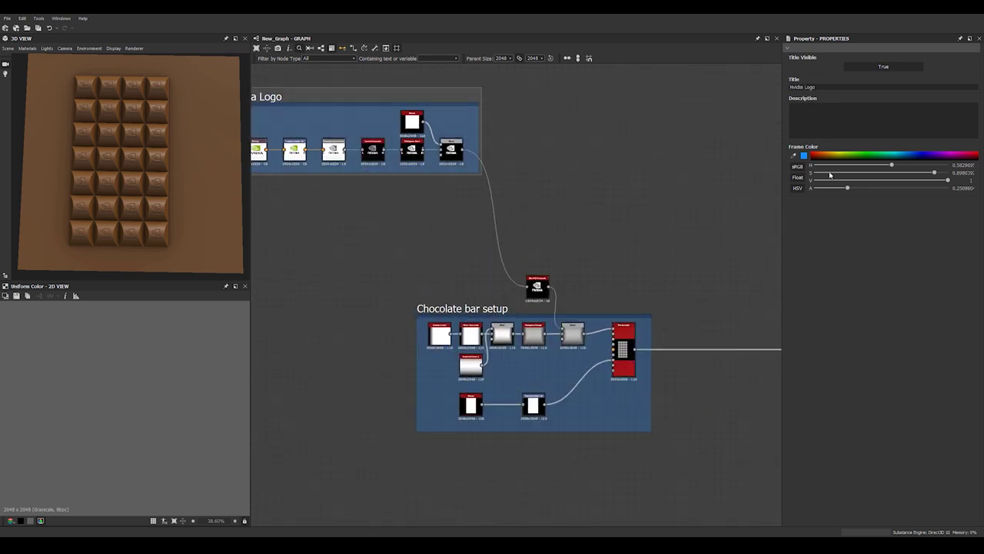
{"action": "left_click_drag", "start_coordinate": [887, 155], "coordinate": [892, 154]}
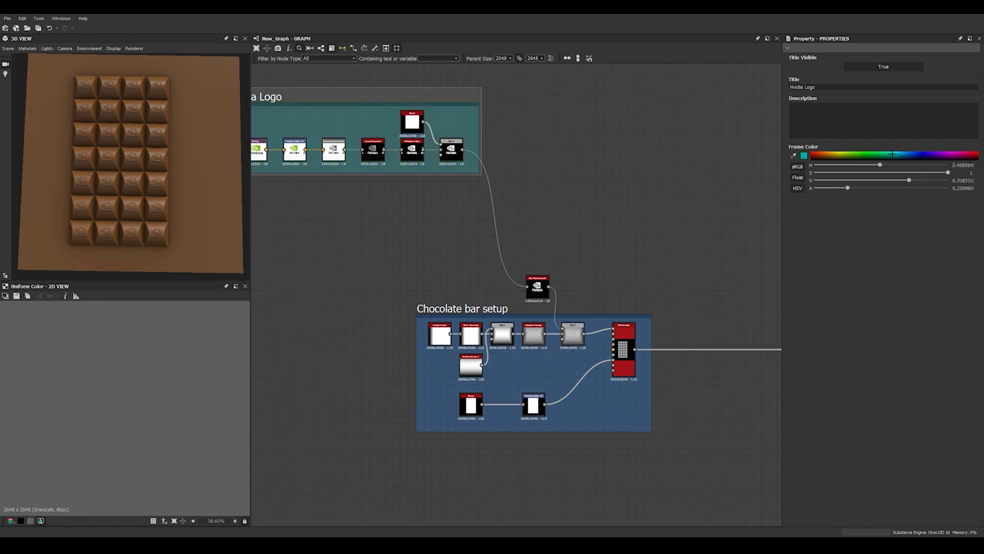
{"action": "left_click", "coordinate": [796, 155]}
{"action": "left_click", "coordinate": [305, 158]}
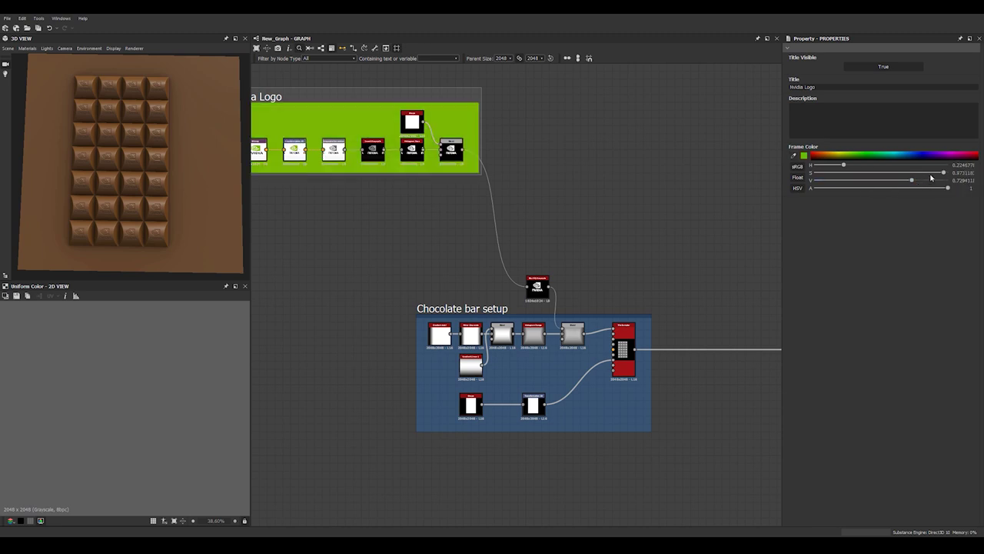
{"action": "left_click_drag", "start_coordinate": [946, 189], "coordinate": [865, 198]}
{"action": "scroll", "coordinate": [602, 206], "scroll_direction": "down", "scroll_amount": 2}
{"action": "scroll", "coordinate": [523, 189], "scroll_direction": "up", "scroll_amount": 2}
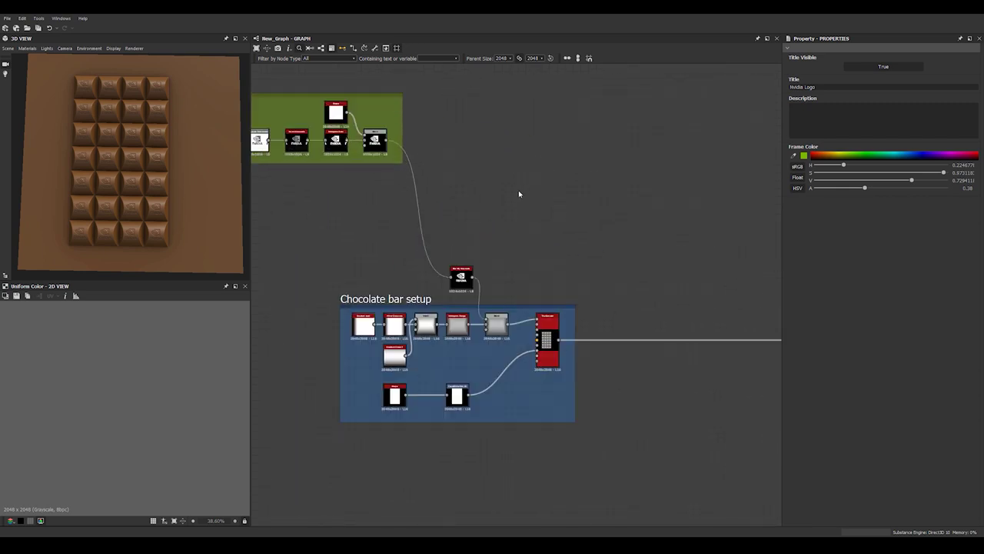
Color the Chocolate bar setup frame with the brown sampled from the 3D view and set its alpha to 0.61.
{"action": "middle_click_drag", "start_coordinate": [539, 208], "coordinate": [609, 185]}
{"action": "left_click", "coordinate": [452, 277]}
{"action": "left_click", "coordinate": [794, 155]}
{"action": "left_click", "coordinate": [197, 154]}
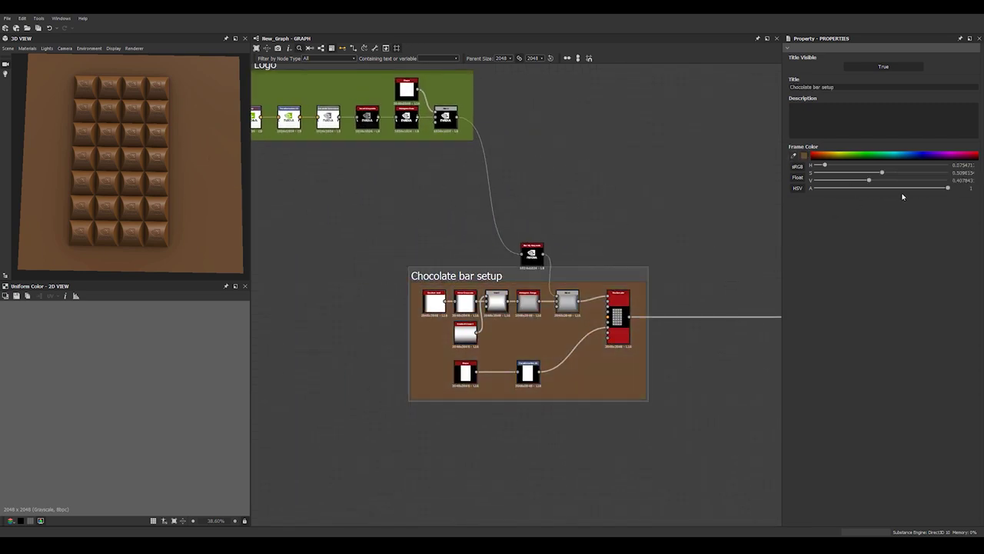
{"action": "left_click_drag", "start_coordinate": [932, 189], "coordinate": [895, 190]}
{"action": "scroll", "coordinate": [667, 178], "scroll_direction": "down", "scroll_amount": 1}
{"action": "scroll", "coordinate": [595, 180], "scroll_direction": "down", "scroll_amount": 2}
{"action": "scroll", "coordinate": [611, 173], "scroll_direction": "up", "scroll_amount": 2}
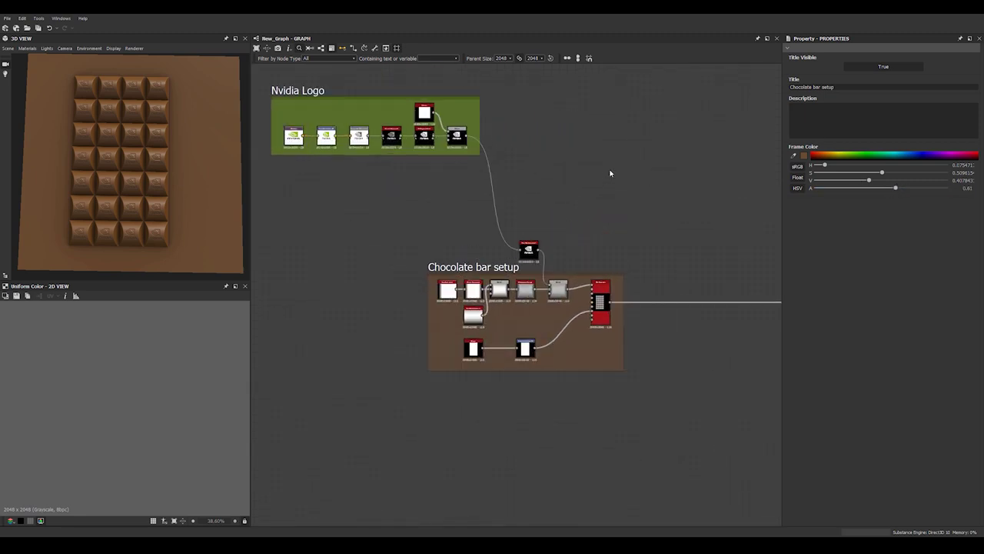
{"action": "scroll", "coordinate": [535, 180], "scroll_direction": "down", "scroll_amount": 1}
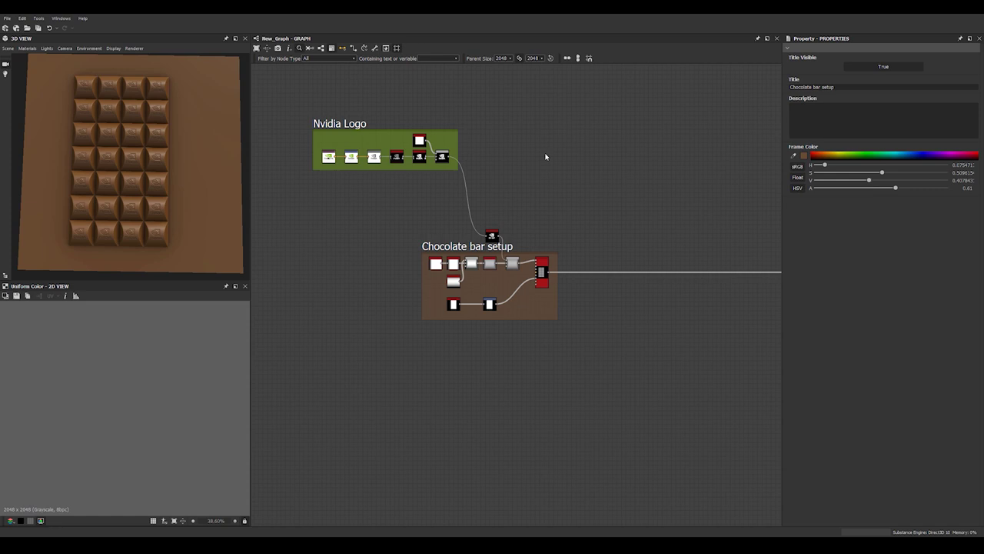